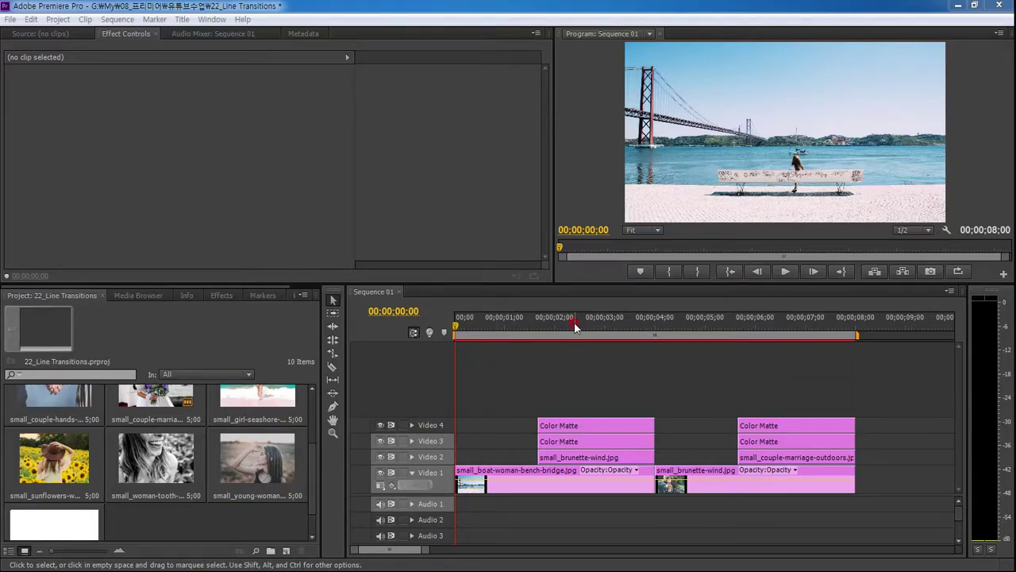
Play back the finished Sequence 01 full-screen, then return to the full editing workspace.
drag(559, 281, 558, 331)
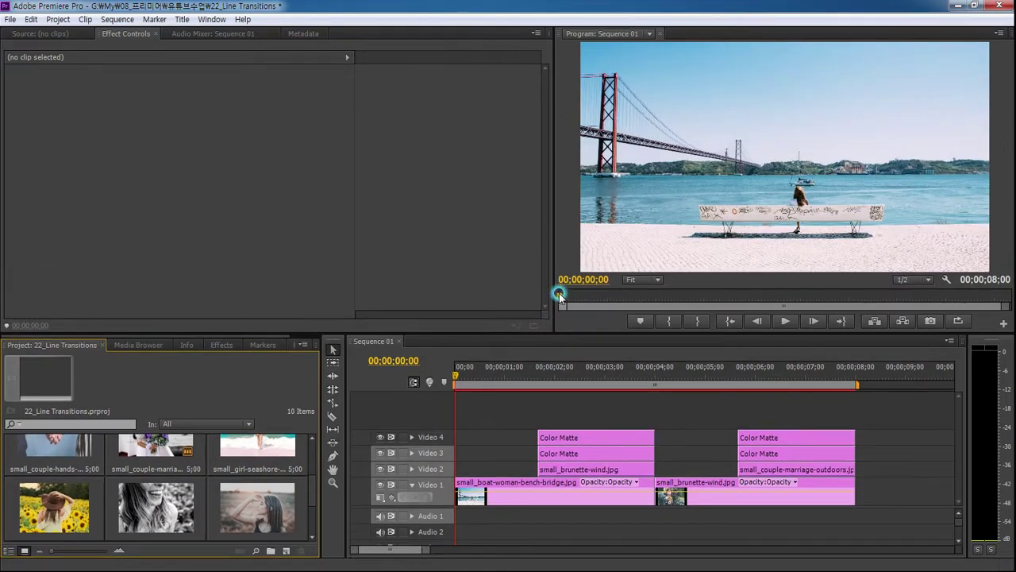
key(grave)
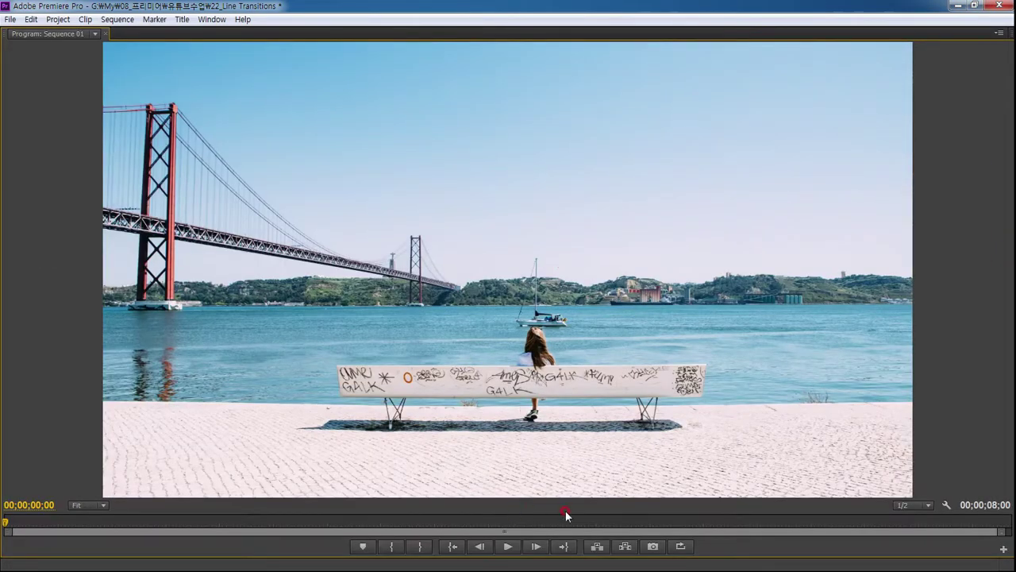
key(space)
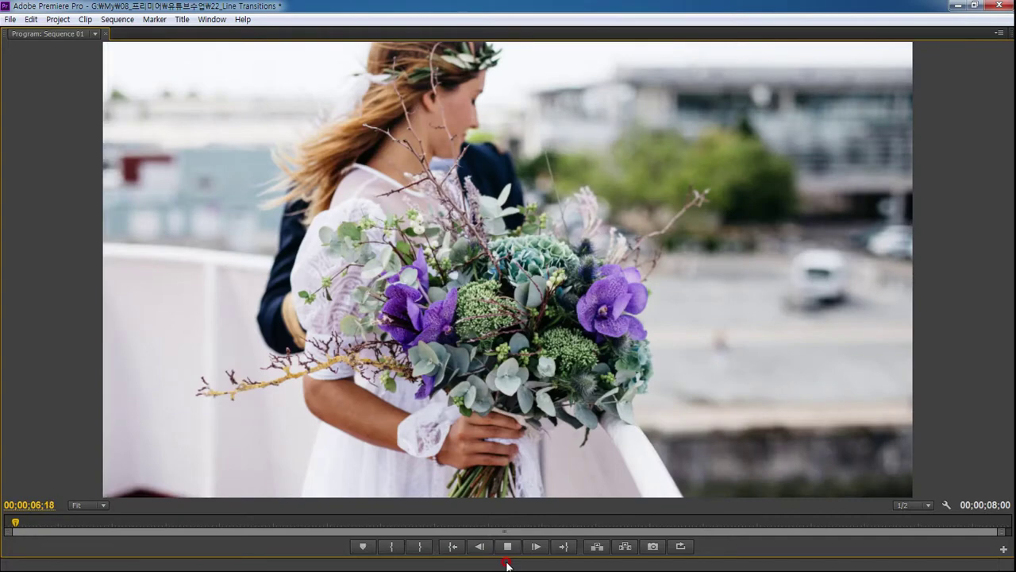
key(space)
key(grave)
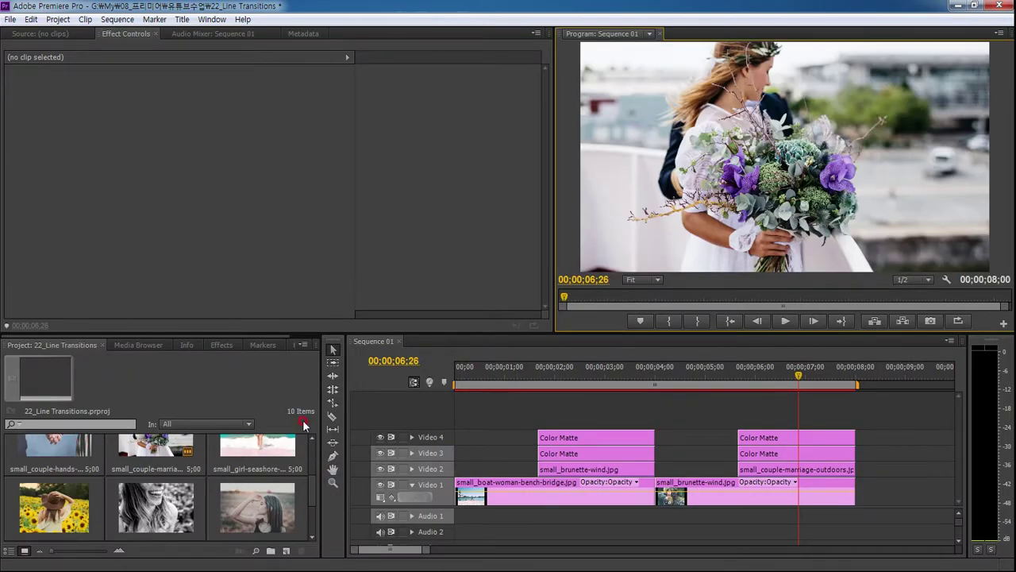
drag(351, 332, 349, 289)
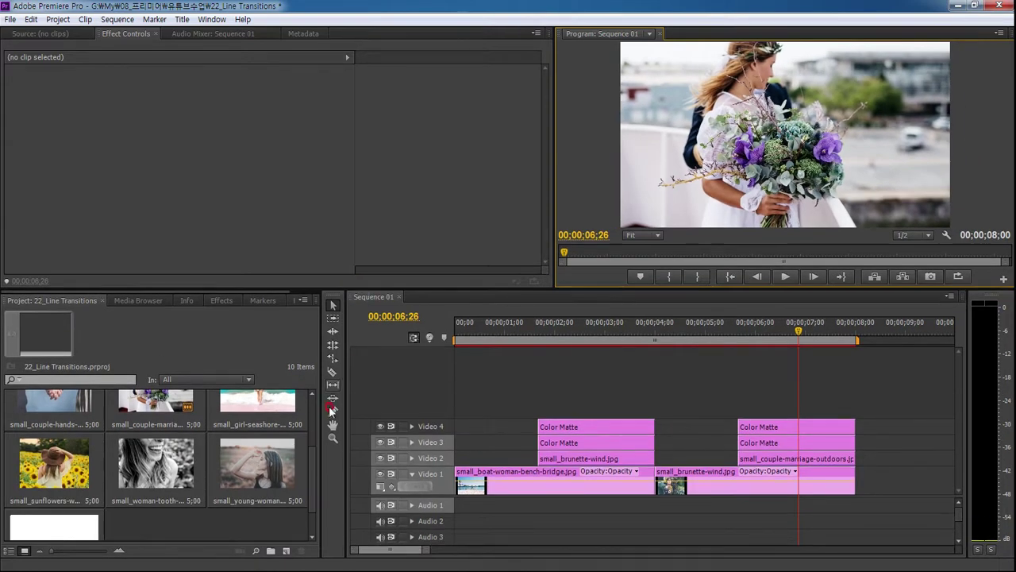
Create Sequence 03 and place small_boat-woman-bench-bridge.jpg at the start of Video 1.
click(287, 542)
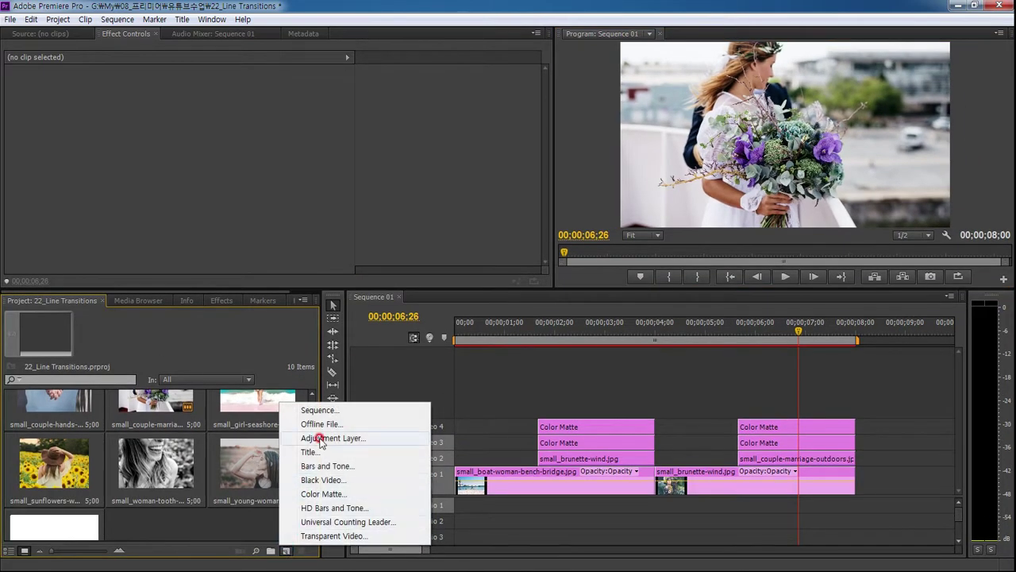
click(326, 410)
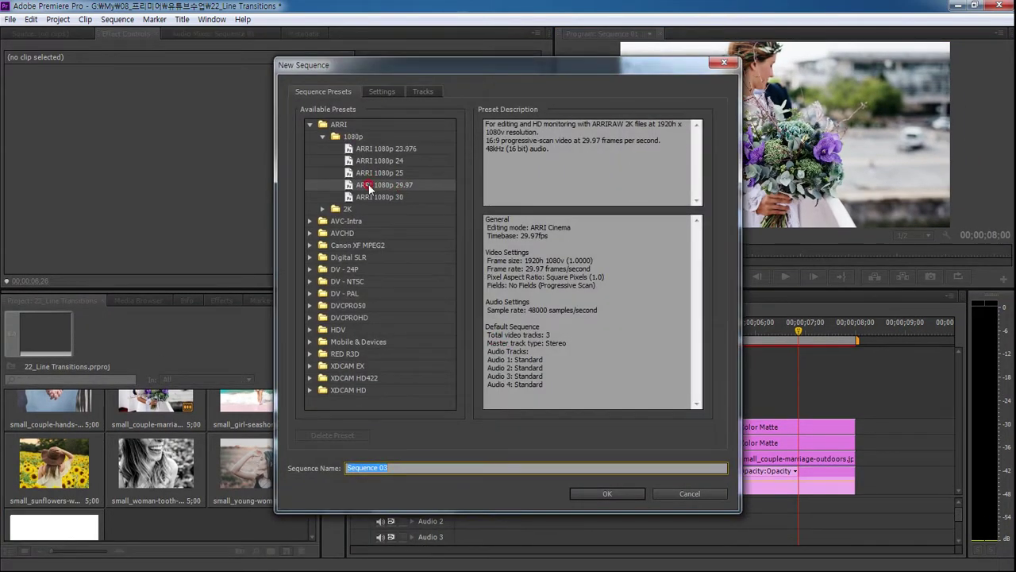
click(605, 494)
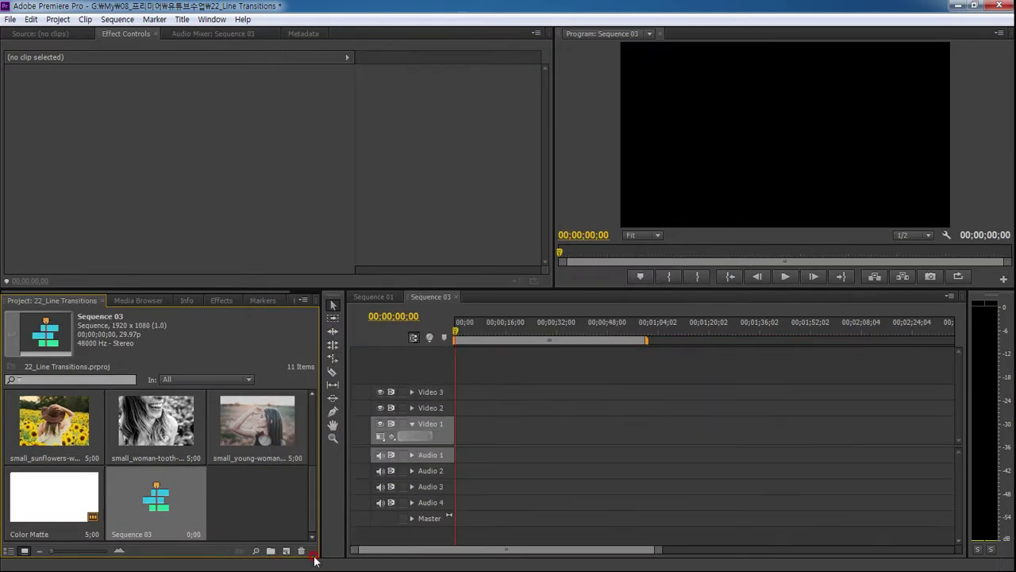
click(266, 512)
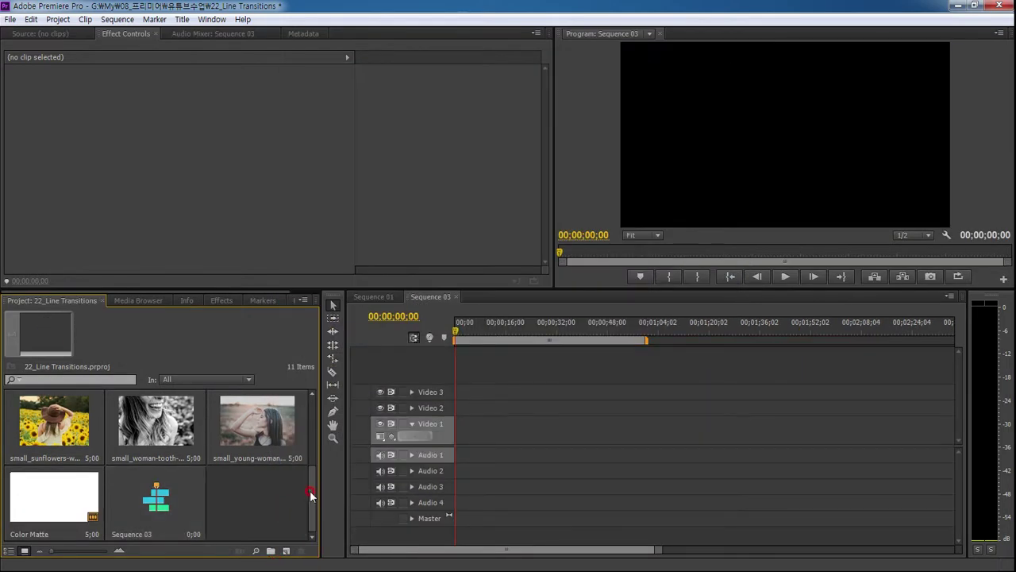
drag(311, 481, 311, 404)
drag(155, 419, 496, 436)
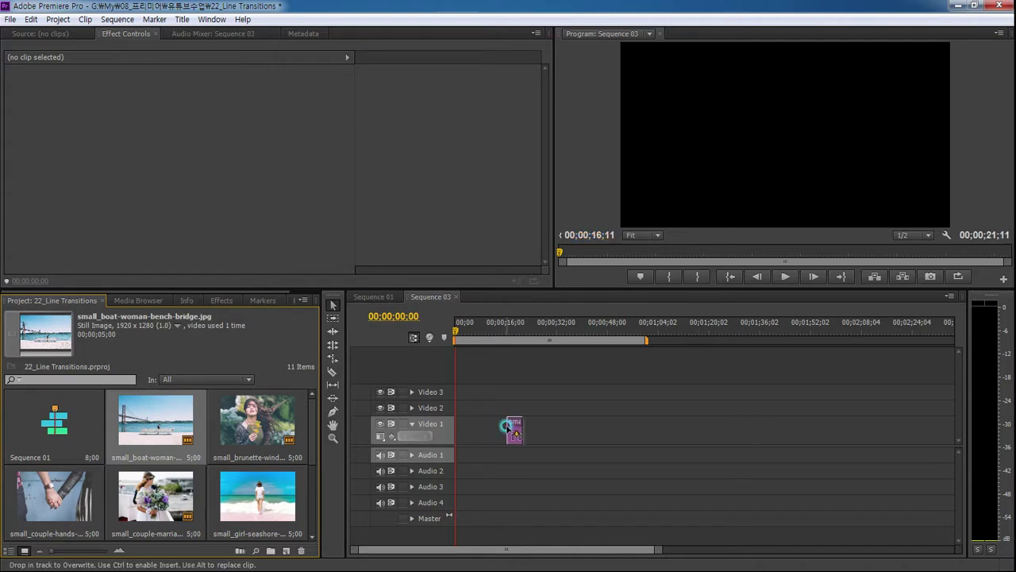
key(backslash)
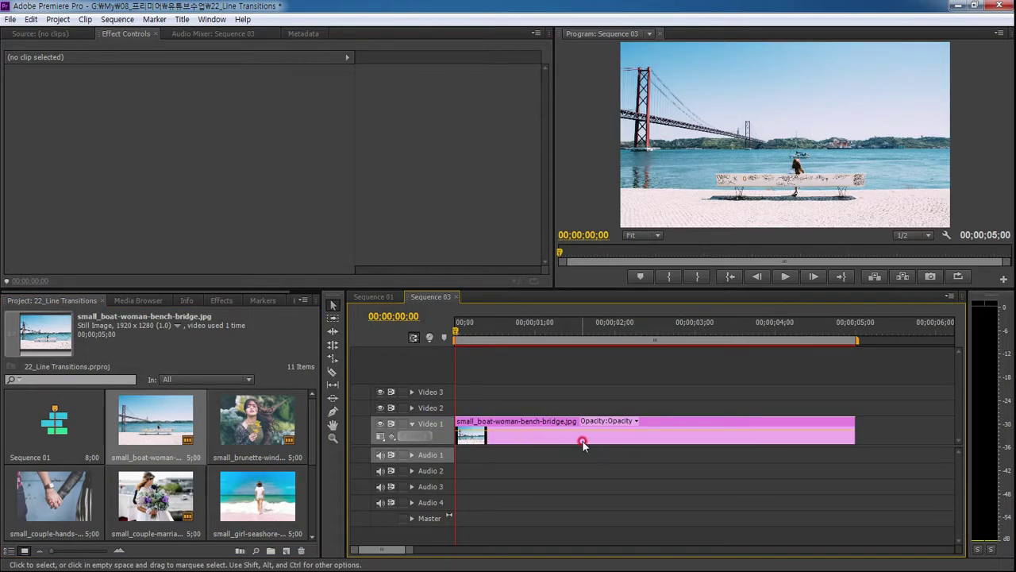
Shorten the bridge photo clip's duration to 4 seconds.
click(583, 443)
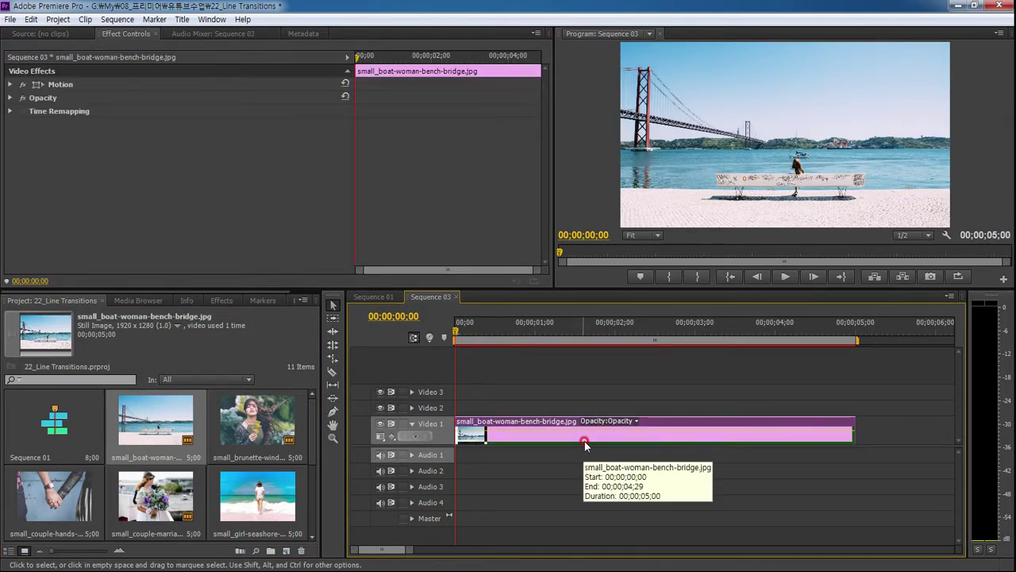
key(ctrl+r)
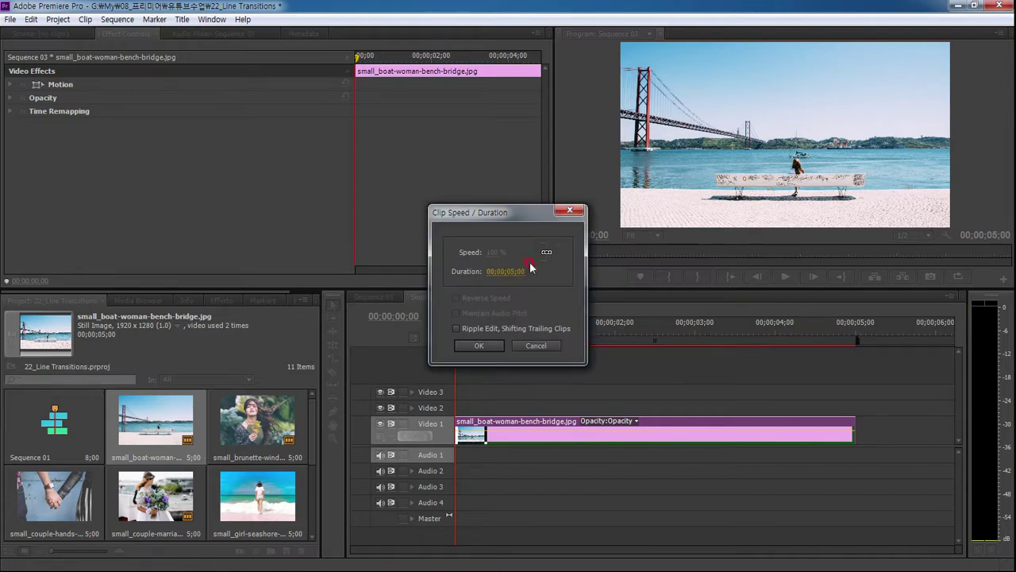
click(516, 271)
text(40)
key(Return)
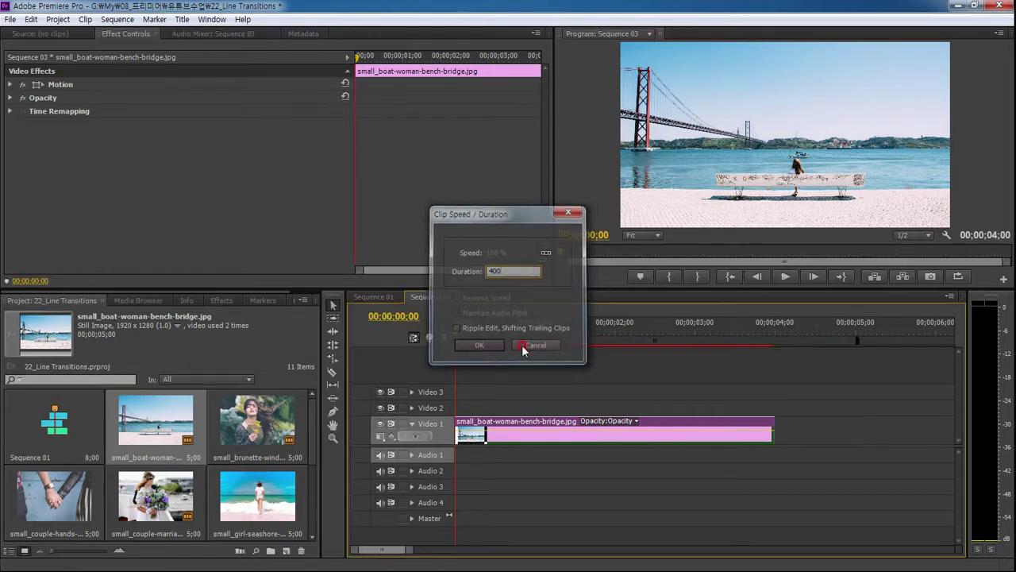
Move the playhead to 00;00;01;20.
drag(494, 287, 493, 320)
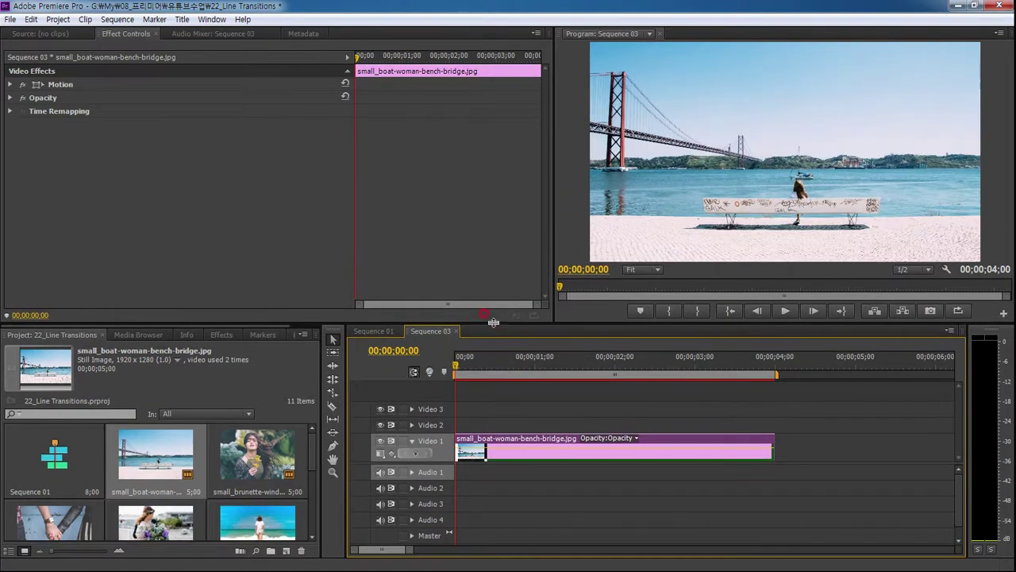
click(380, 351)
text(1;2)
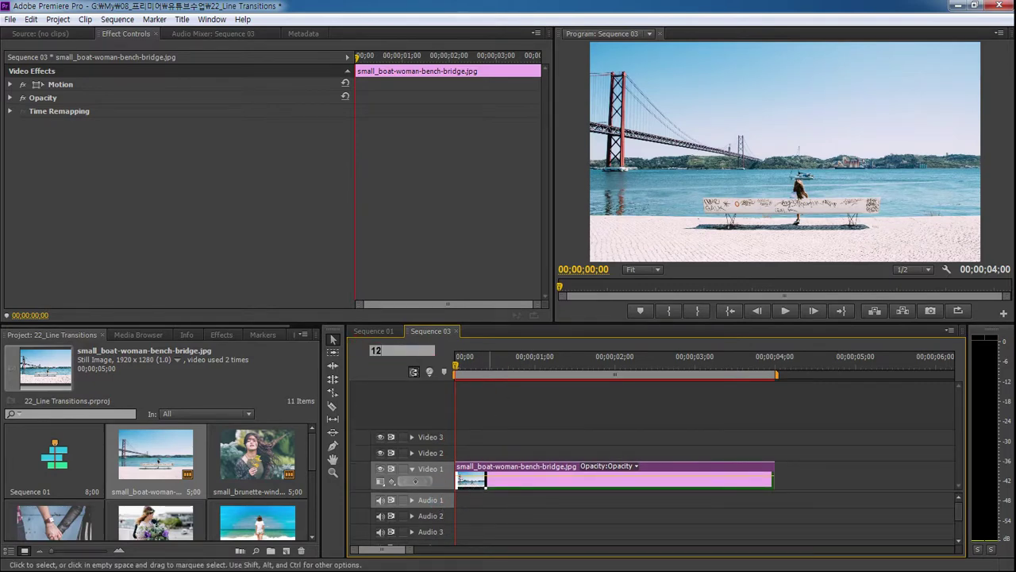
text(0)
click(491, 418)
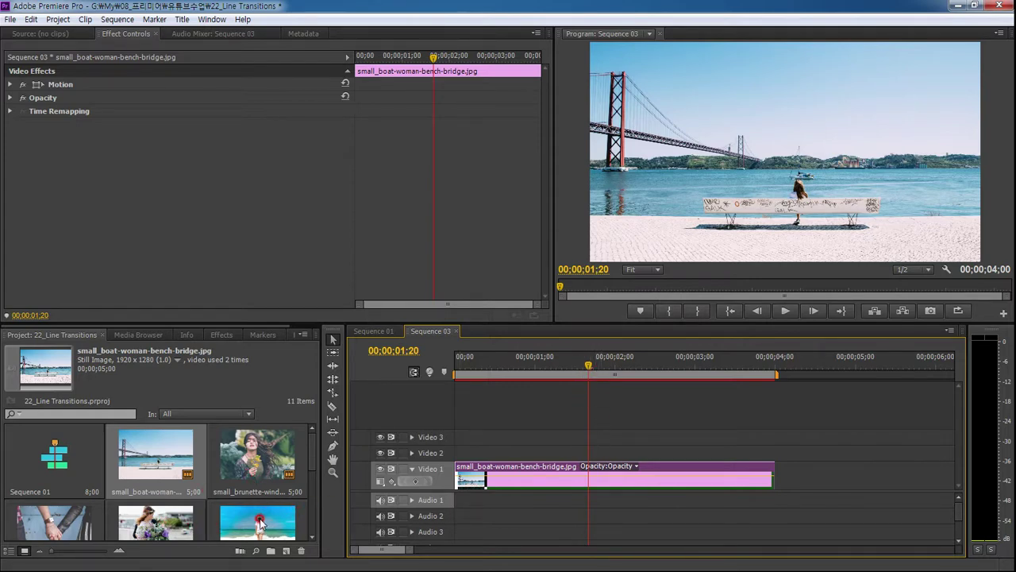
Drop small_brunette-wind.jpg on Video 2 at 01;20 and trim its end to 00;00;04;00.
drag(256, 456, 603, 453)
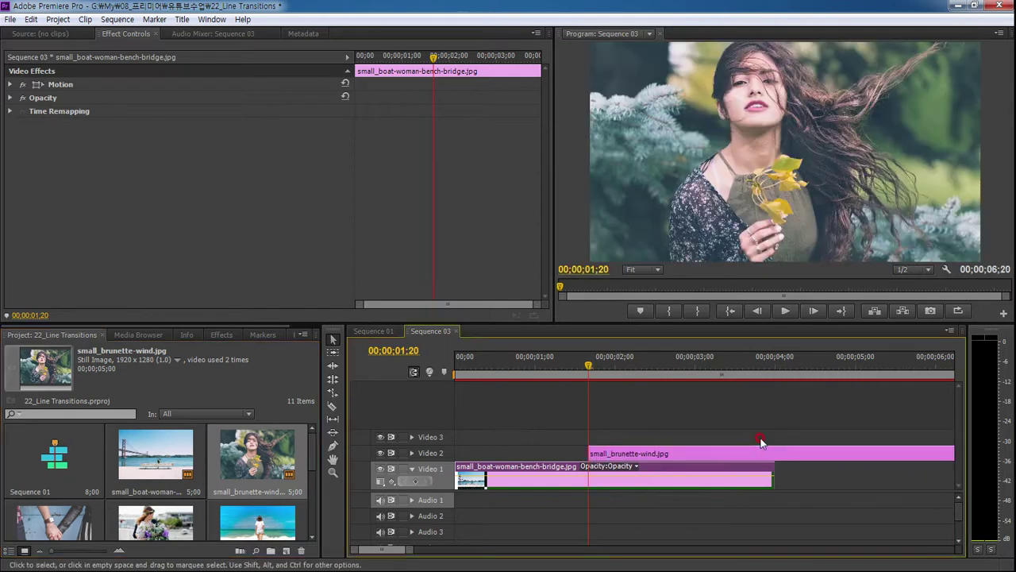
key(minus)
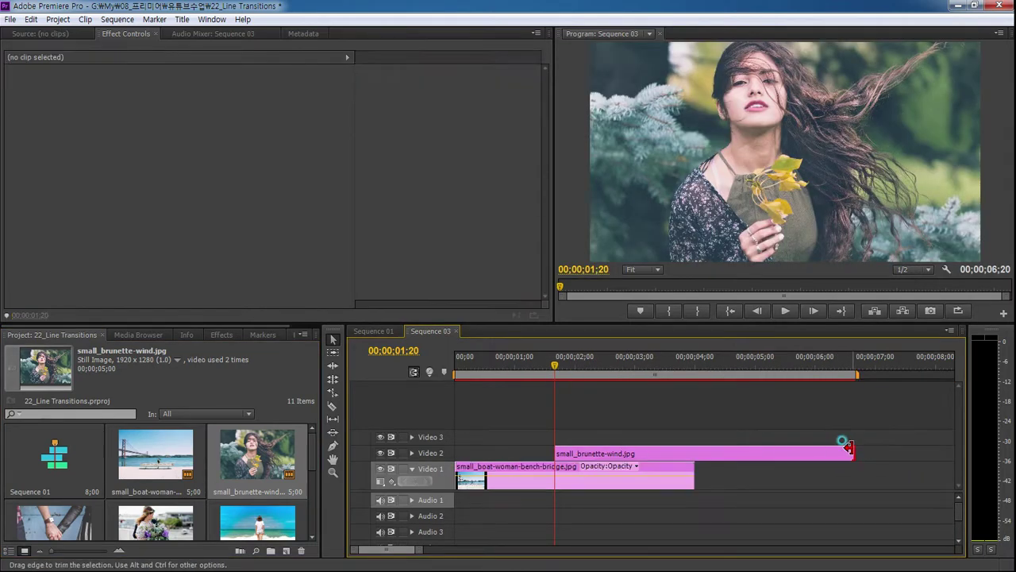
drag(852, 451, 692, 450)
key(equal)
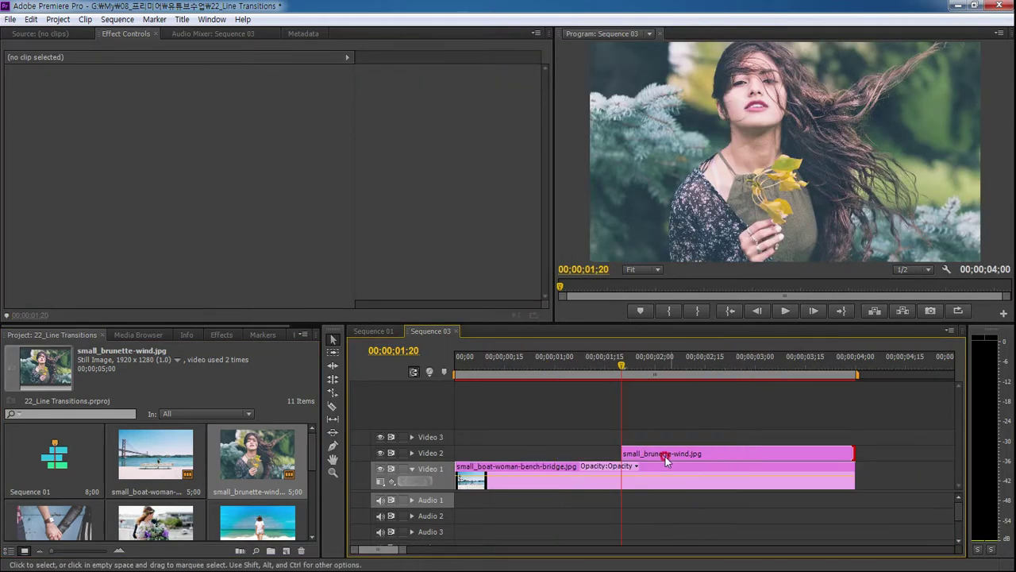
scroll(314, 469, down, 2)
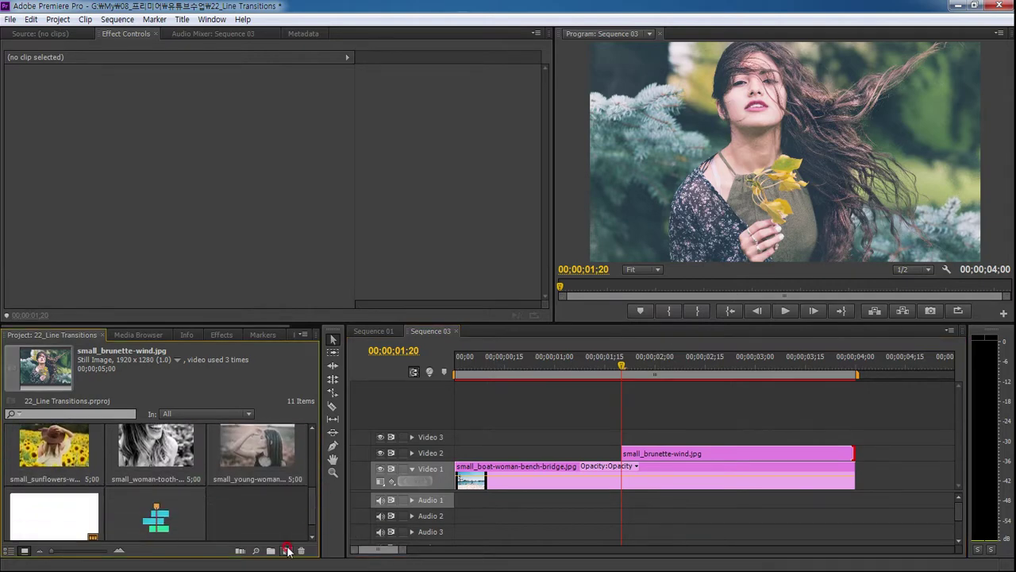
Create a light green Color Matte (#1EFF98) with default size and name.
click(286, 550)
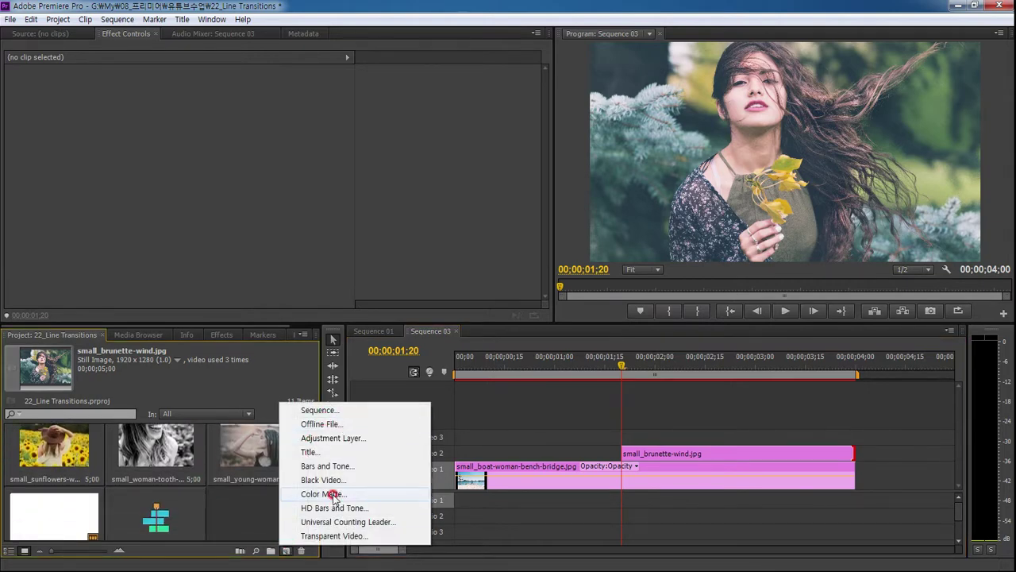
click(329, 494)
click(529, 337)
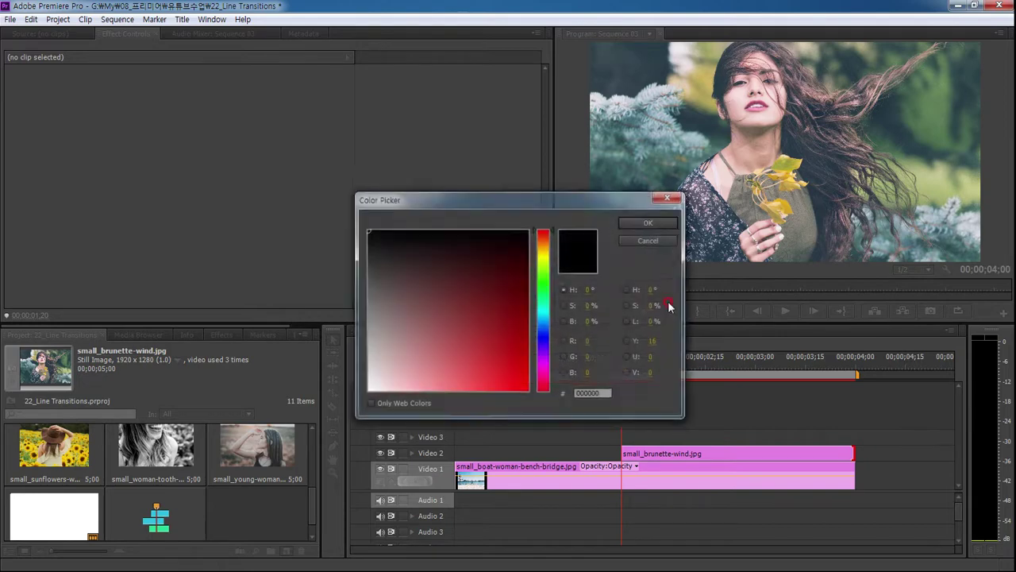
click(543, 300)
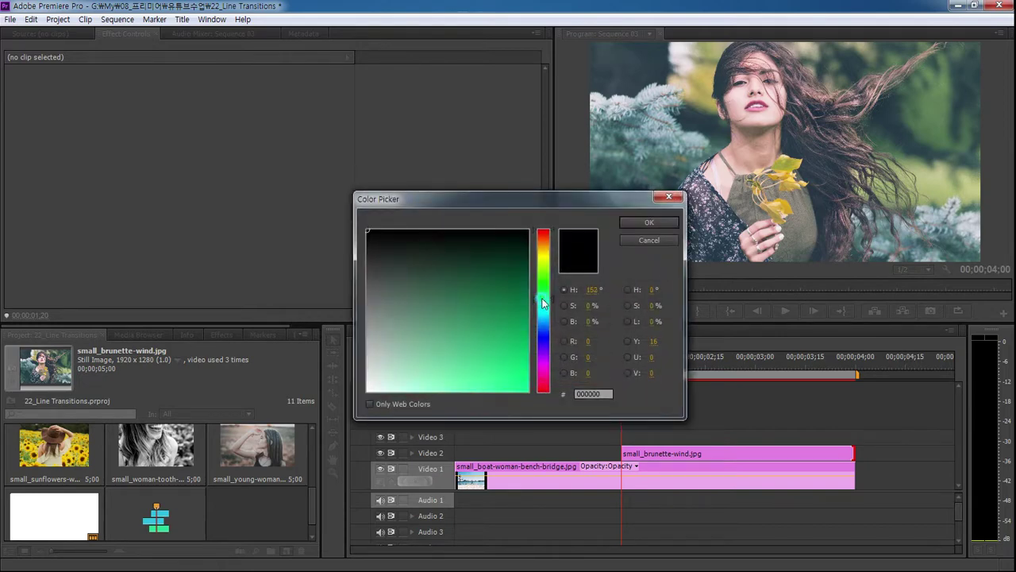
click(509, 392)
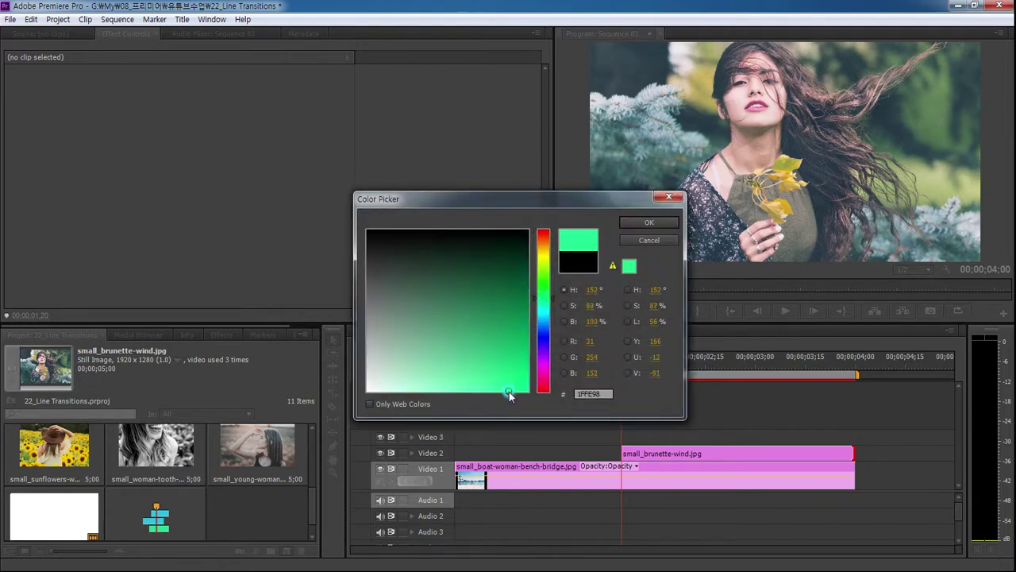
click(647, 223)
click(494, 312)
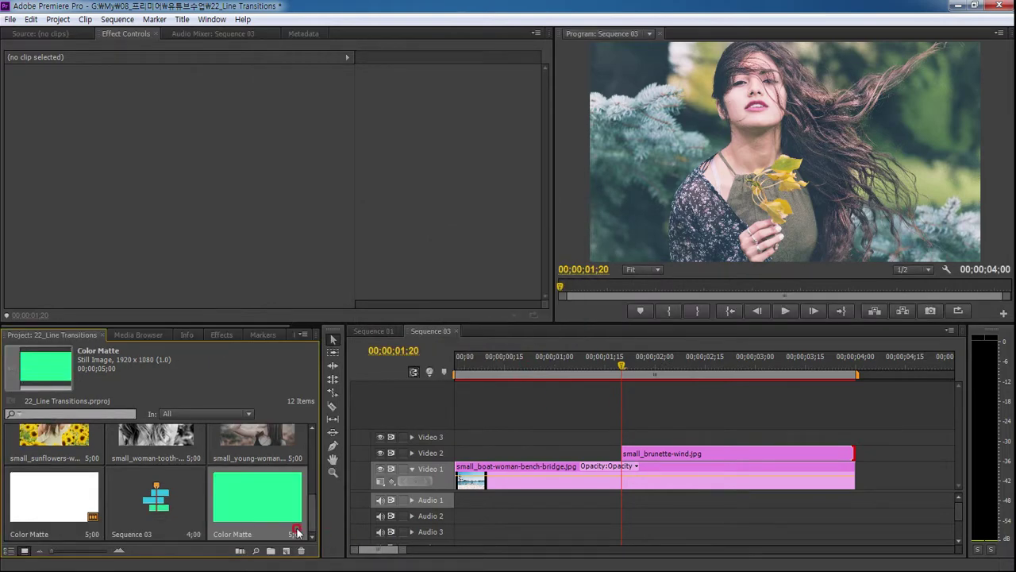
Place the green matte on Video 3 at 01;20, trimmed to end at 00;00;04;00.
drag(249, 506, 625, 438)
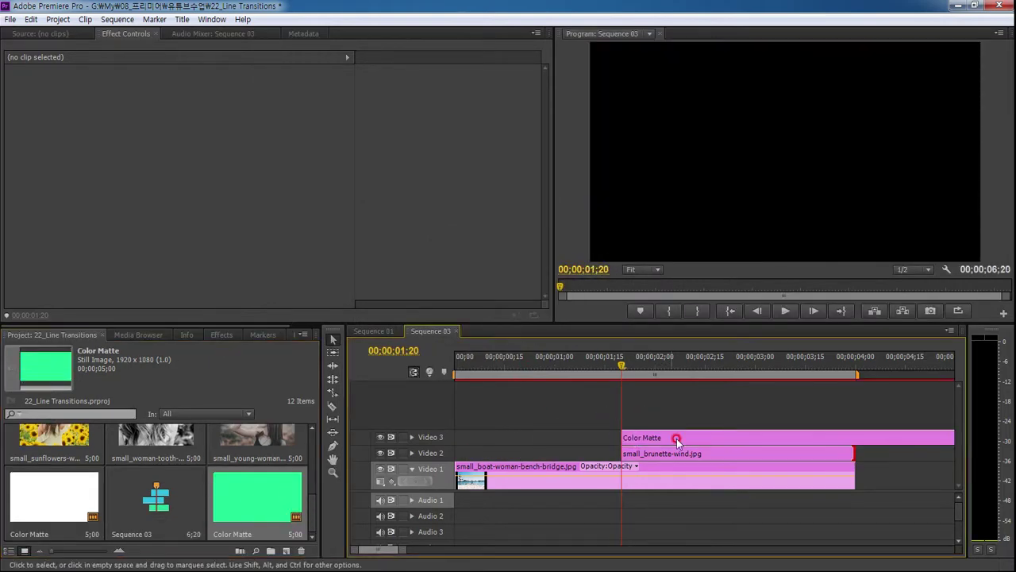
key(minus)
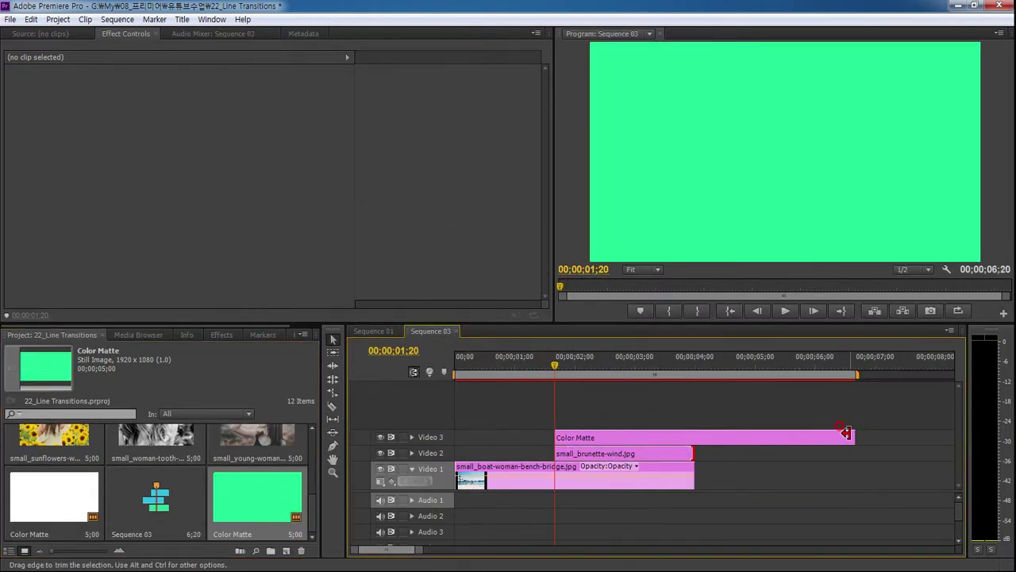
drag(852, 437, 694, 436)
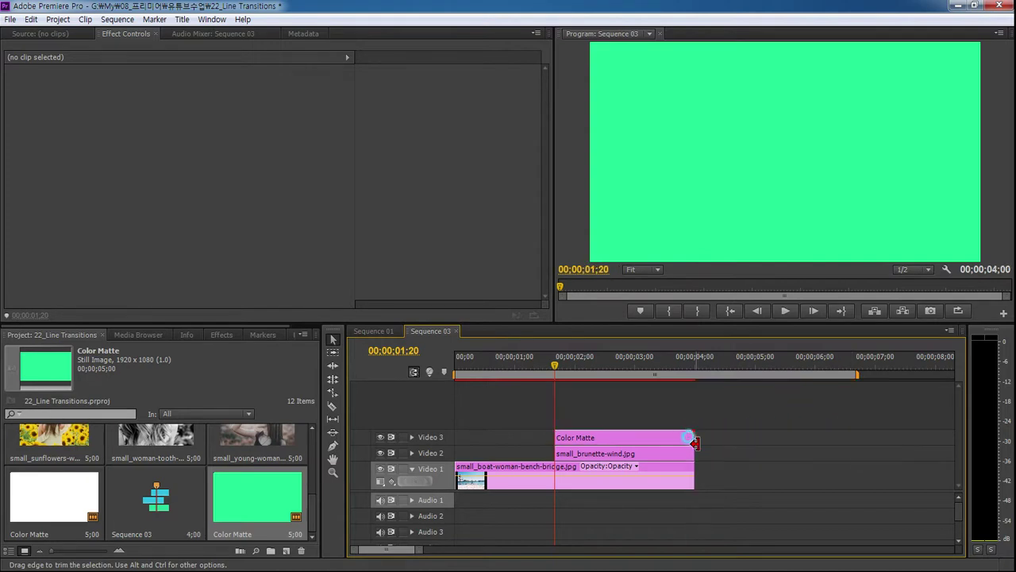
key(equal)
At 00;00;02;05, add a Position keyframe for the Color Matte at 960,540.
click(684, 437)
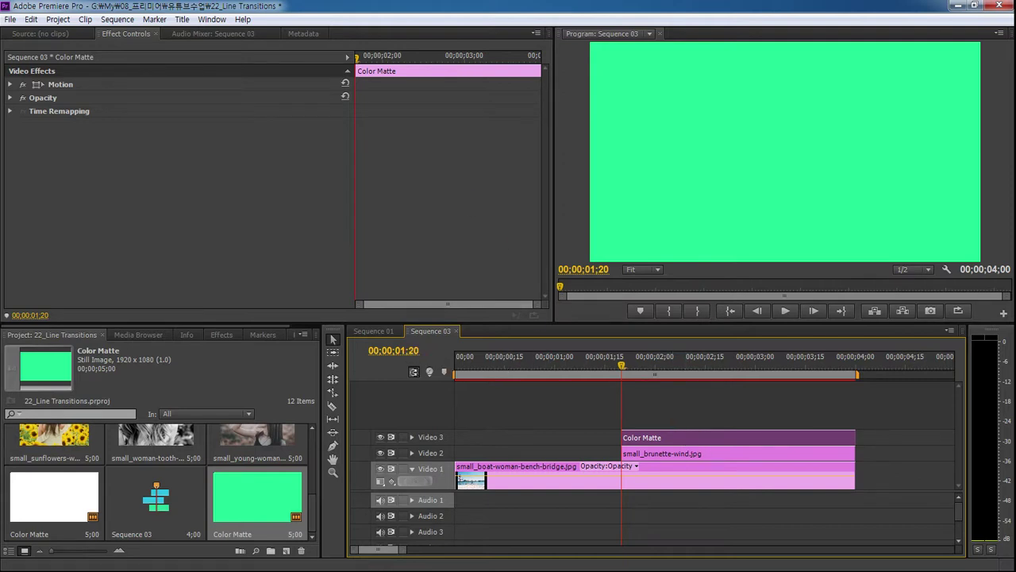
click(417, 352)
text(205)
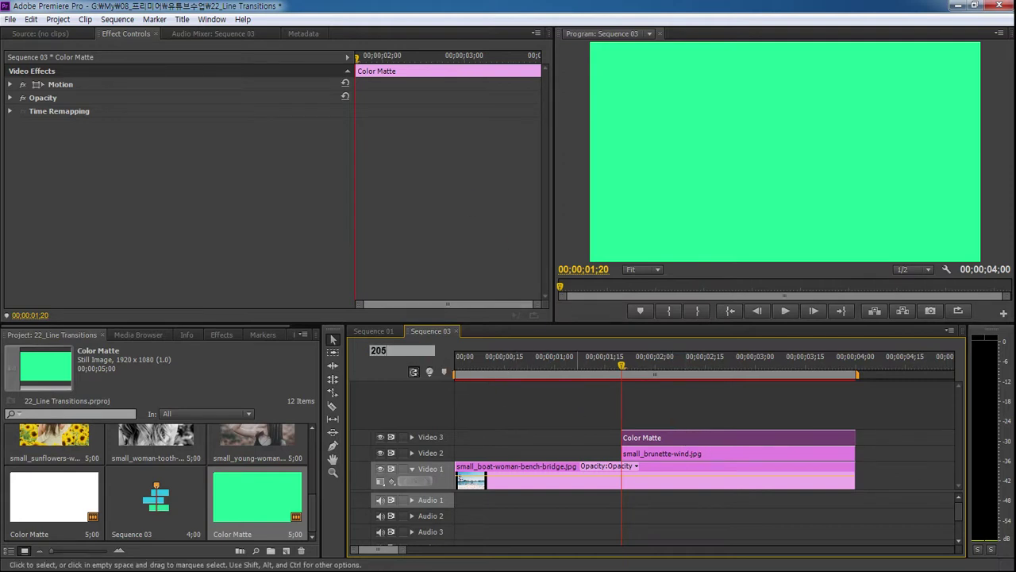
click(578, 416)
click(473, 351)
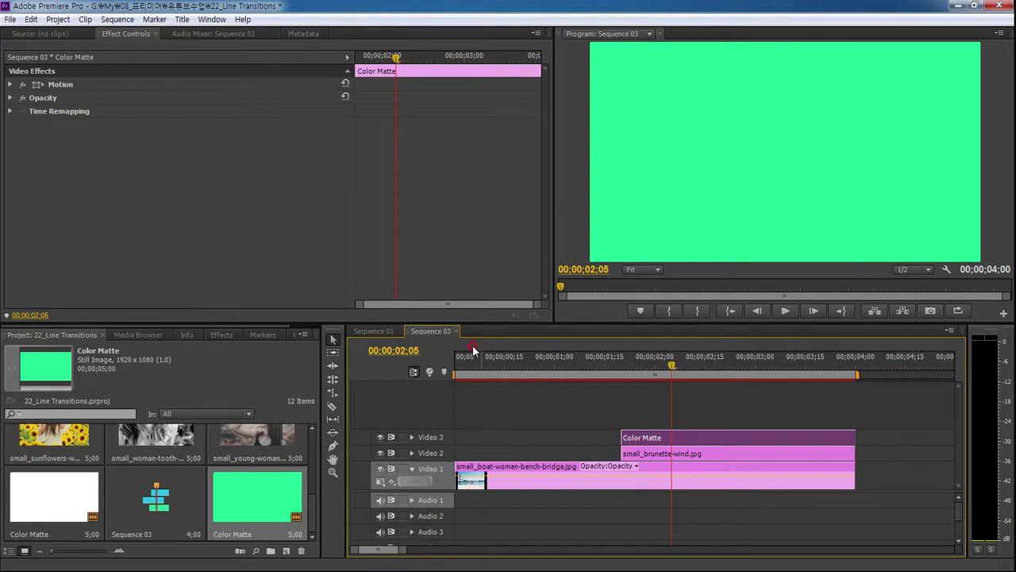
click(21, 85)
click(11, 84)
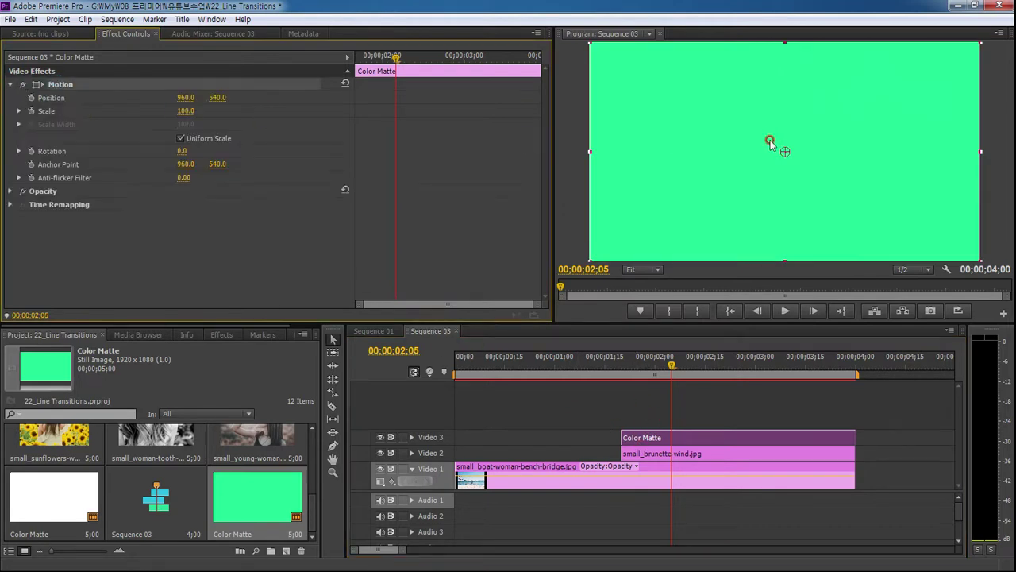
click(399, 176)
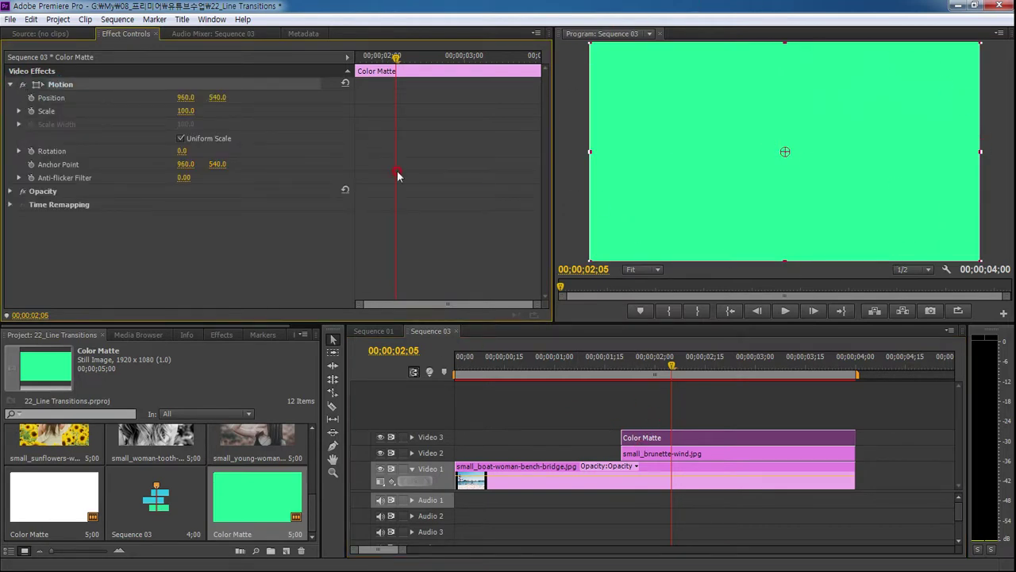
click(32, 97)
At the matte's start, set Position X to -960, pushing it off-frame left.
drag(395, 56, 262, 73)
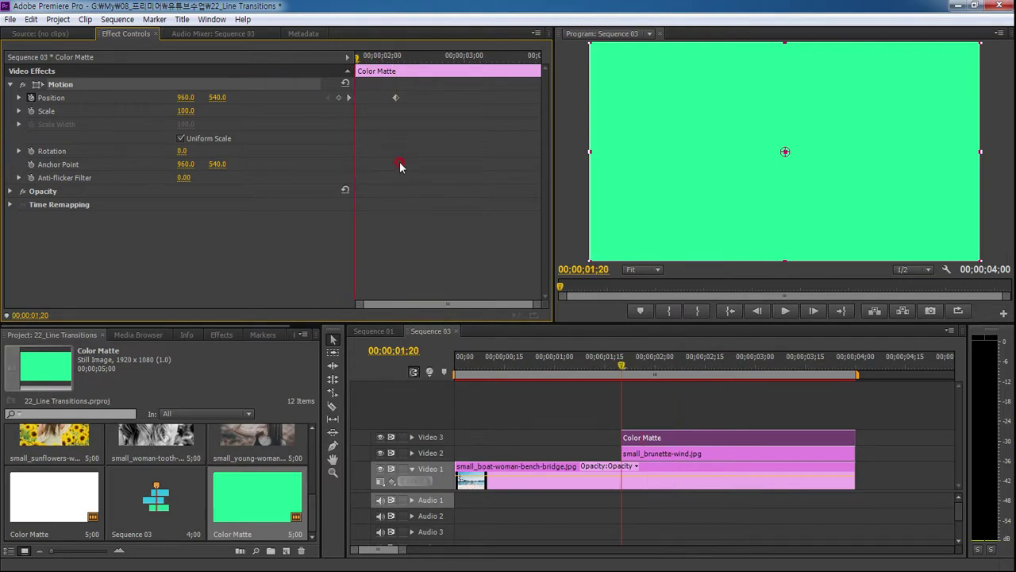
click(355, 59)
click(186, 97)
text(-960)
click(225, 138)
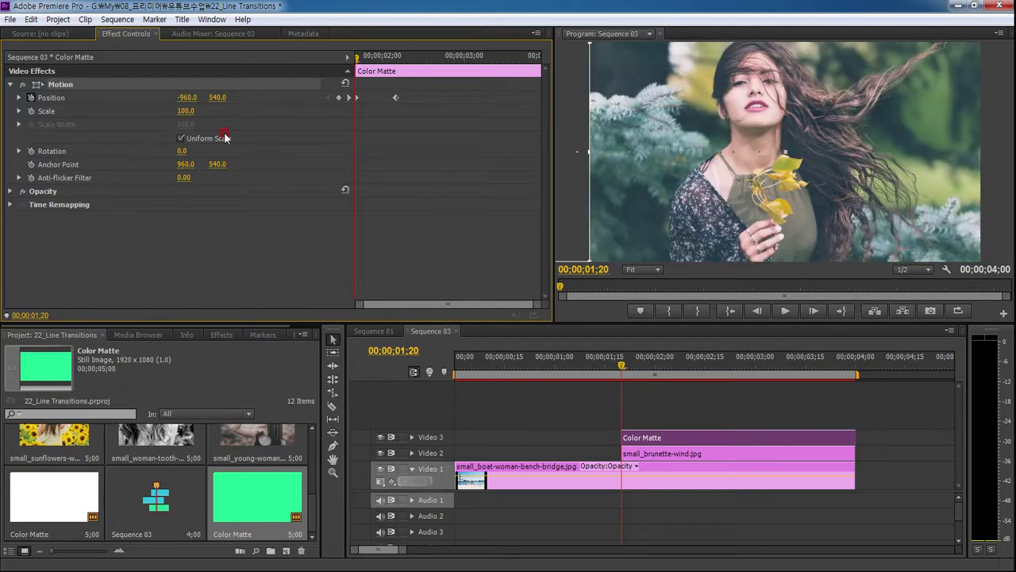
Preview the matte sliding in, then select its final Position keyframe.
drag(621, 365, 608, 365)
click(736, 409)
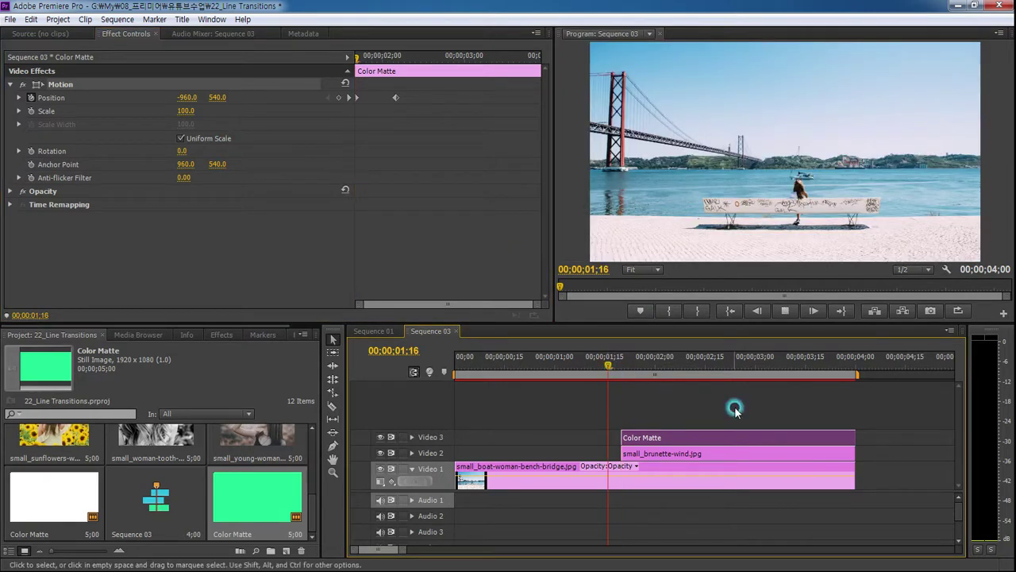
key(space)
key(space)
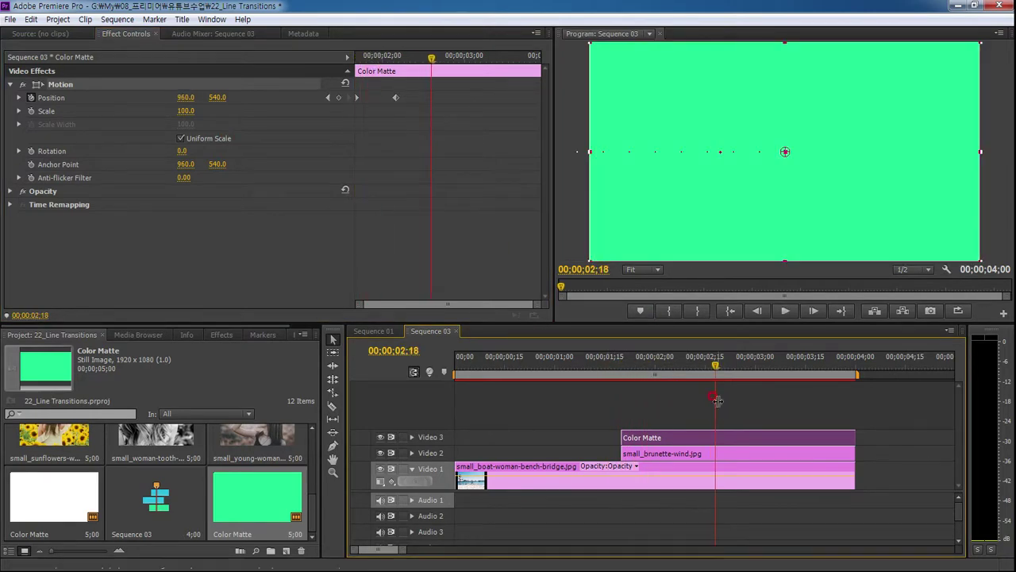
drag(717, 373, 679, 367)
click(378, 87)
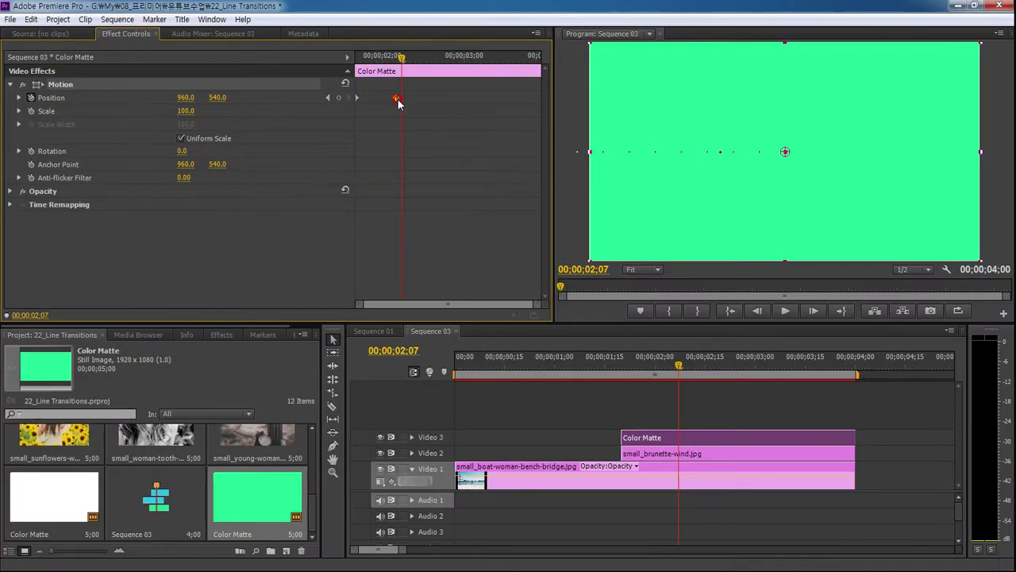
Set the end Position keyframe to Ease In and drag its velocity handle left for a fast start.
right_click(395, 97)
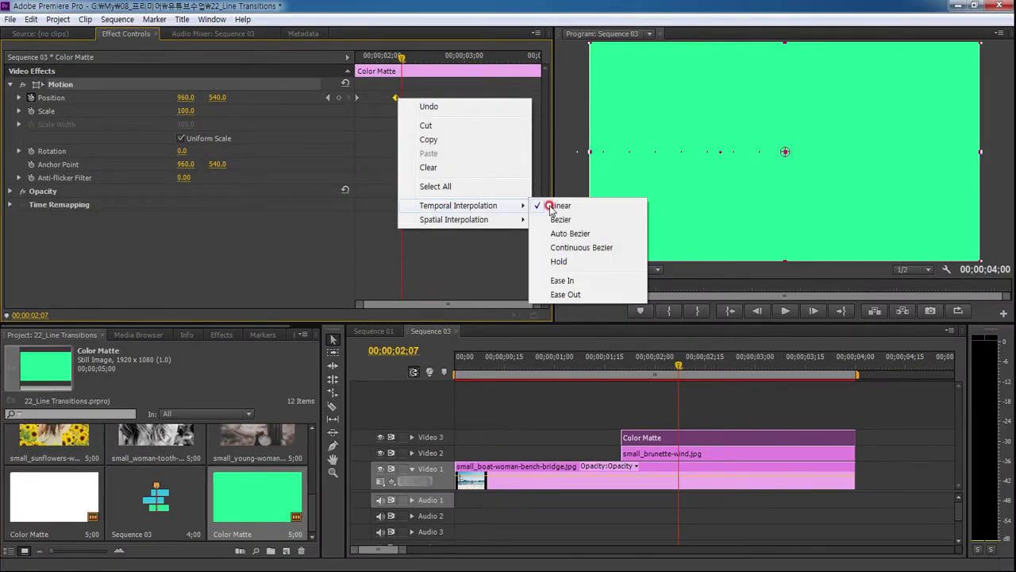
click(569, 280)
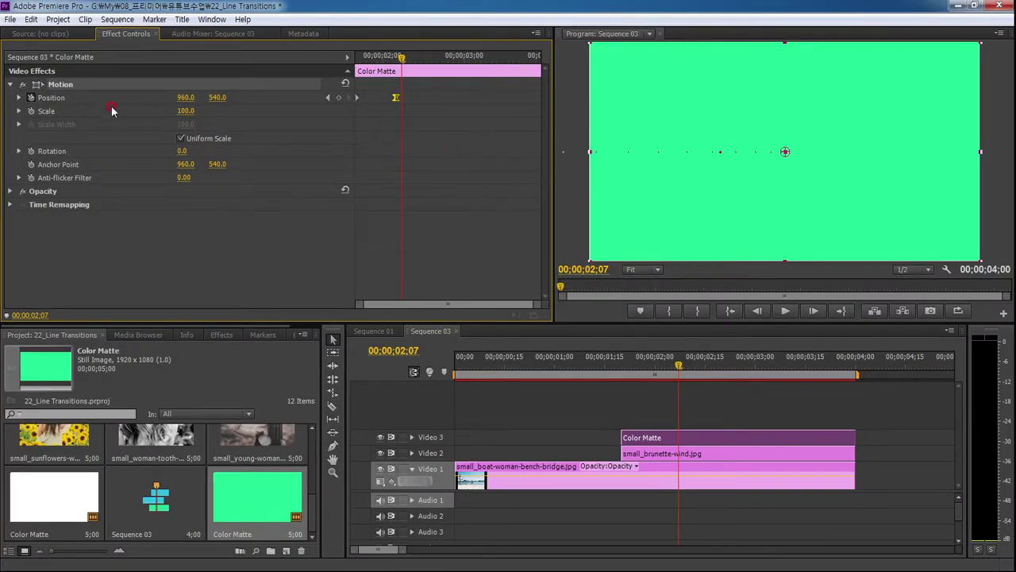
click(18, 97)
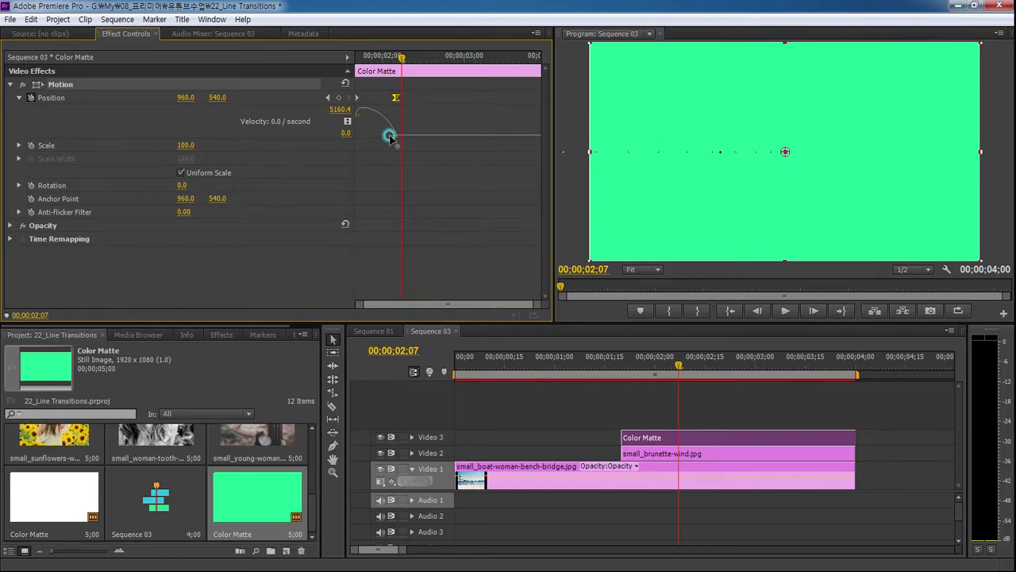
drag(390, 137, 352, 135)
Preview the eased slide-in from just before the matte enters.
drag(679, 365, 608, 365)
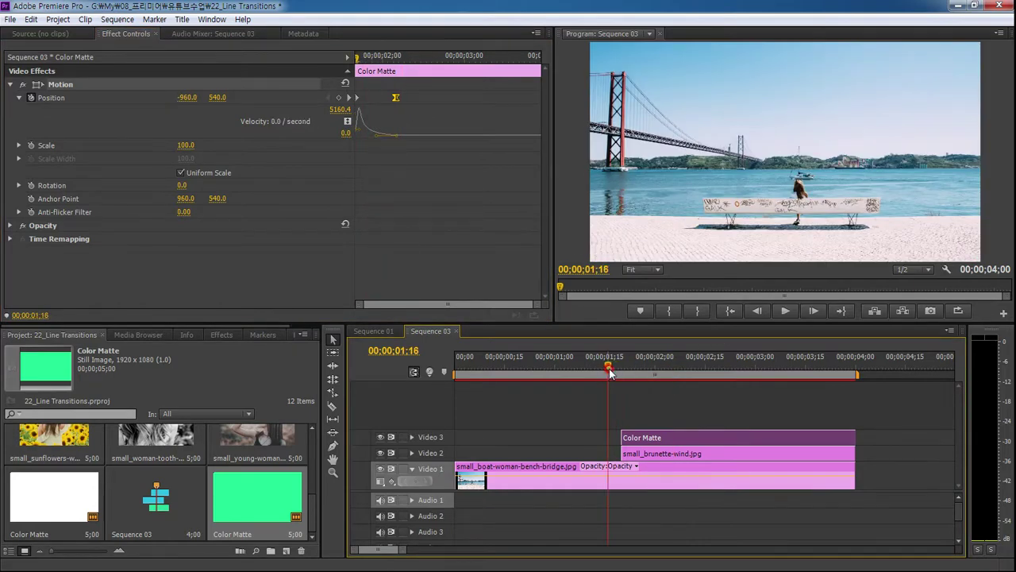
key(space)
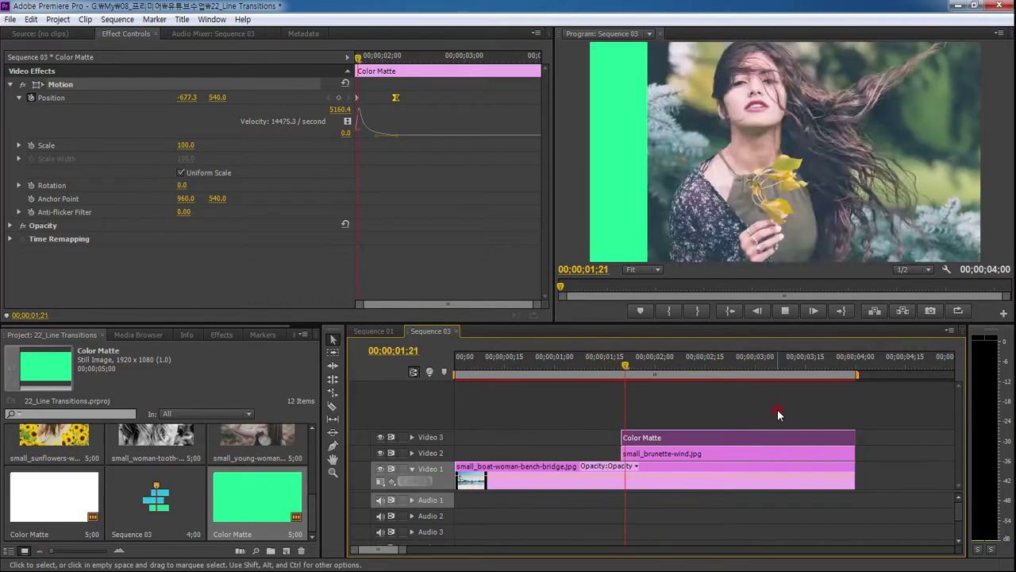
key(space)
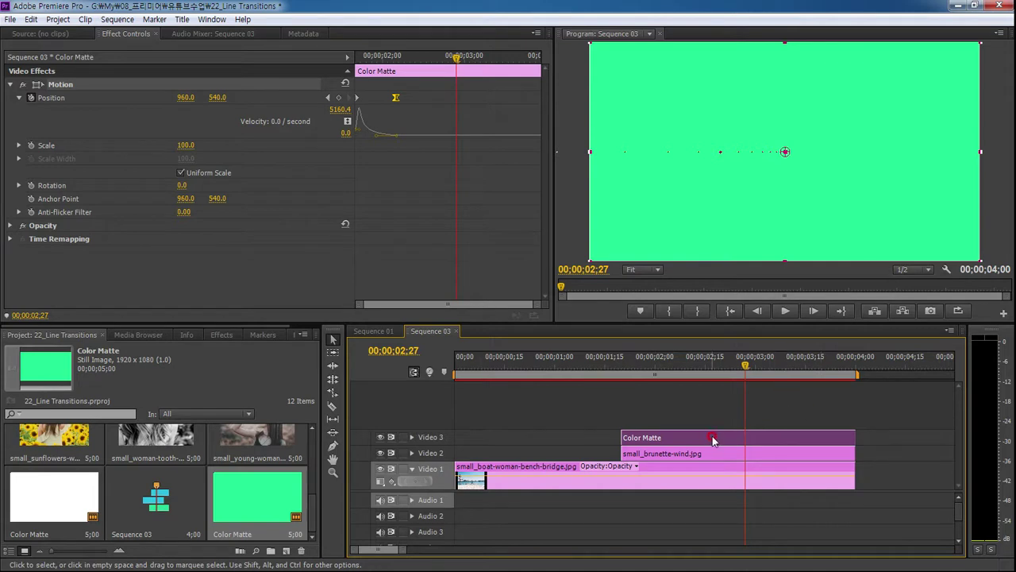
Duplicate the Color Matte onto a new Video 4 track and hide Video 3.
drag(713, 439, 703, 422)
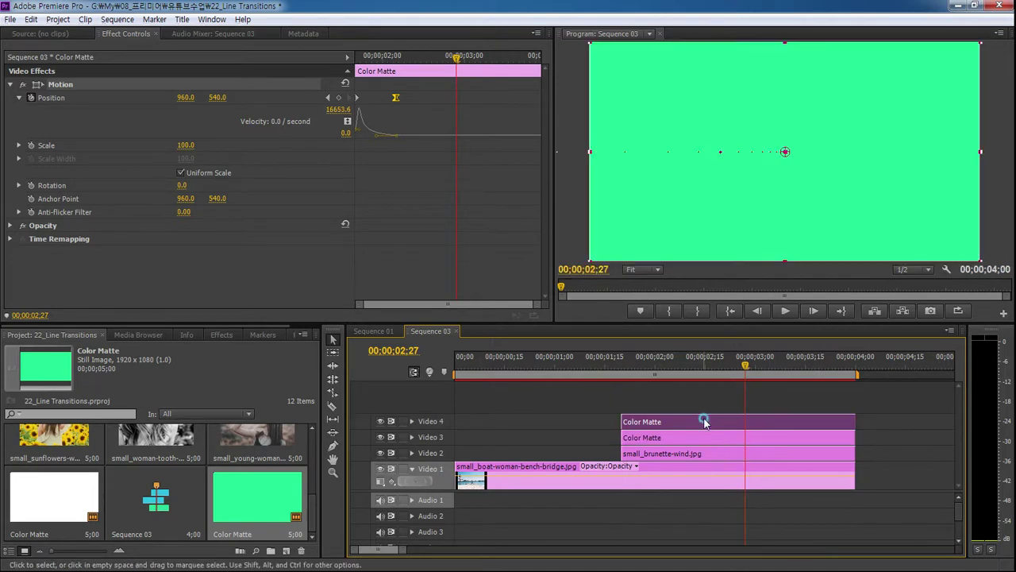
click(653, 442)
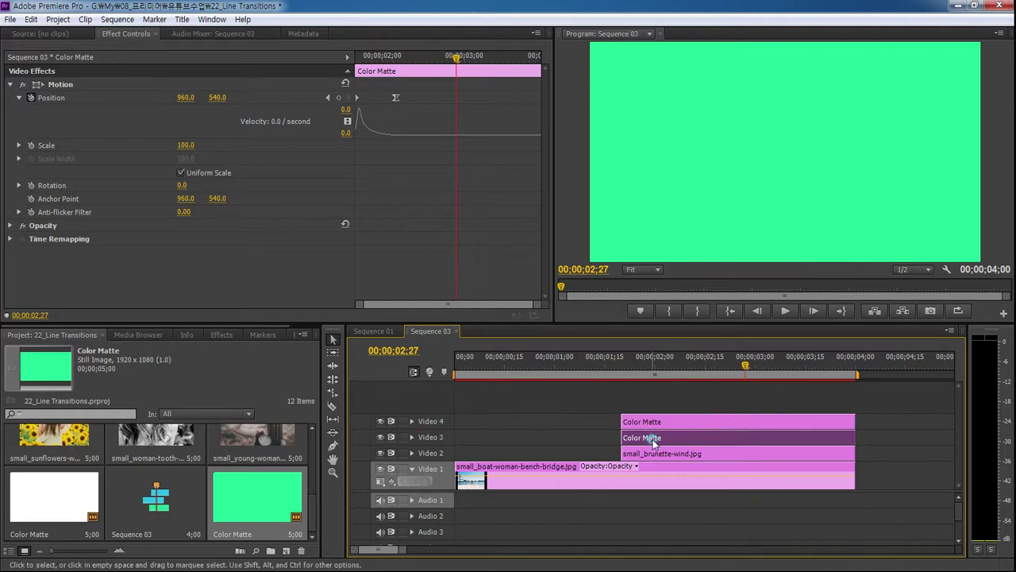
click(380, 437)
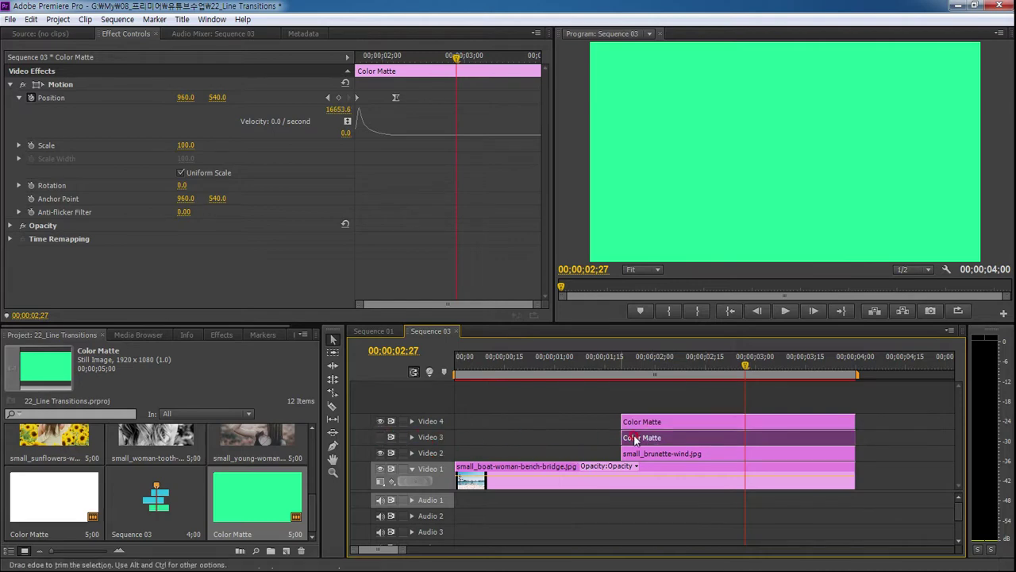
Turn off Uniform Scale on the Video 4 matte and set Scale Width to 0.5.
click(707, 421)
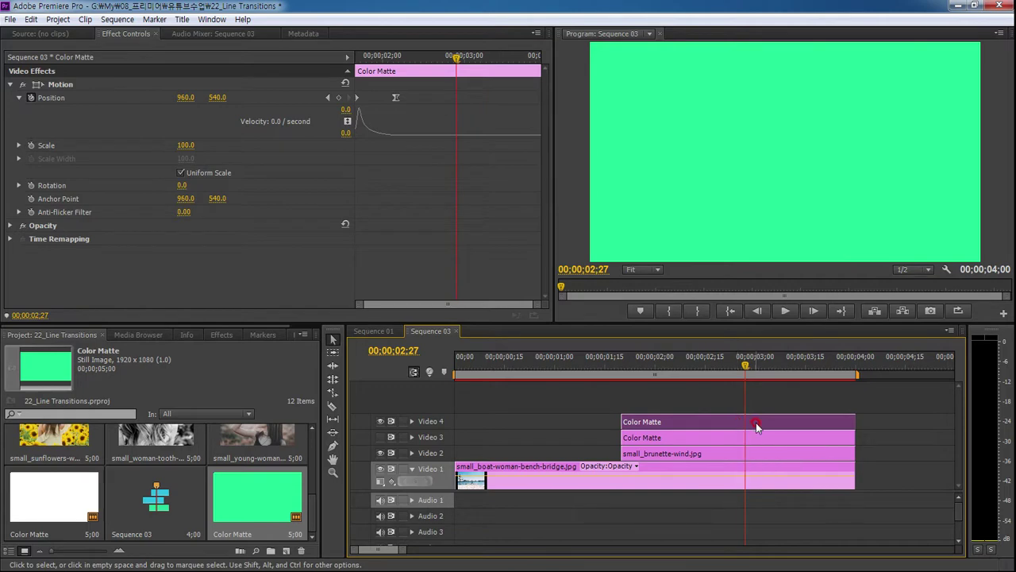
click(183, 174)
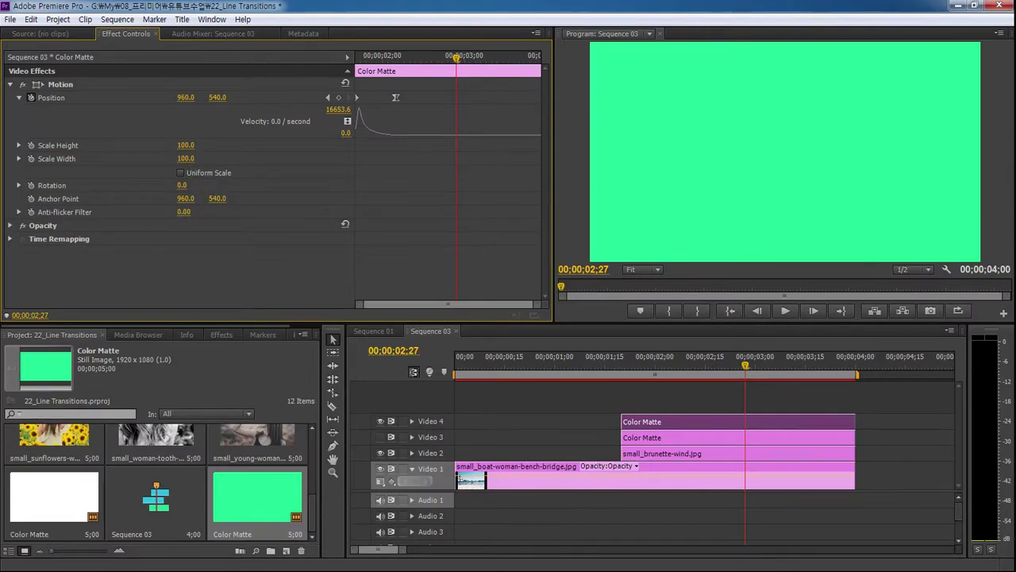
click(185, 158)
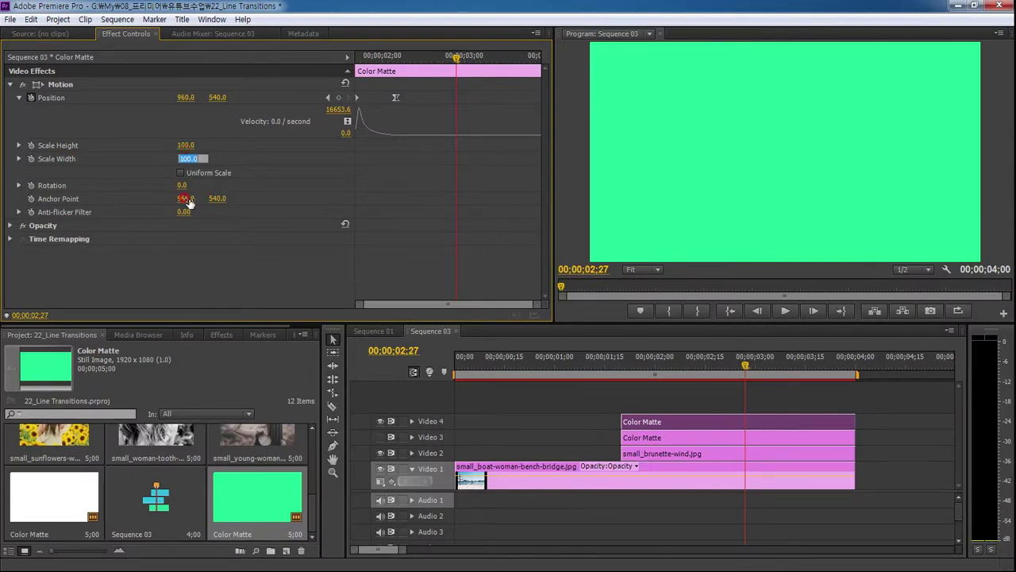
text(0.5)
key(Return)
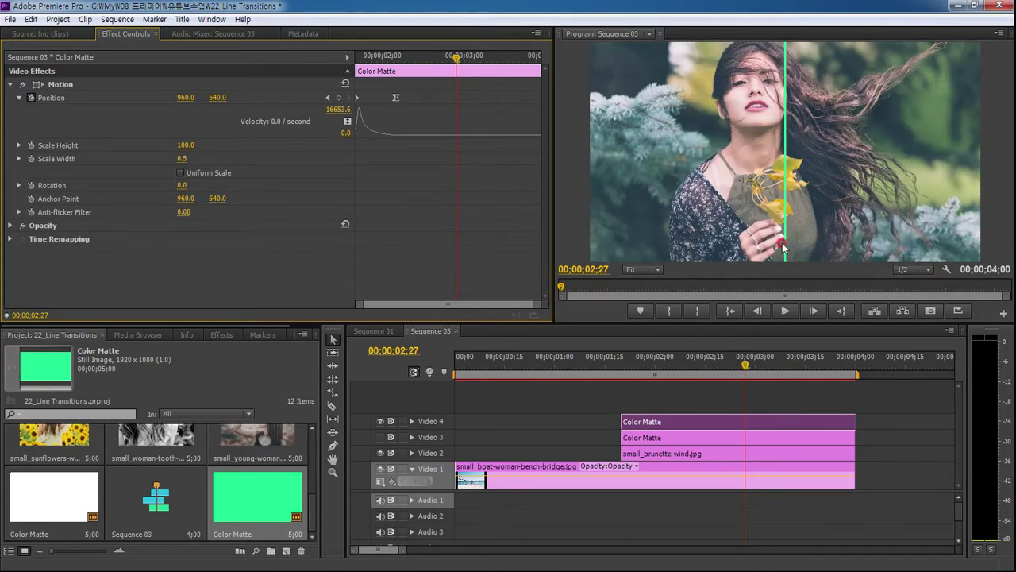
drag(452, 67, 311, 57)
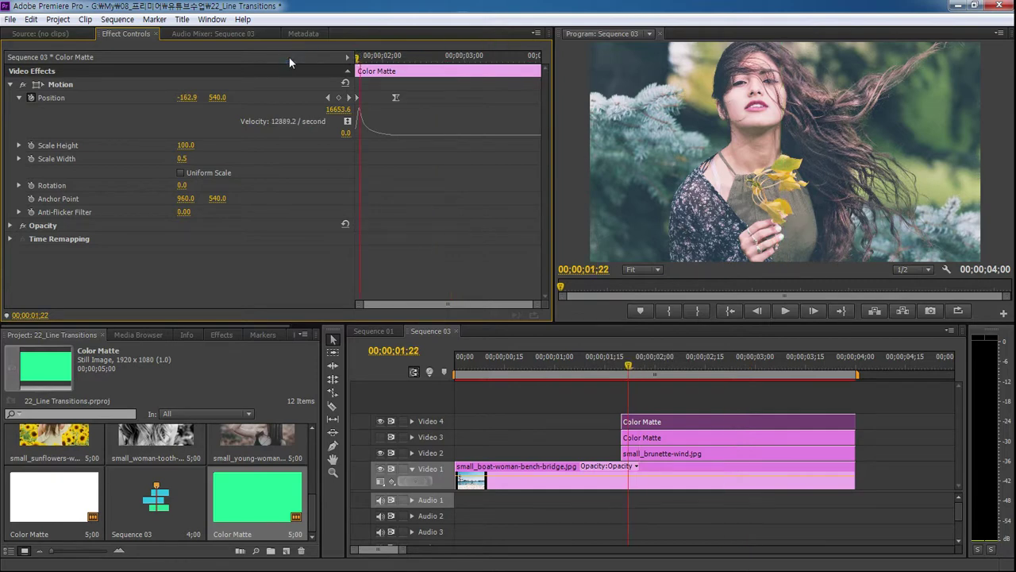
Set the thin line's starting Position X to -5, just off the left edge.
click(624, 367)
drag(624, 367, 684, 369)
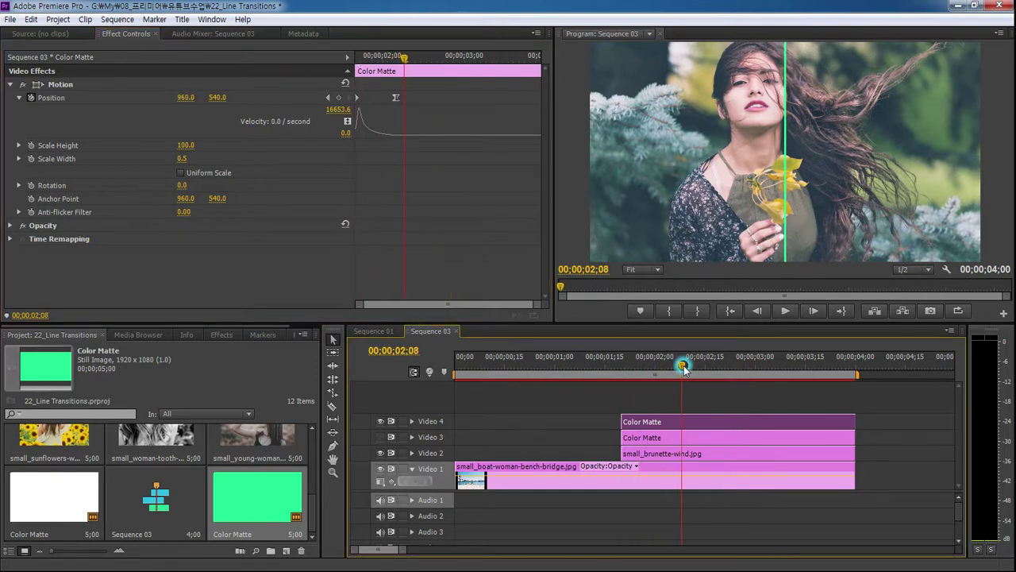
click(328, 97)
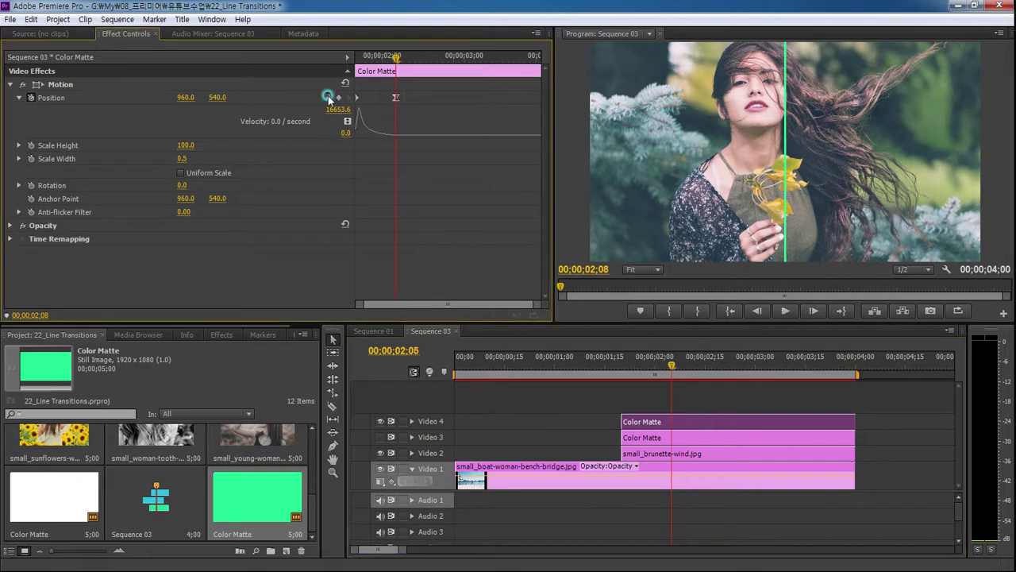
click(328, 97)
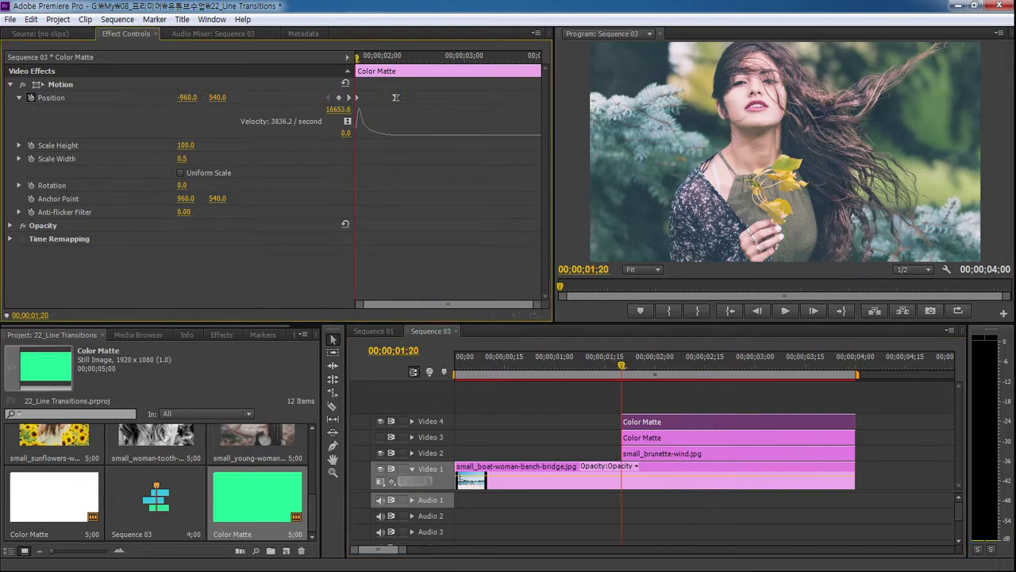
click(187, 97)
text(0)
key(Return)
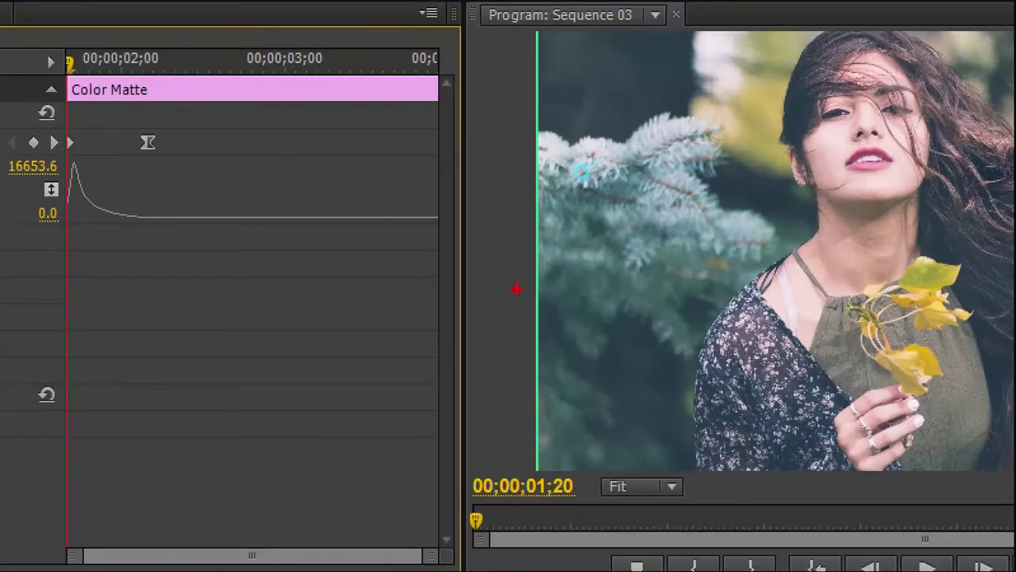
drag(596, 146, 589, 162)
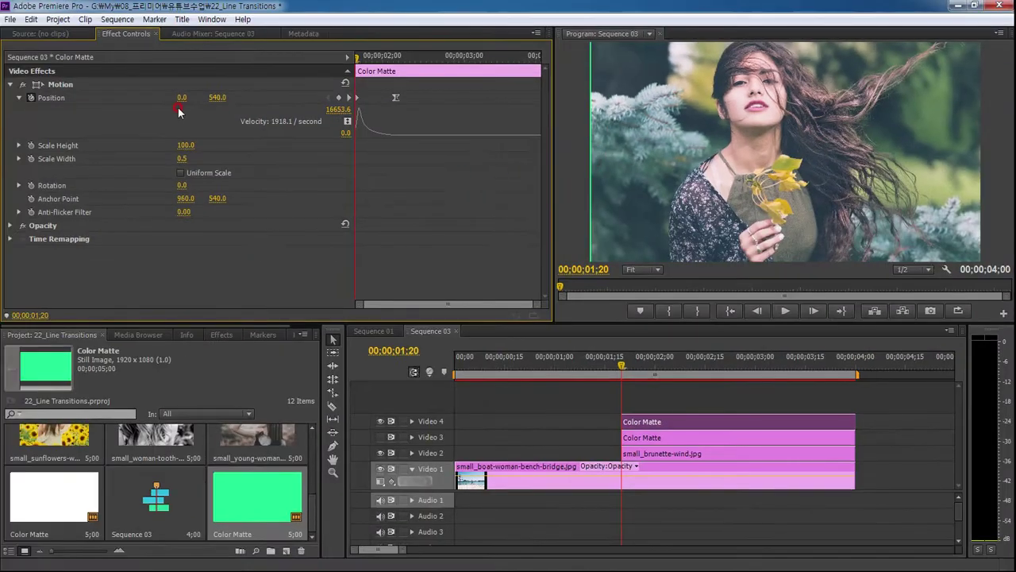
text(-5)
key(Return)
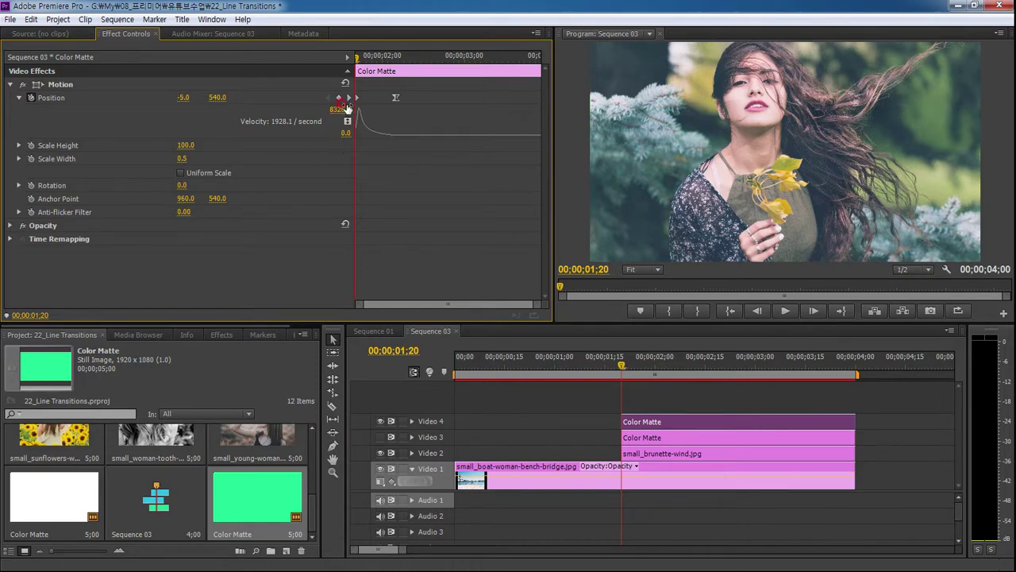
Set the line's ending Position X to 1925, just off the right edge.
click(355, 97)
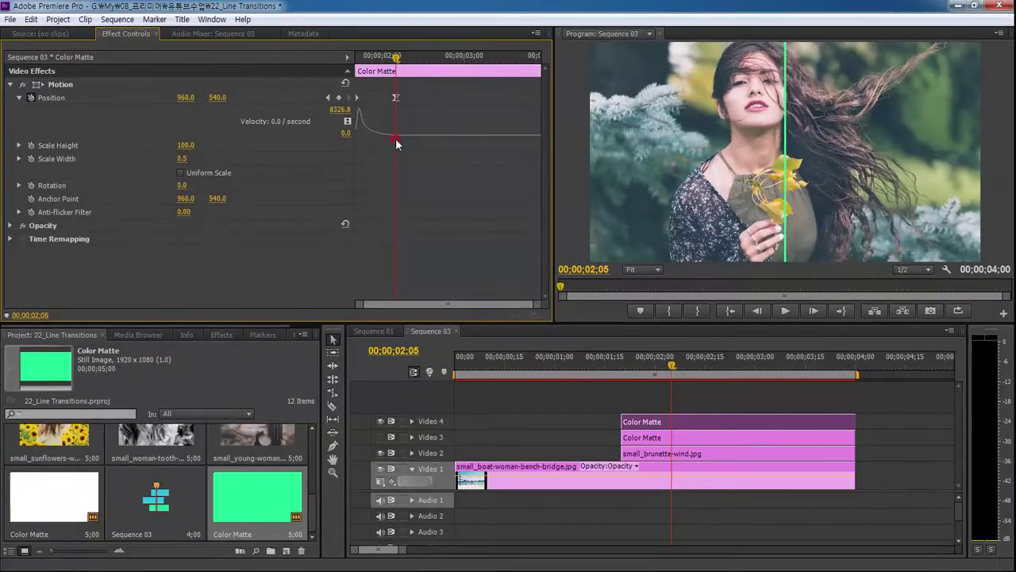
click(219, 97)
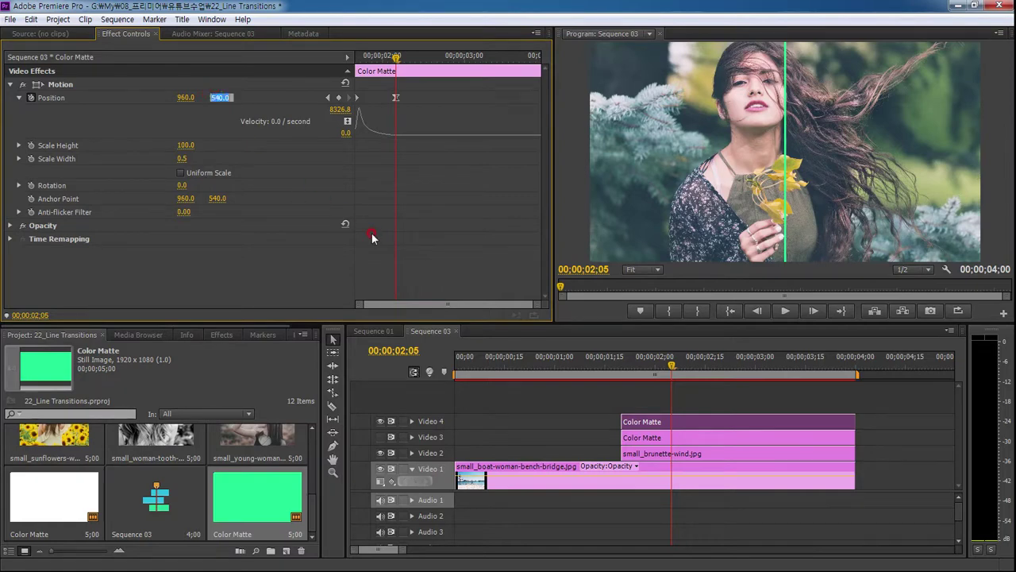
text(1080)
click(369, 241)
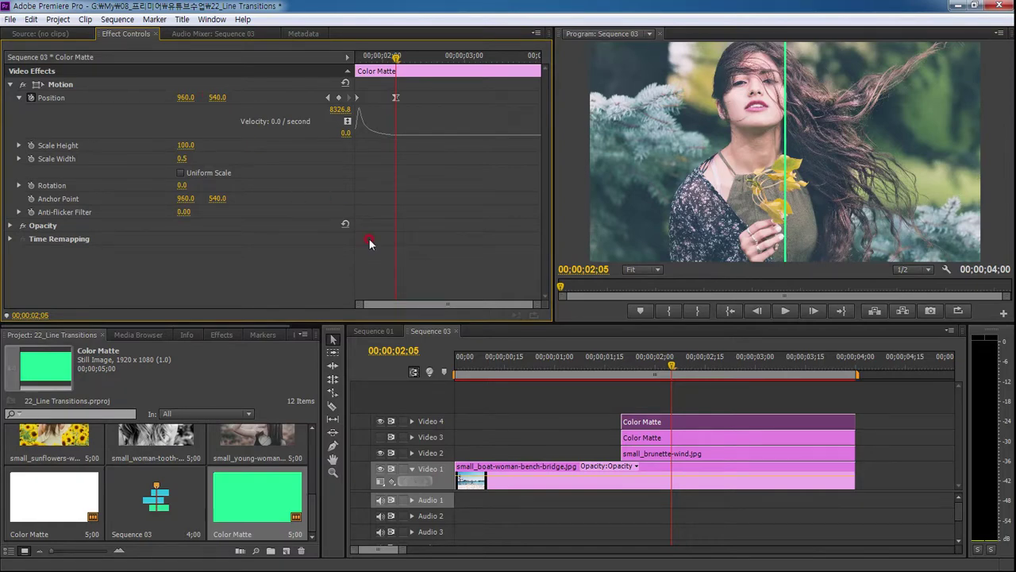
click(181, 100)
click(370, 228)
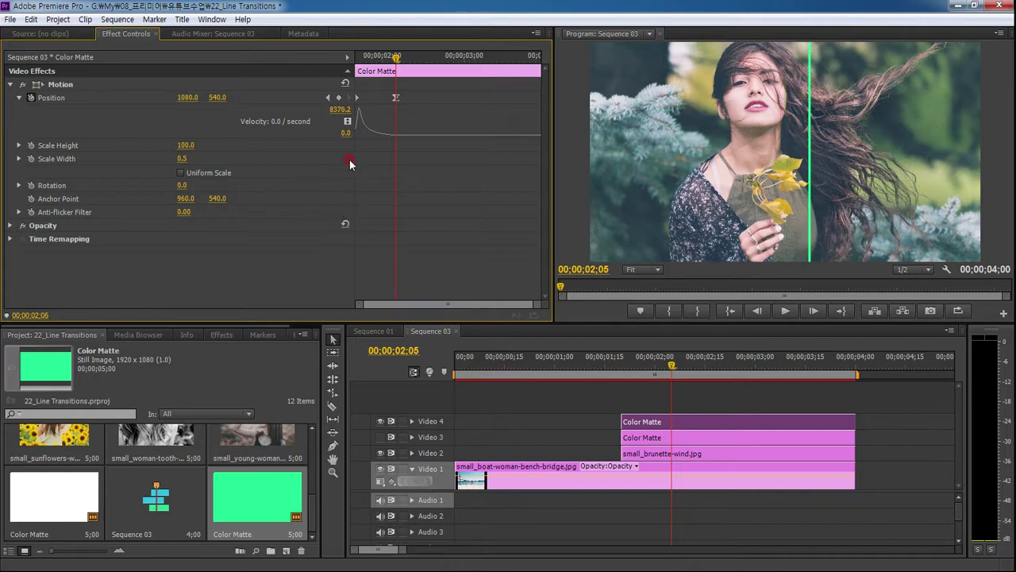
click(189, 97)
text(1920)
click(205, 264)
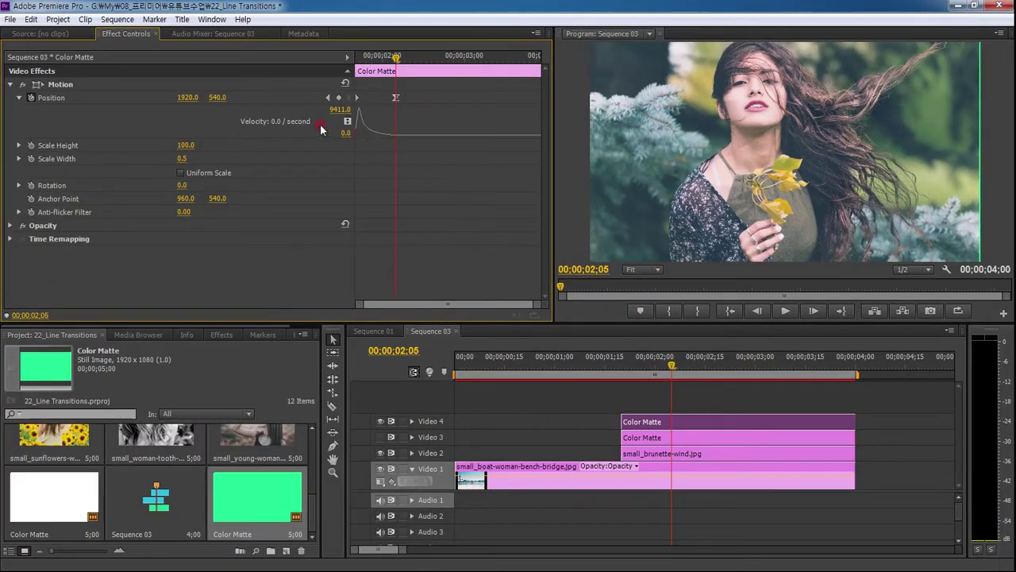
click(189, 97)
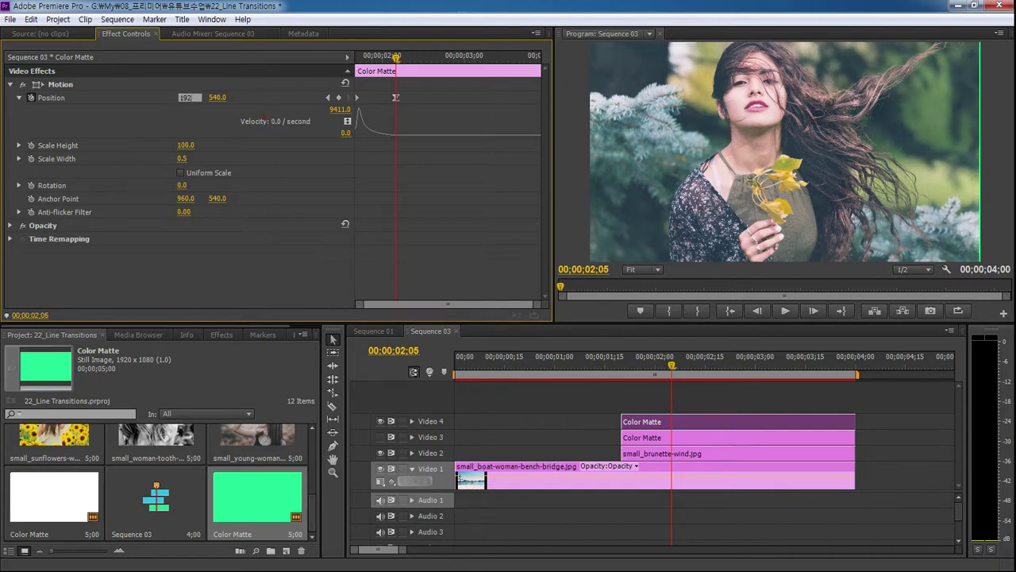
text(5)
key(Return)
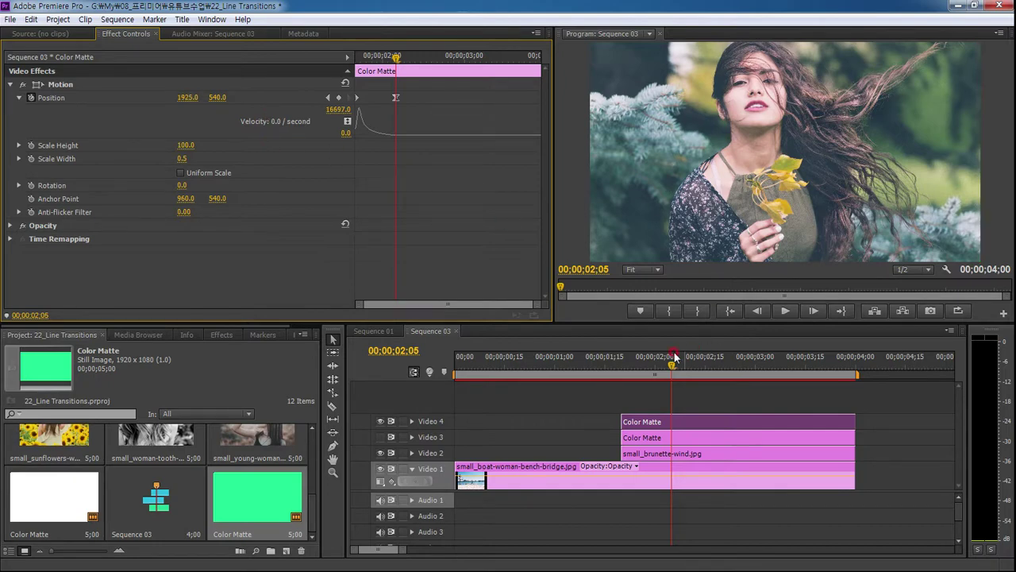
Play back the line sweep, then make the Video 3 matte visible again.
drag(674, 357, 618, 357)
key(space)
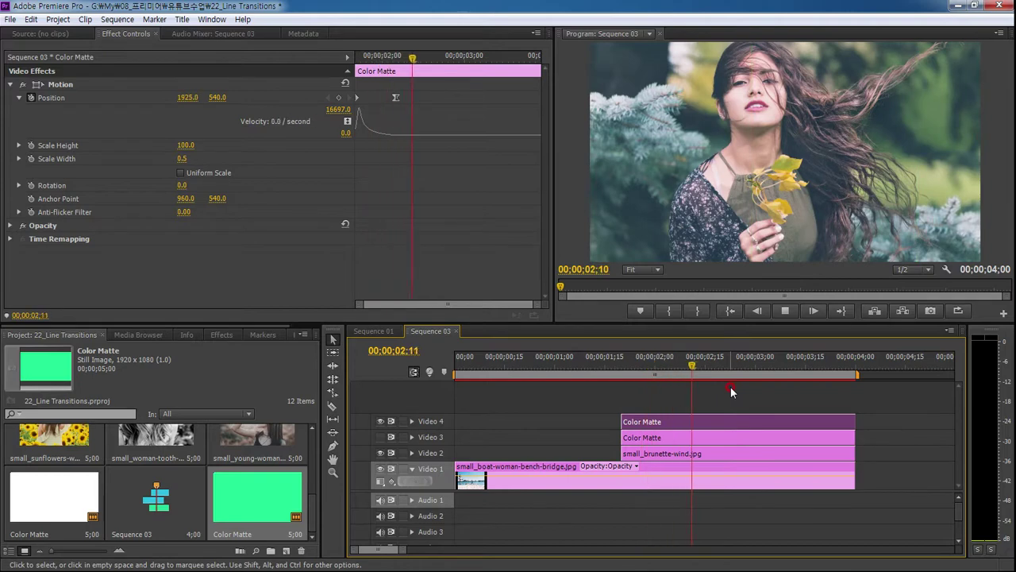
key(space)
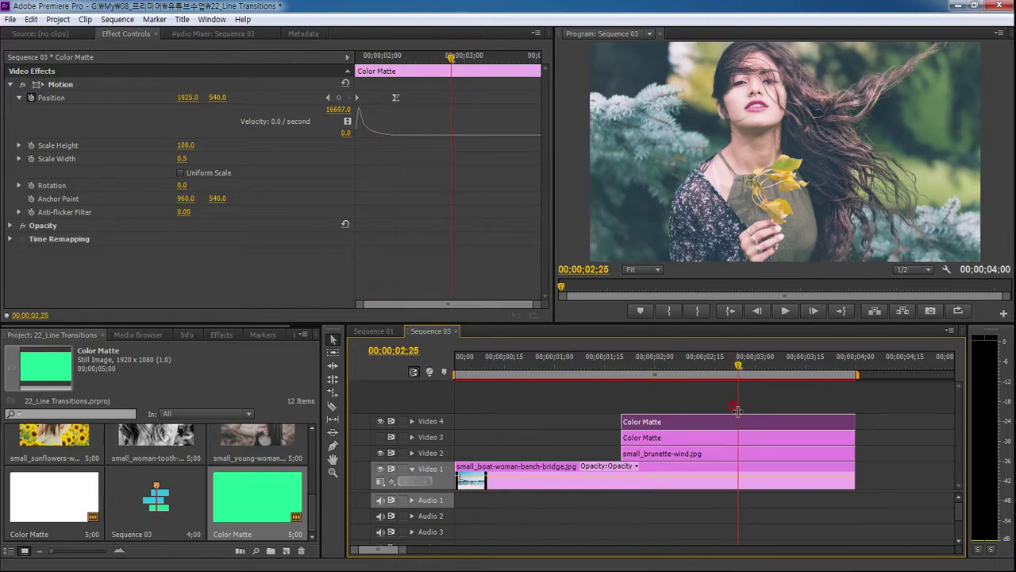
click(665, 439)
click(374, 438)
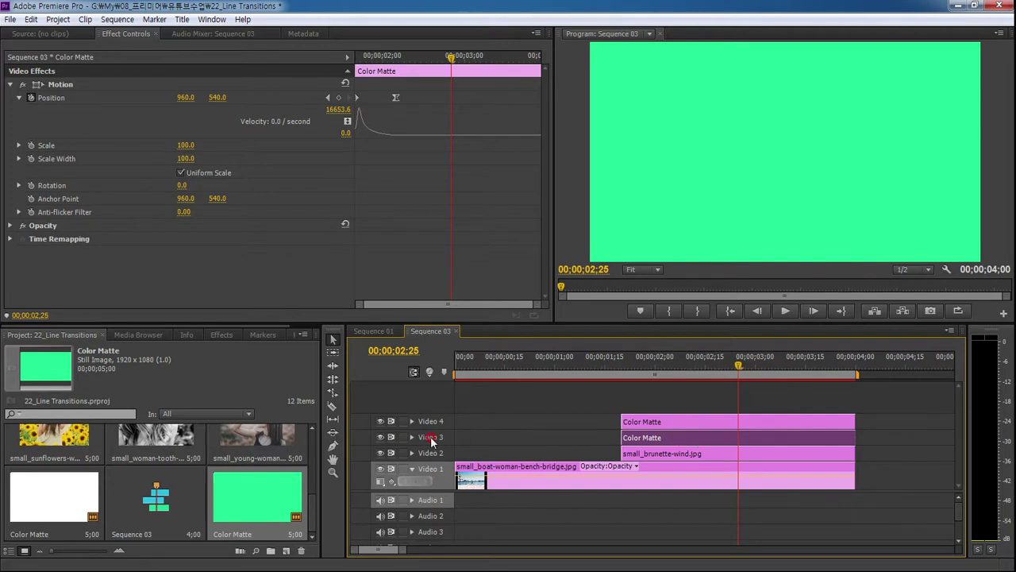
Apply Track Matte Key to the Video 2 brunette photo with Matte set to Video 3.
click(718, 454)
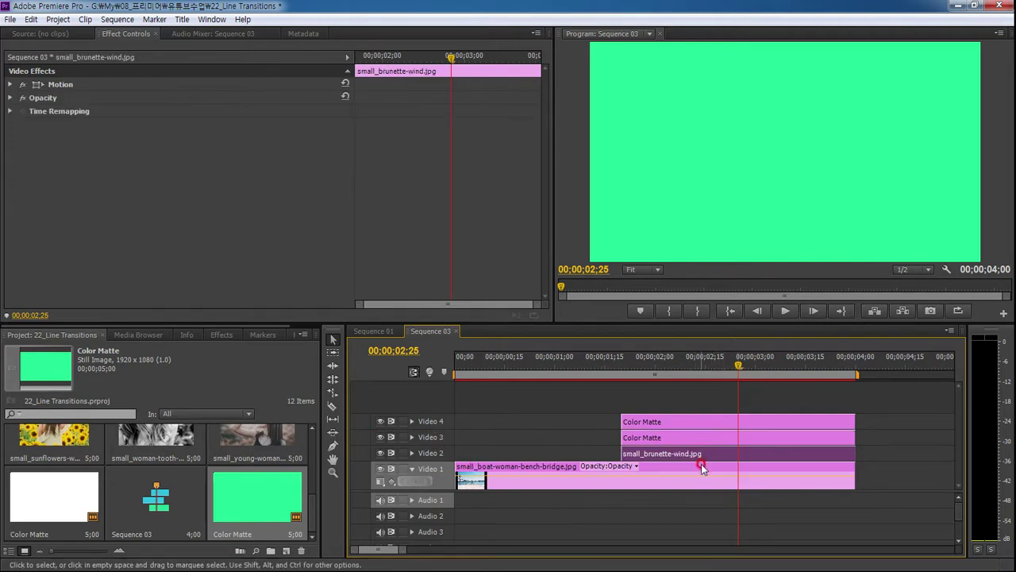
click(686, 456)
click(227, 336)
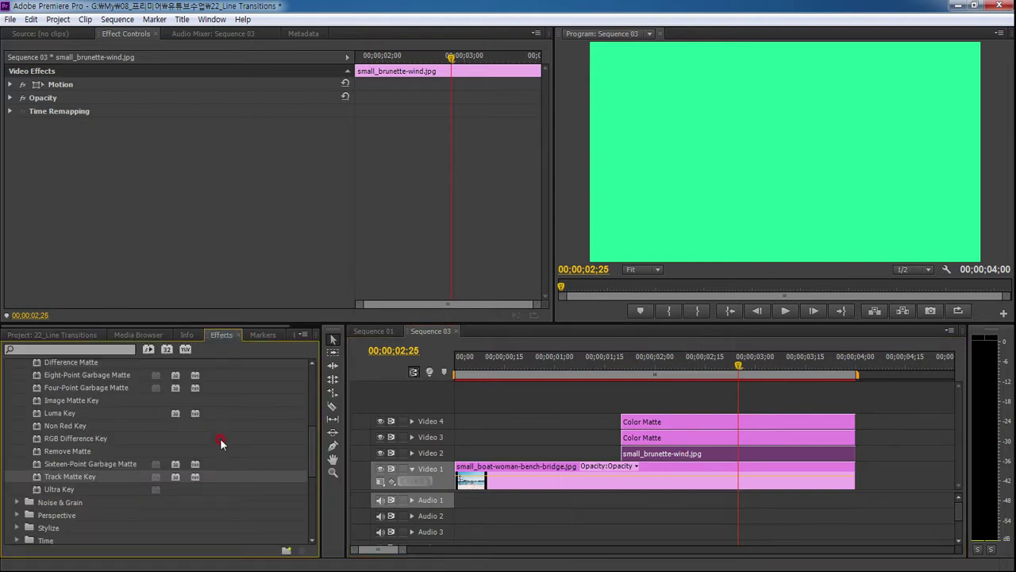
click(24, 348)
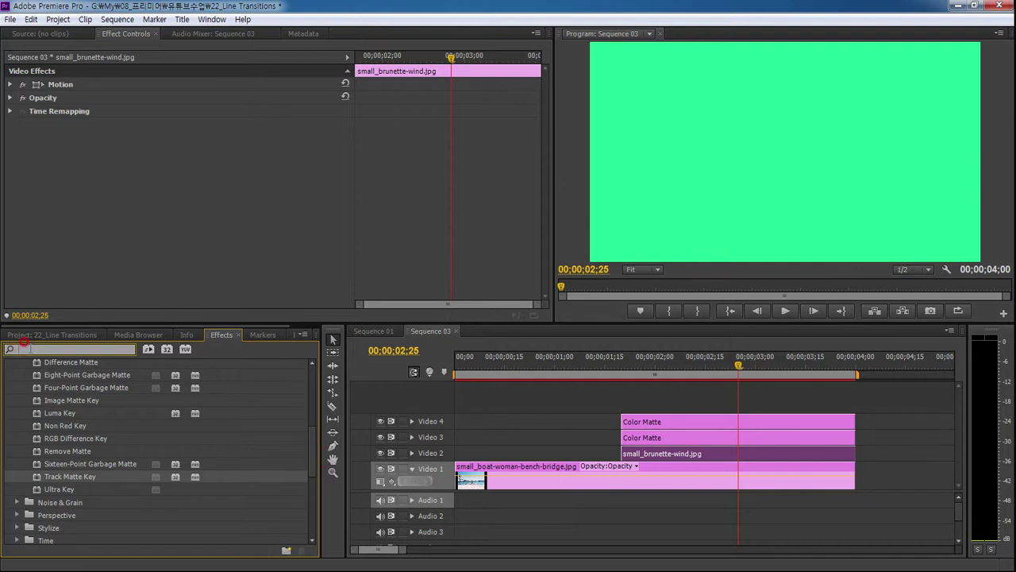
text(track)
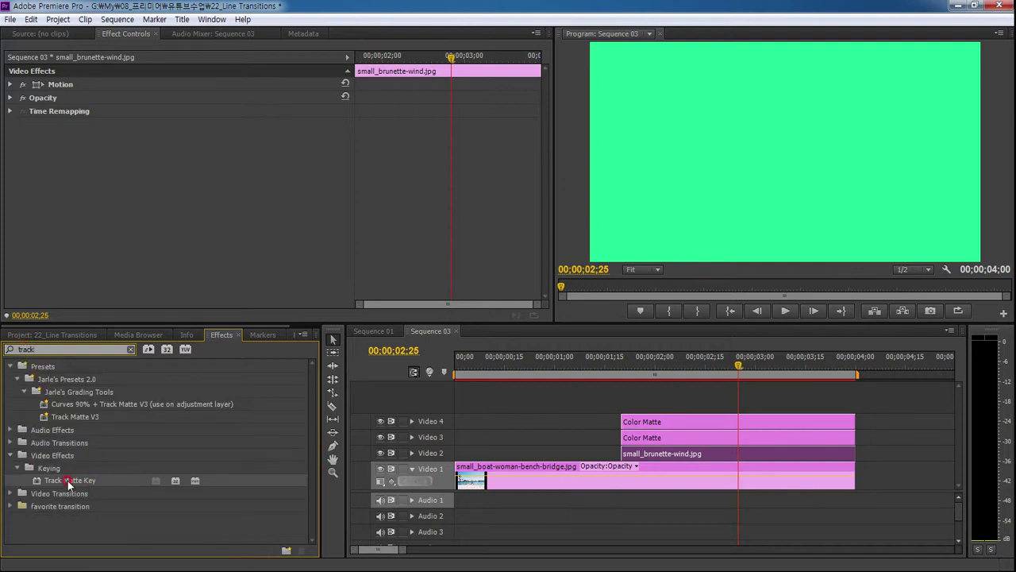
drag(68, 483, 705, 459)
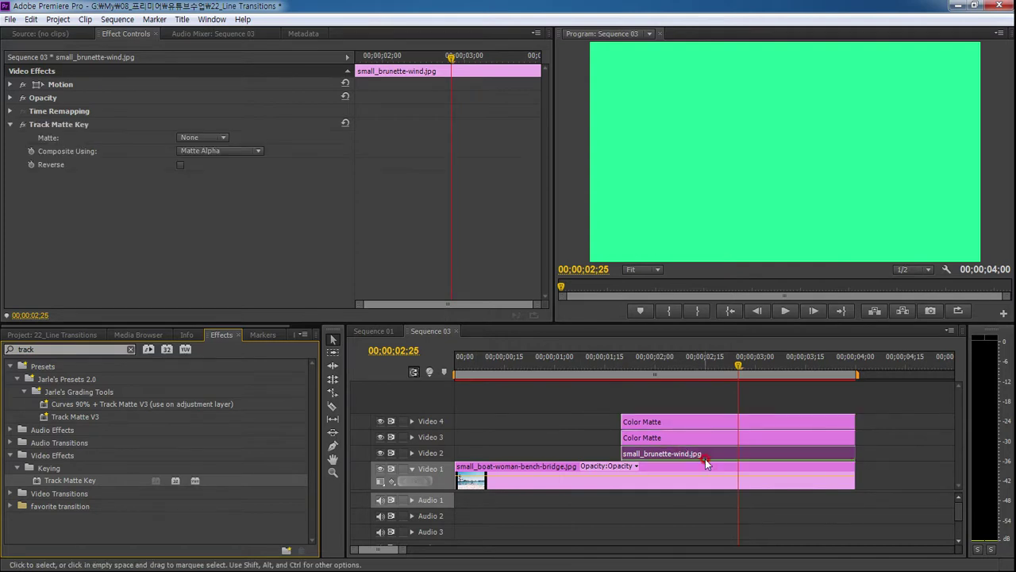
click(204, 137)
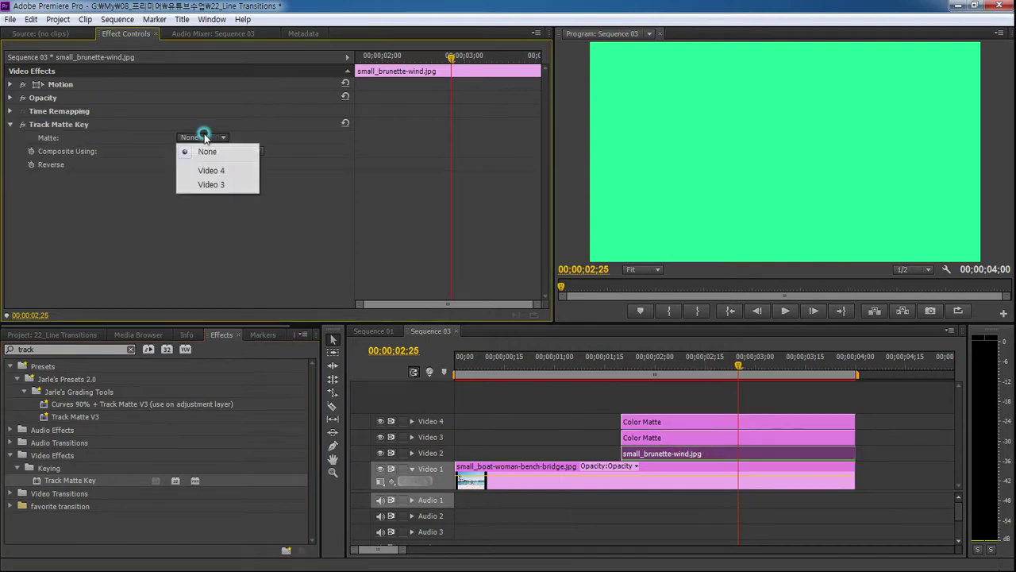
click(210, 184)
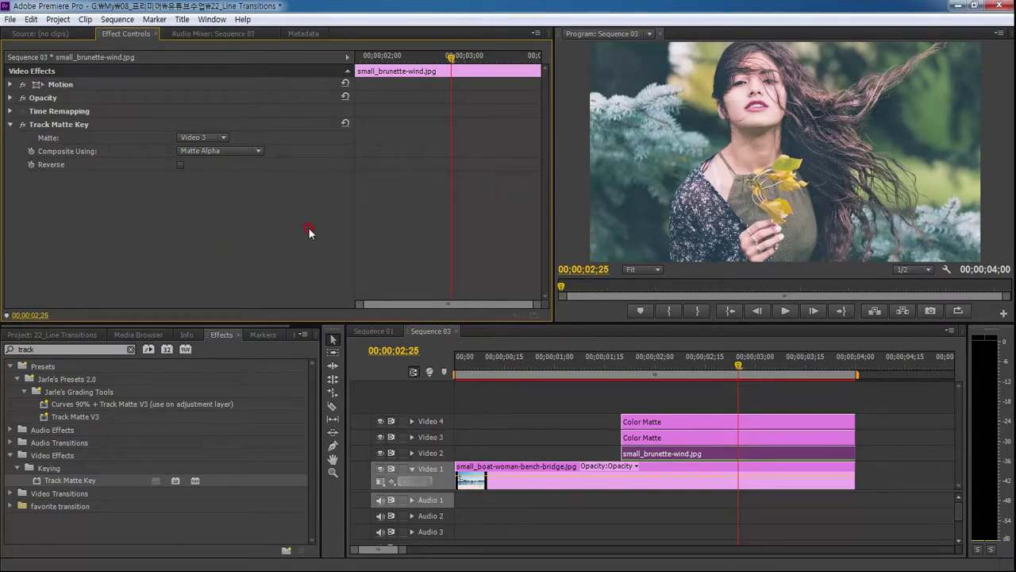
Play the sequence from the start and check the bridge photo on Video 1.
key(Home)
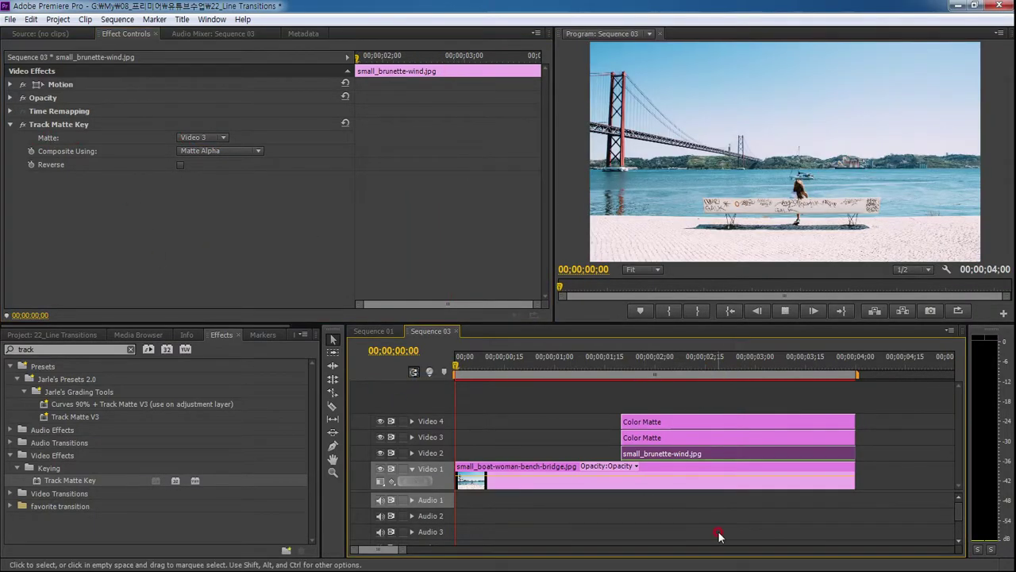
key(space)
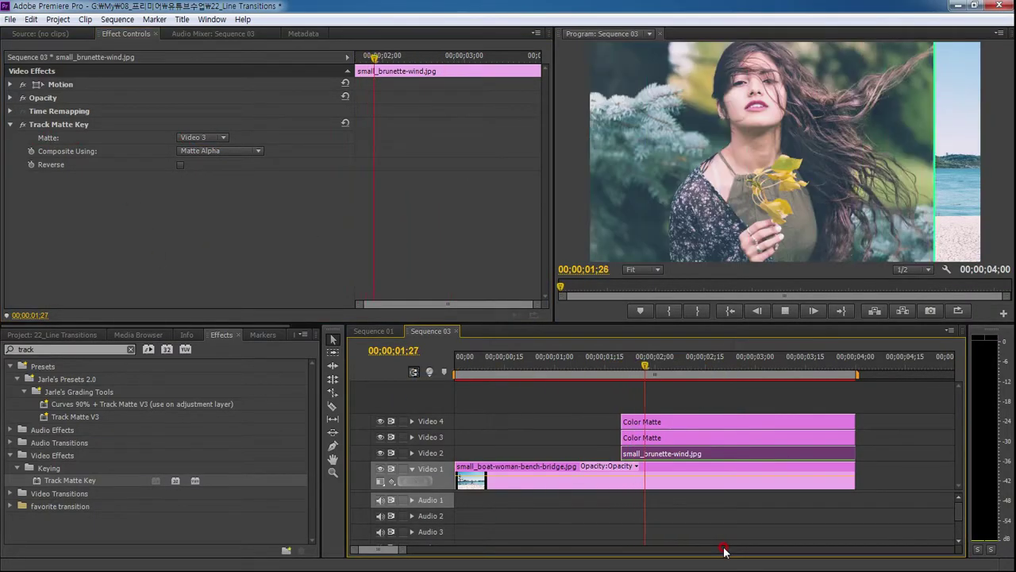
key(space)
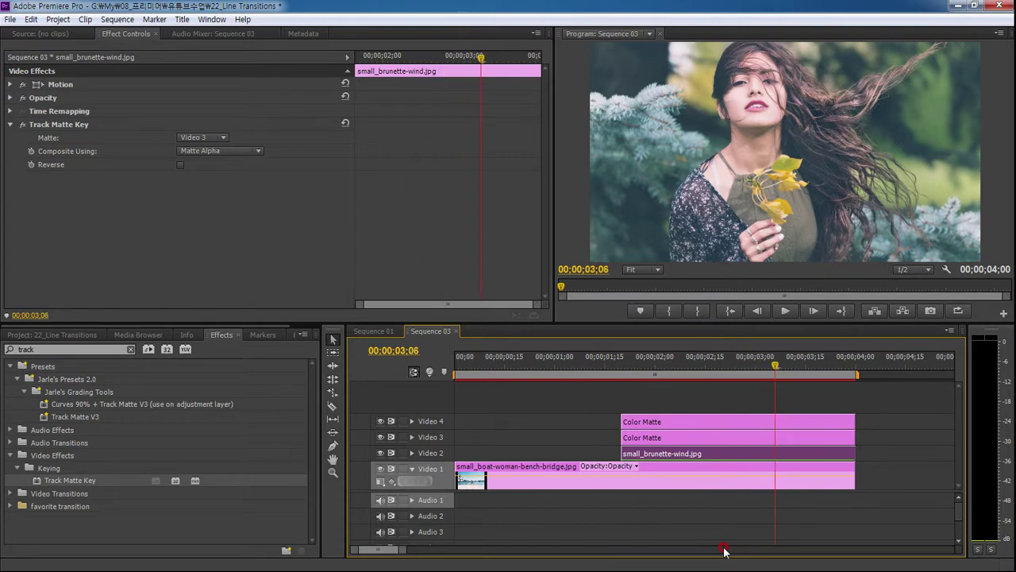
click(660, 478)
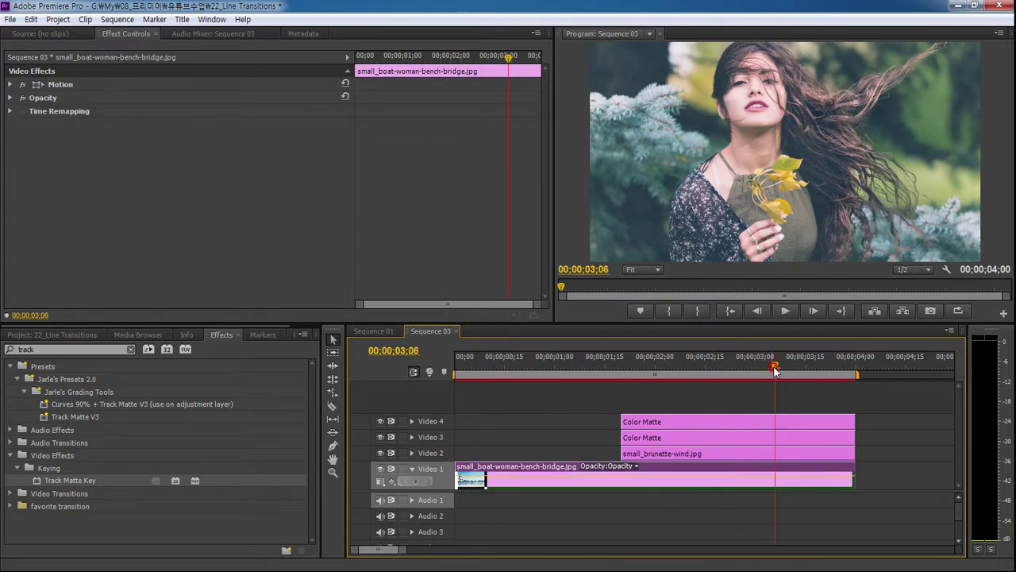
drag(776, 370, 577, 389)
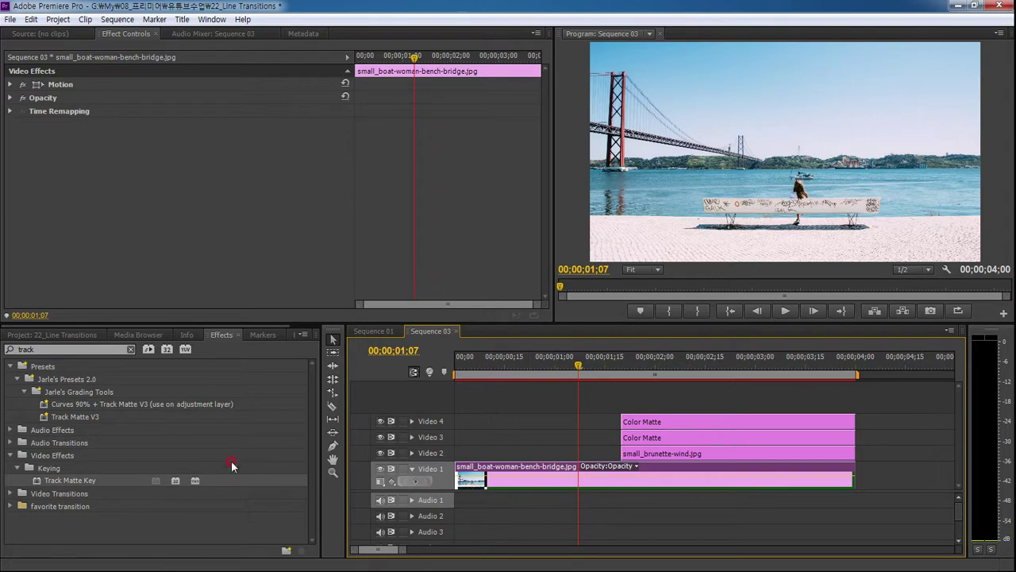
Replace the Video 2 clip with small_boat-woman-bench-bridge.jpg and select it at 00;00;02;07.
click(72, 334)
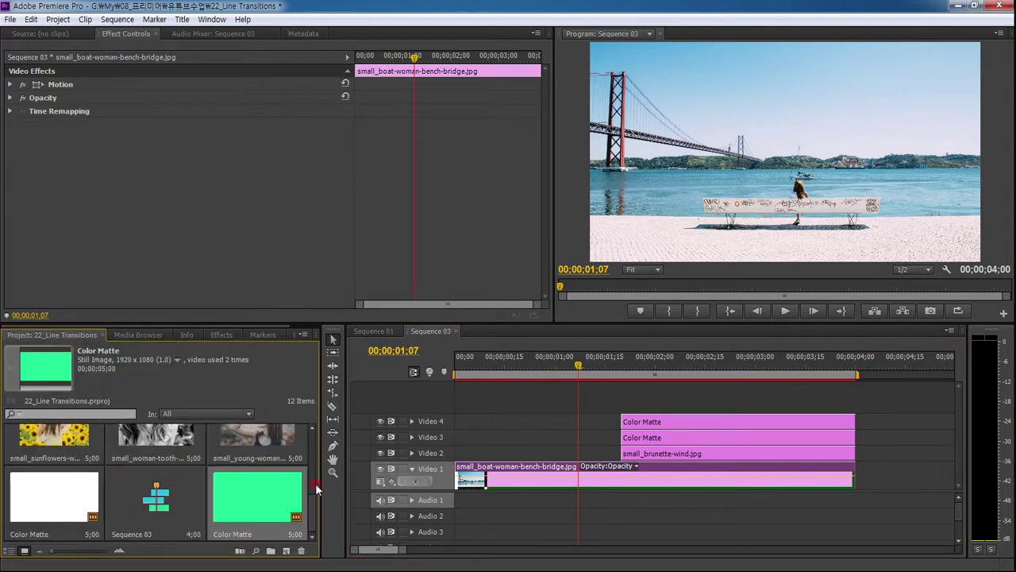
scroll(316, 484, up, 5)
click(157, 446)
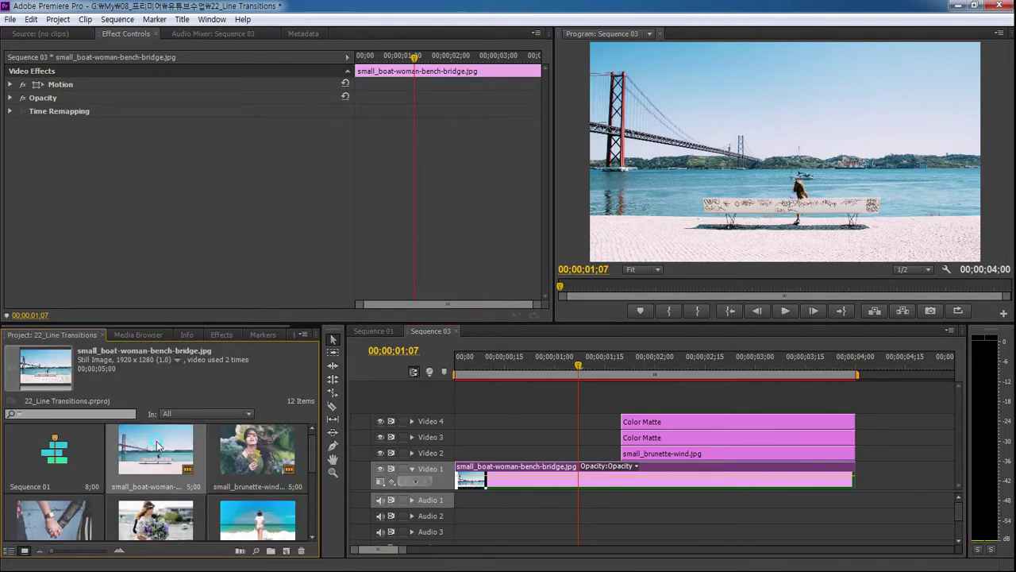
drag(154, 450, 639, 454)
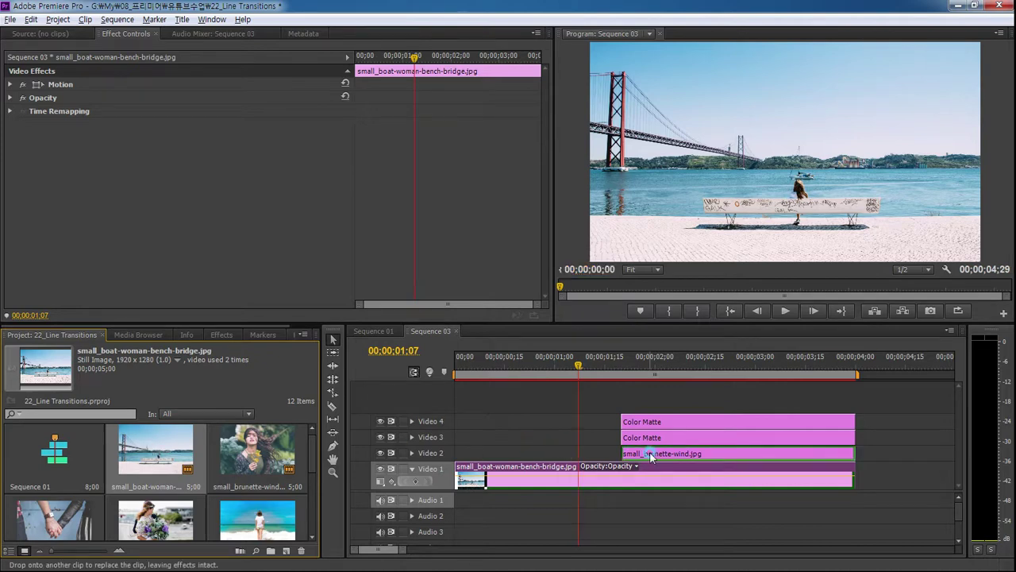
drag(653, 365, 678, 367)
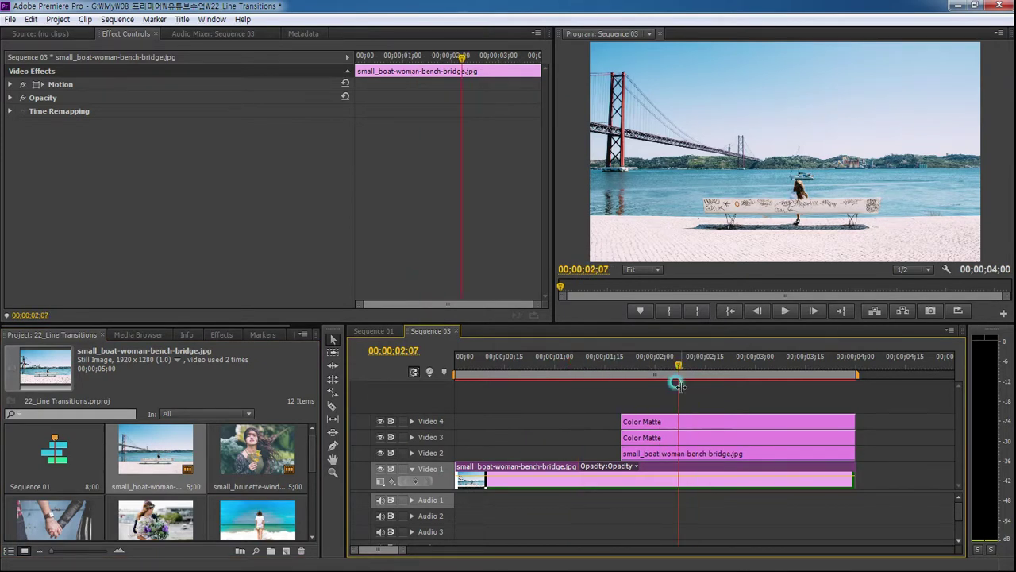
click(693, 457)
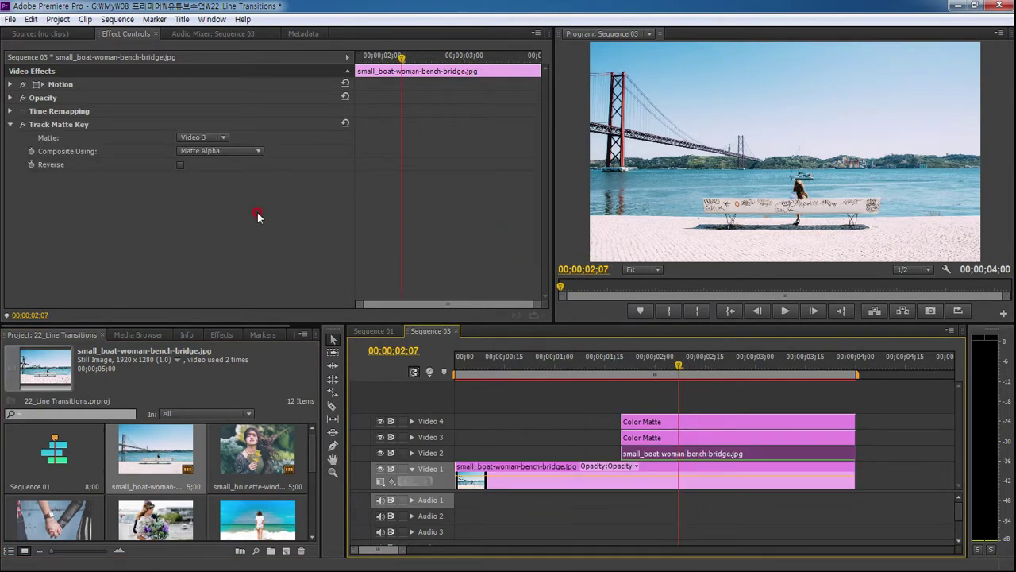
Clear the effects search, save the project, and expand Presets > Cinema Style FX.
click(221, 335)
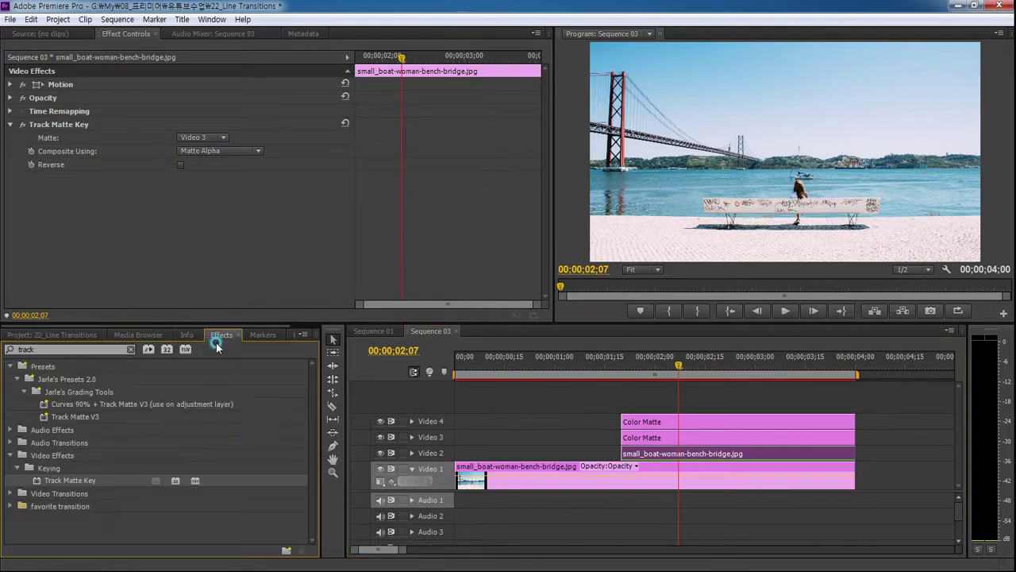
click(113, 347)
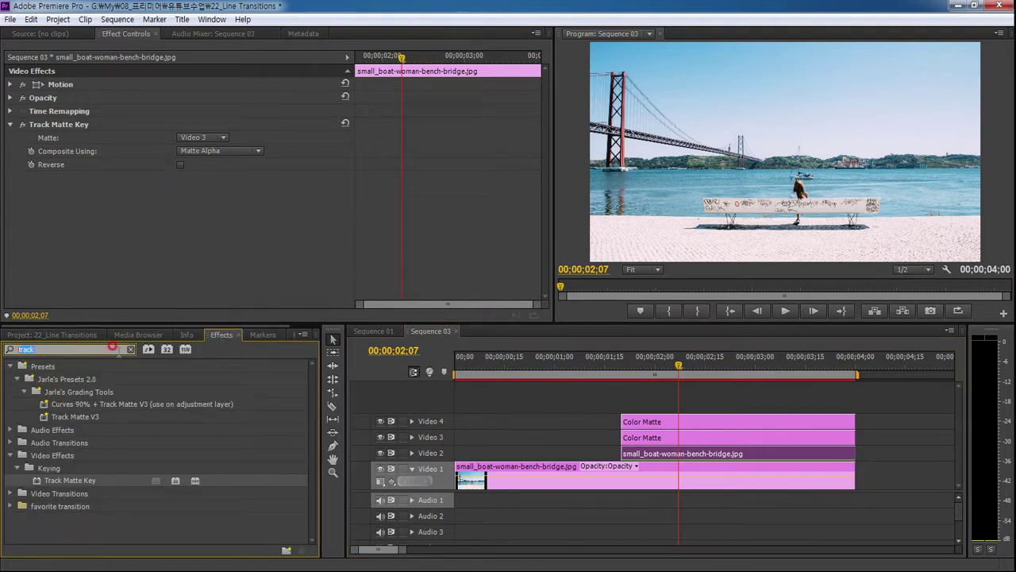
key(BackSpace)
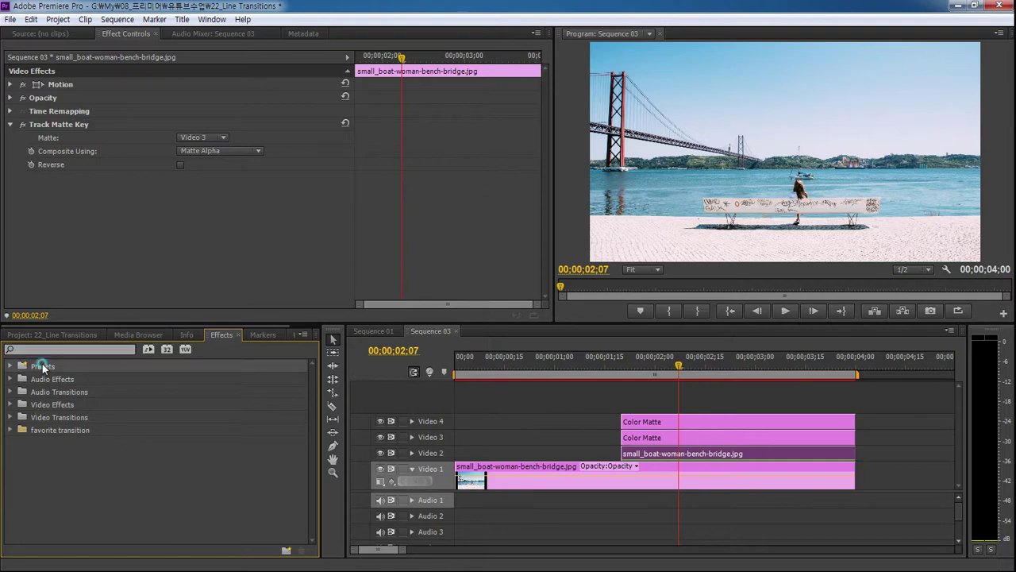
click(42, 365)
key(ctrl+s)
click(8, 367)
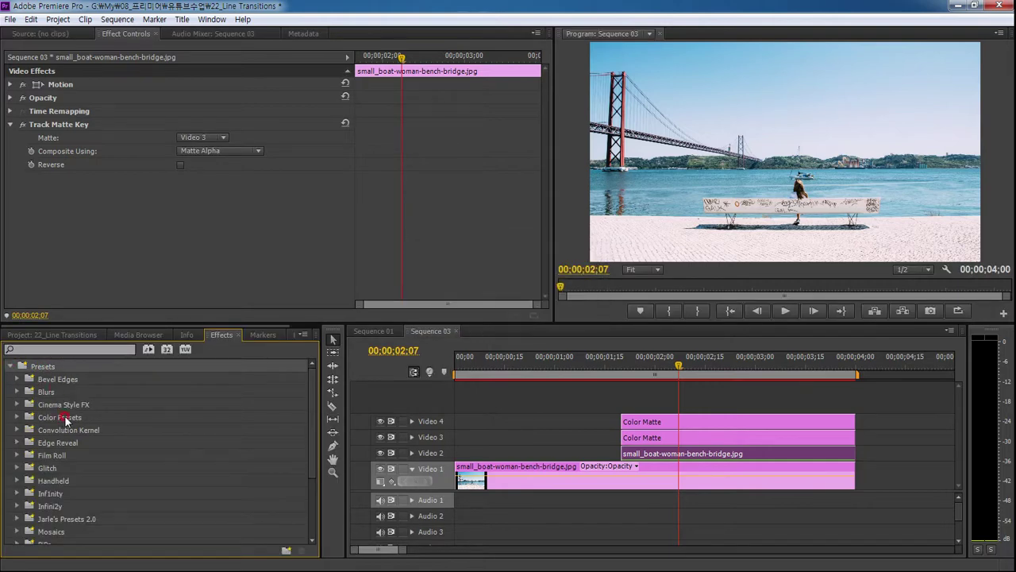
click(64, 405)
click(17, 404)
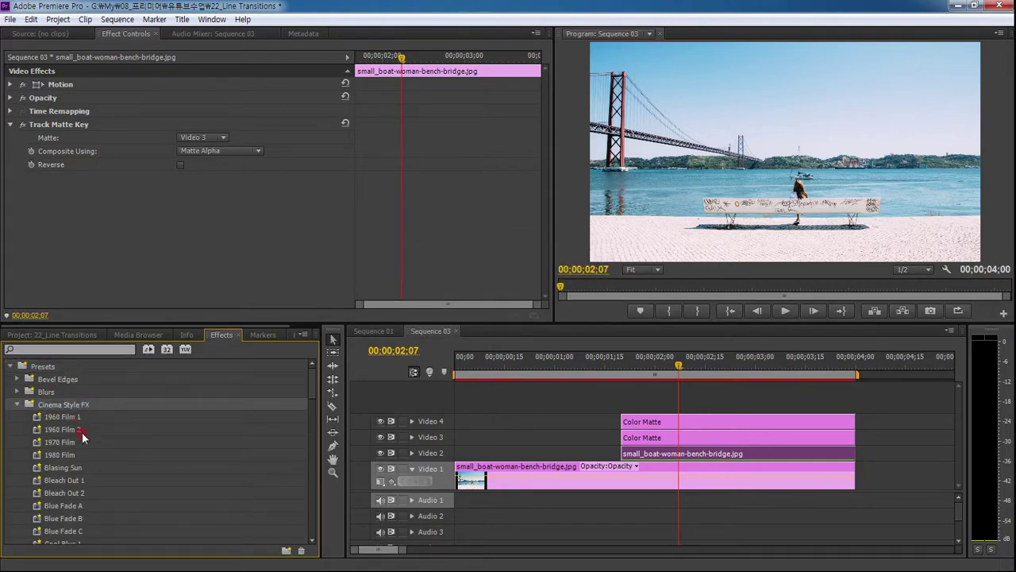
scroll(85, 501, down, 2)
scroll(91, 503, down, 2)
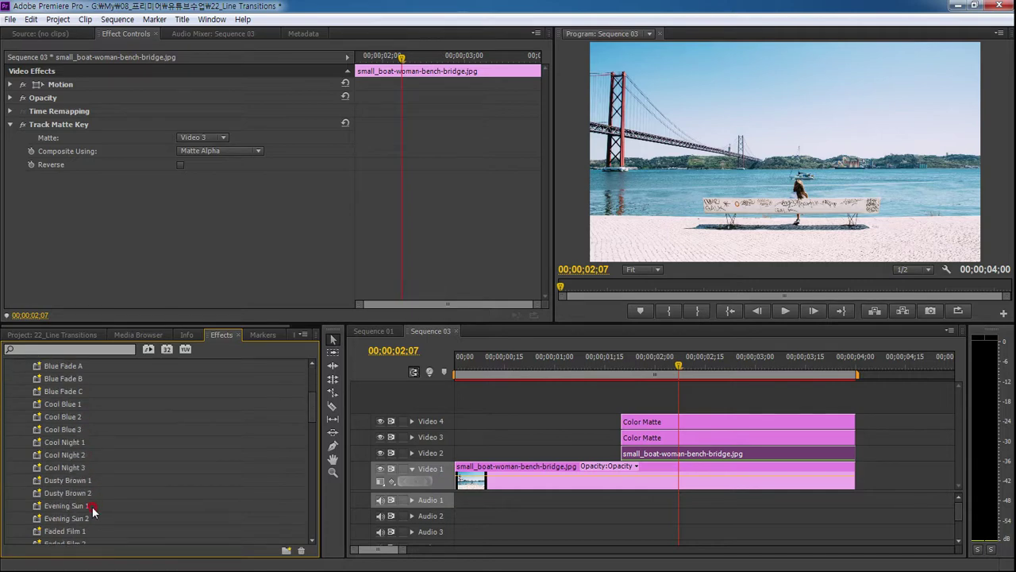
scroll(92, 505, down, 2)
scroll(94, 514, down, 2)
scroll(93, 515, down, 3)
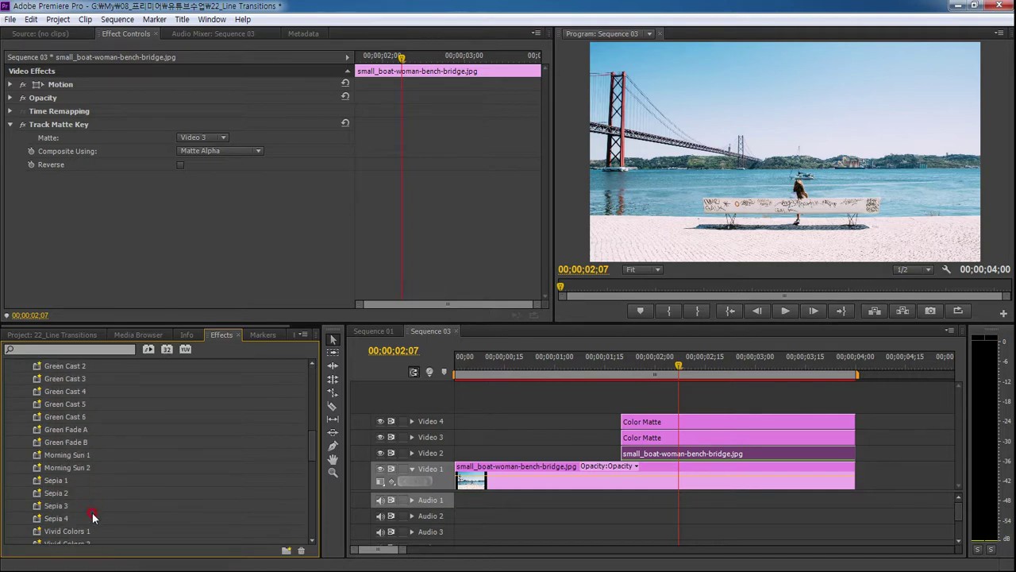
scroll(92, 516, down, 1)
scroll(90, 517, down, 2)
scroll(90, 517, down, 1)
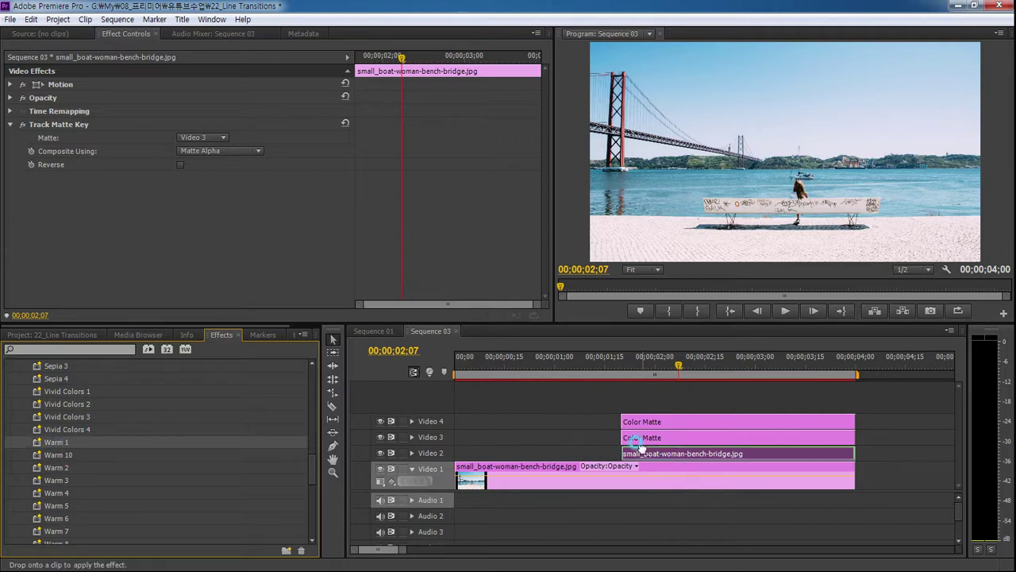
Try Warm 1 on the Video 2 clip, undo it, and apply Vivid Colors 1 instead.
drag(62, 445, 645, 457)
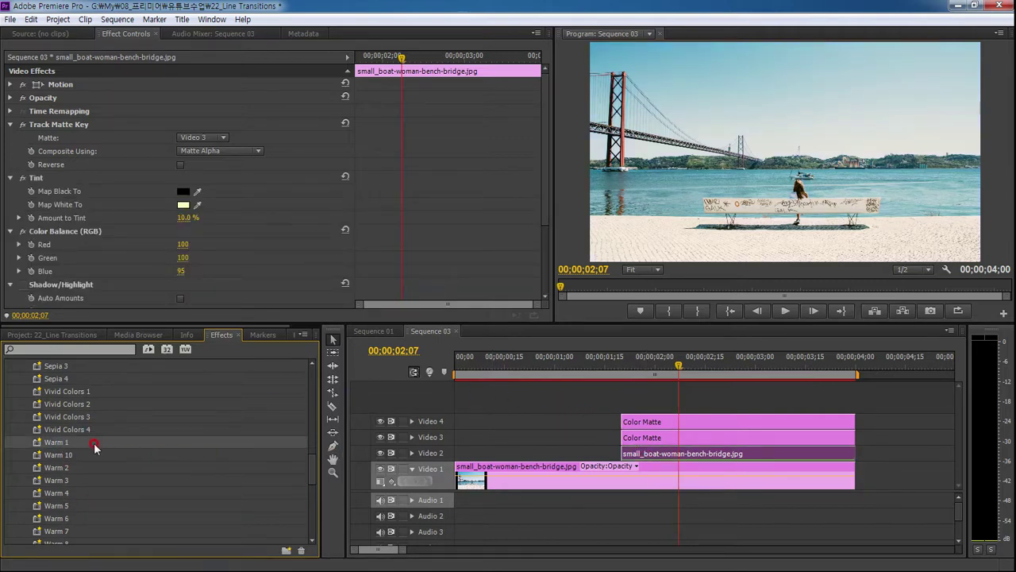
key(ctrl+z)
scroll(69, 475, down, 3)
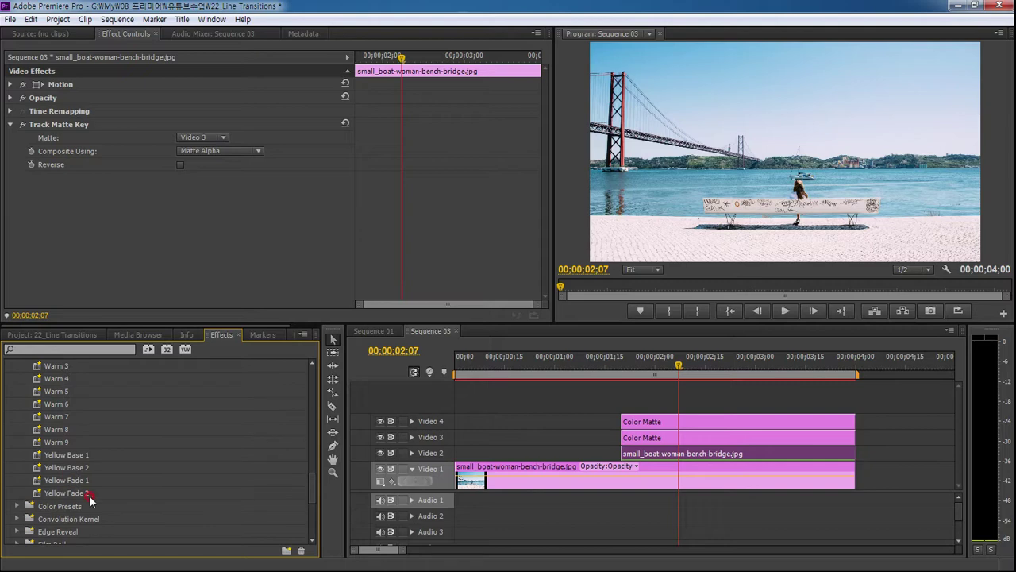
scroll(88, 492, up, 2)
scroll(75, 469, up, 2)
scroll(80, 452, up, 1)
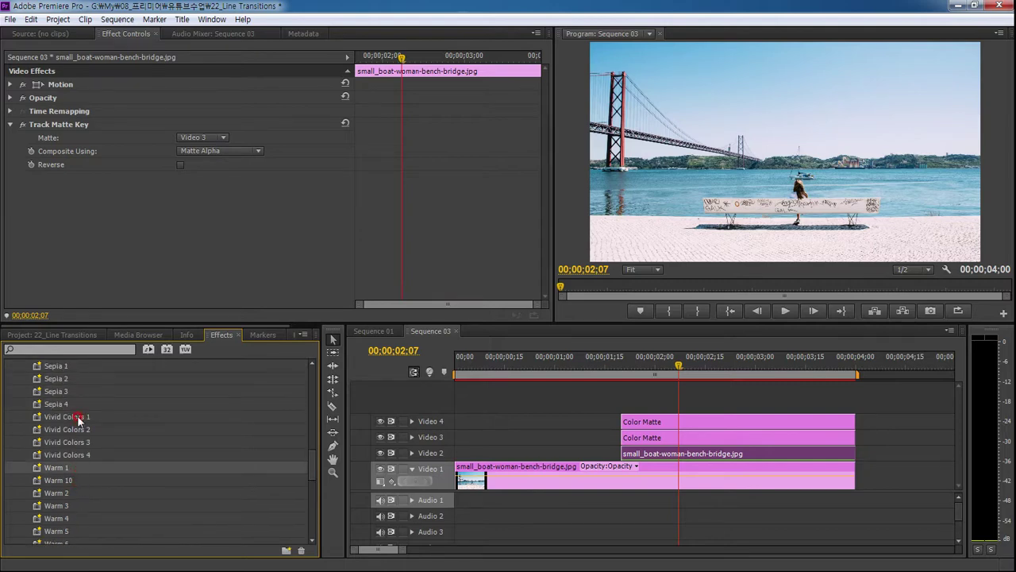
drag(78, 420, 642, 456)
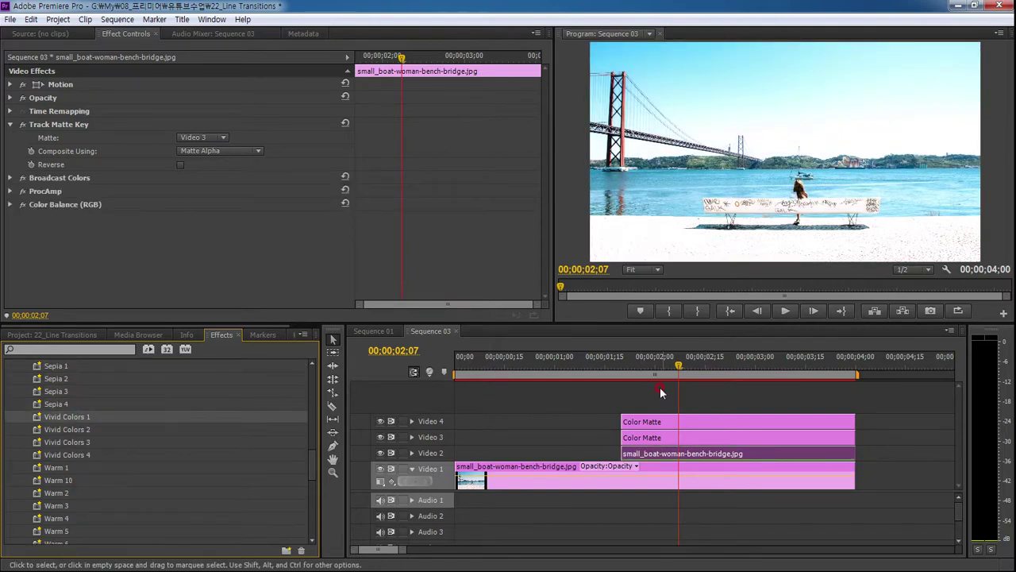
Play the bridge-photo line wipe from the sequence start to preview it.
drag(678, 366, 456, 367)
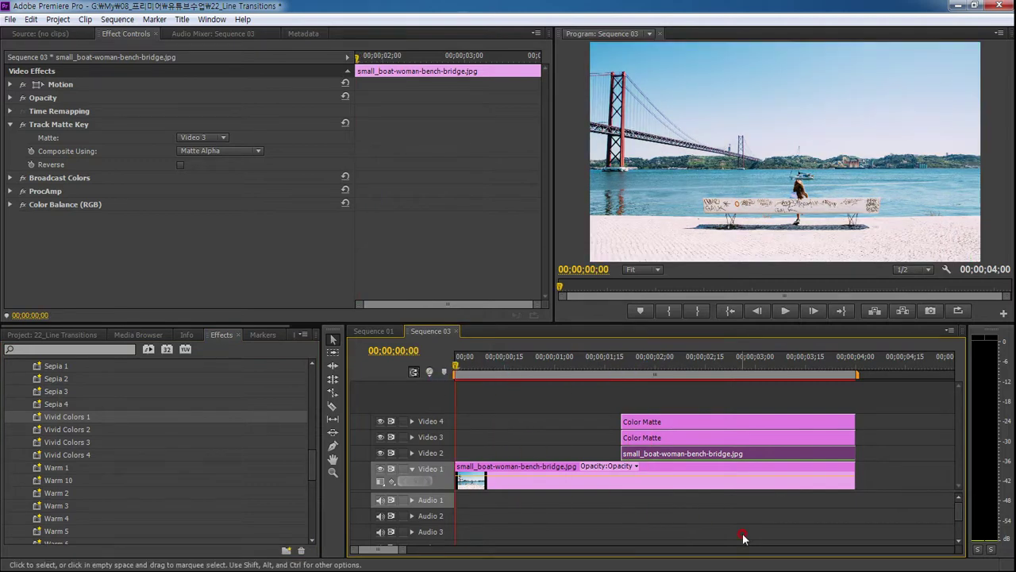
key(space)
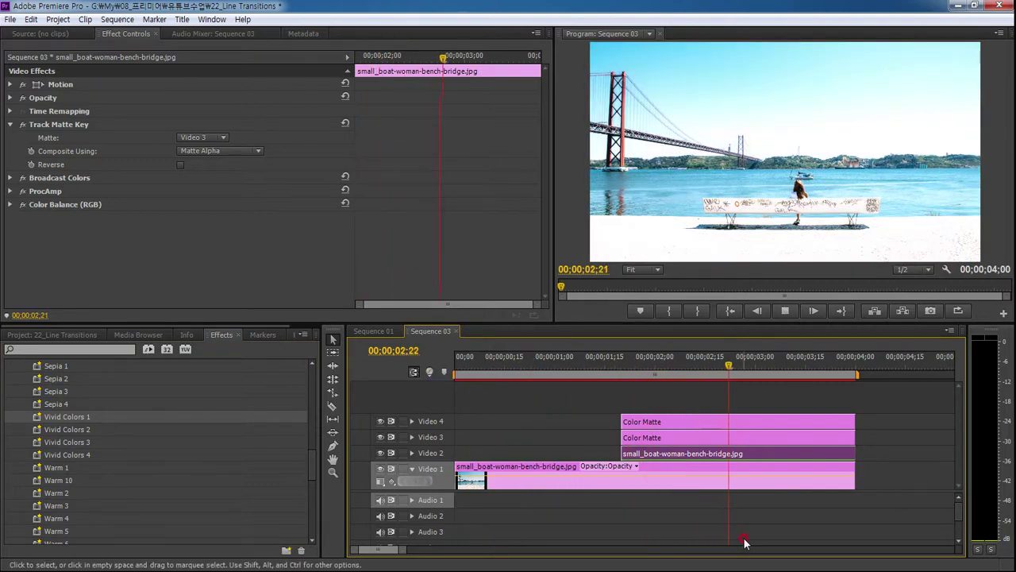
key(space)
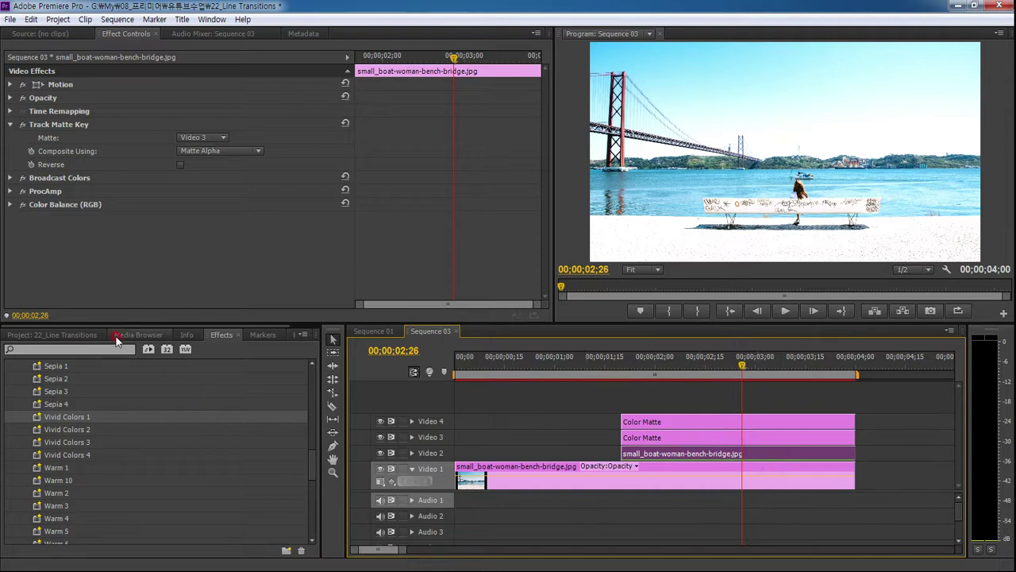
Enlarge the program preview, zoom the timeline out, and open the Project panel's New Item list.
click(80, 334)
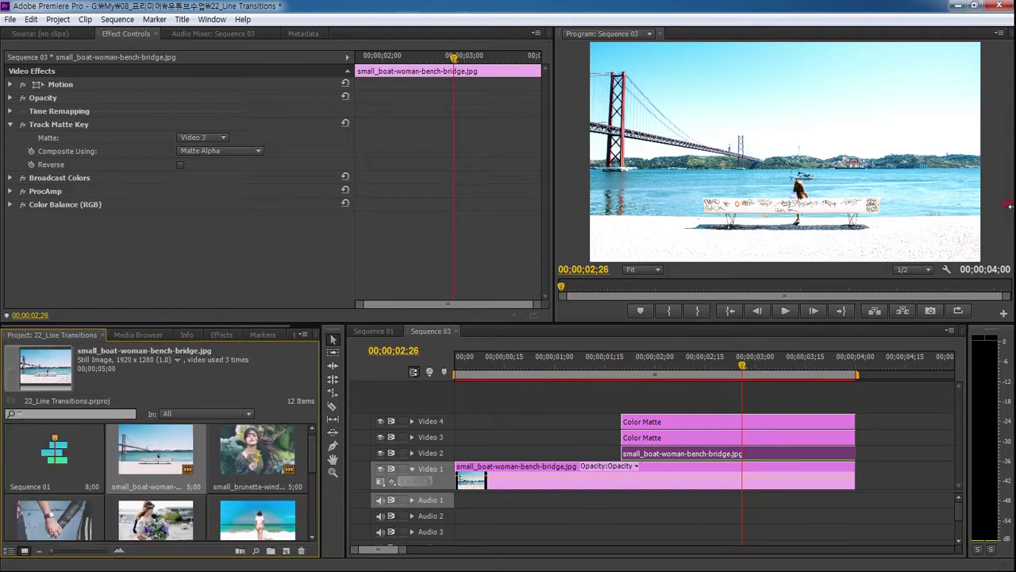
drag(554, 286, 445, 286)
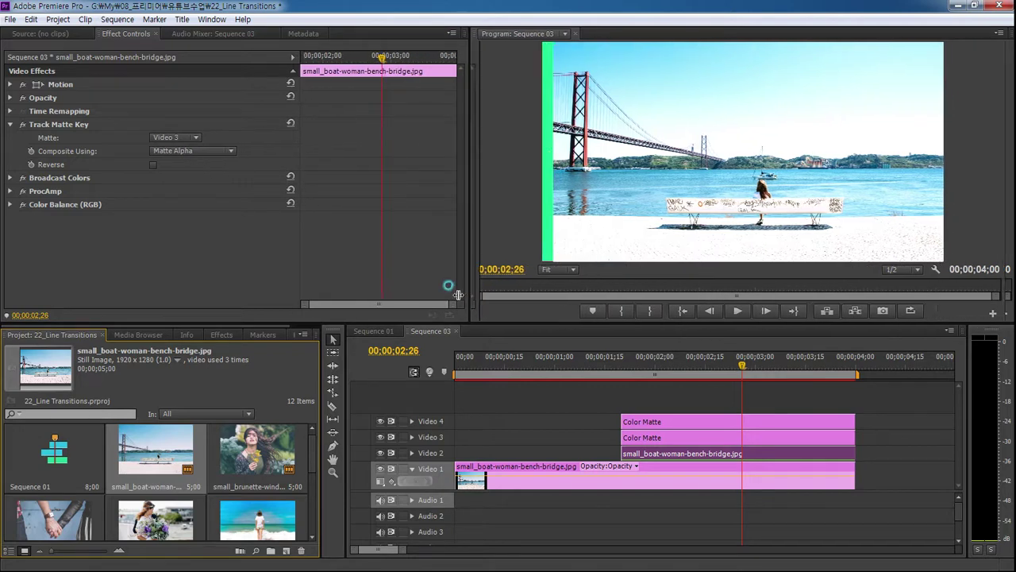
click(886, 489)
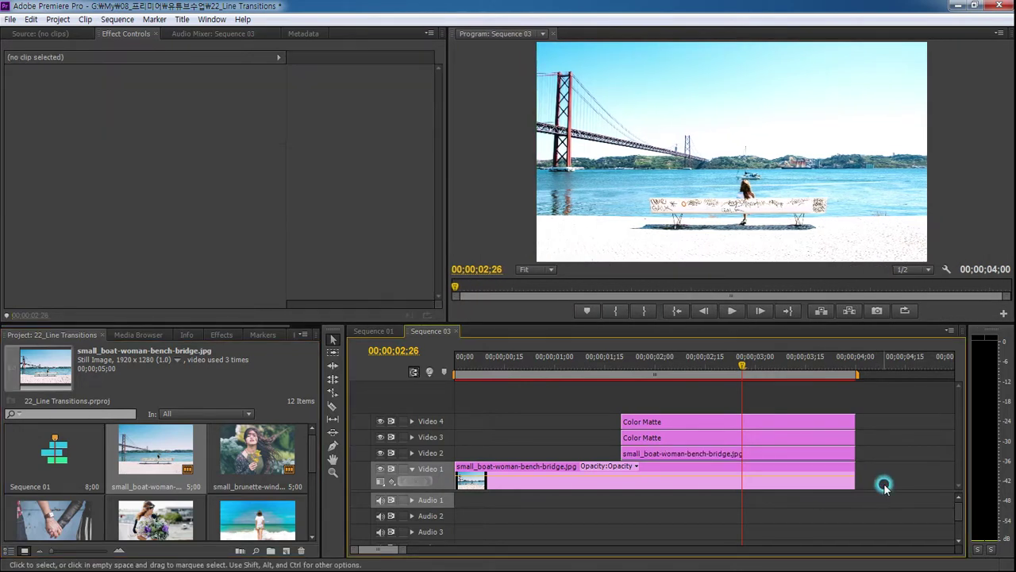
key(minus)
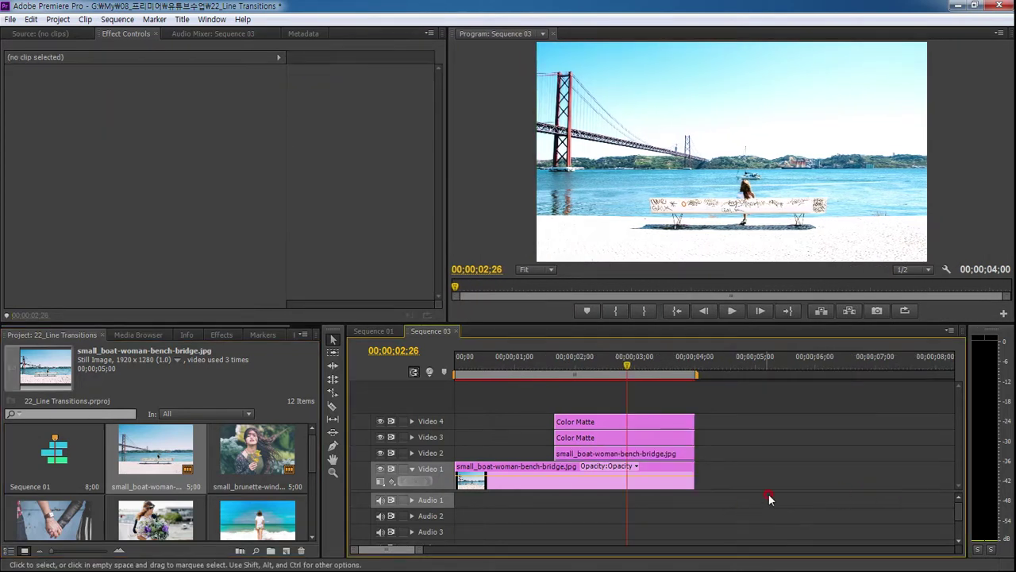
click(658, 457)
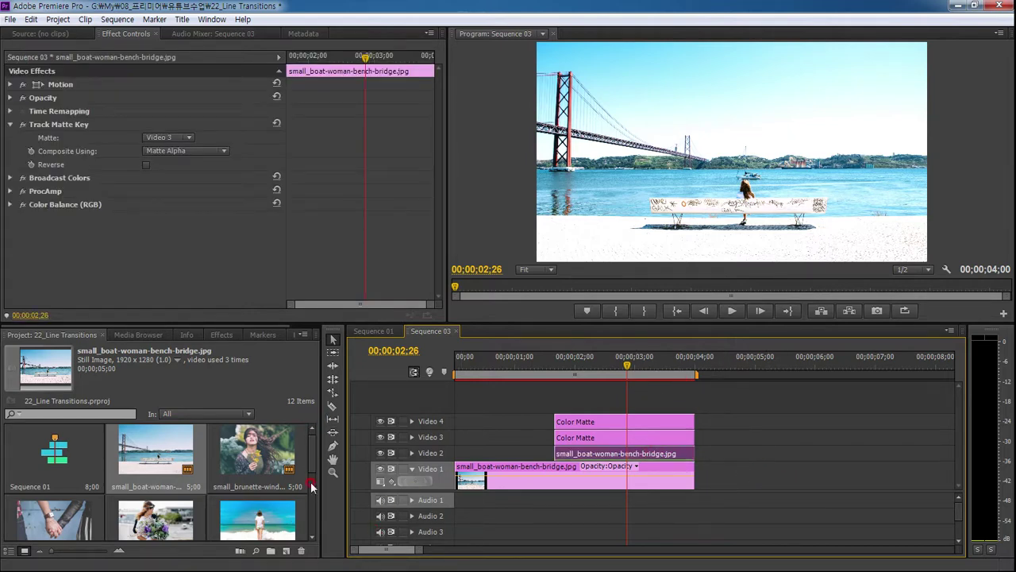
click(286, 550)
Create Sequence 04 and place the brunette-wind photo on its Video 1 track.
click(336, 411)
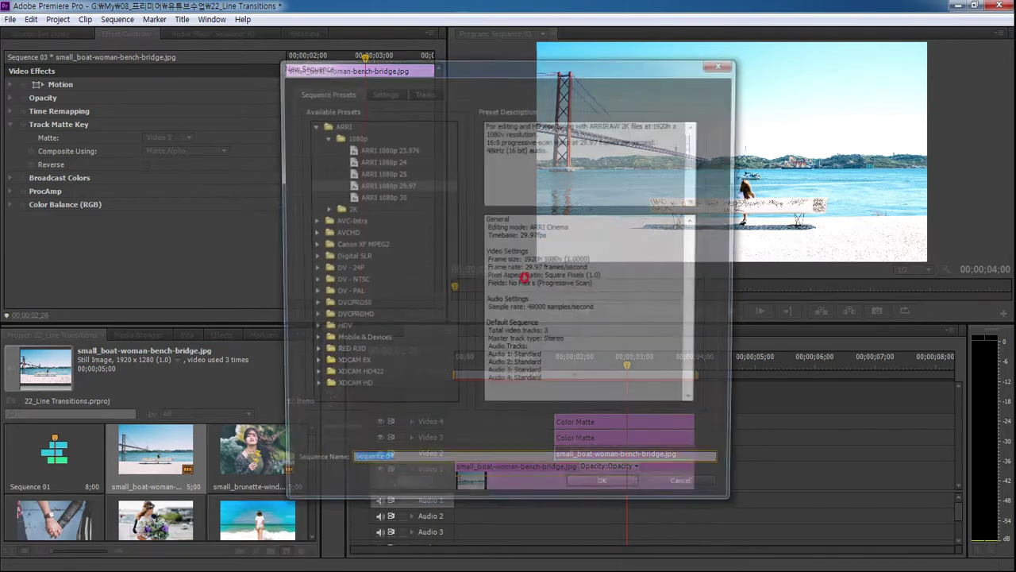
click(619, 497)
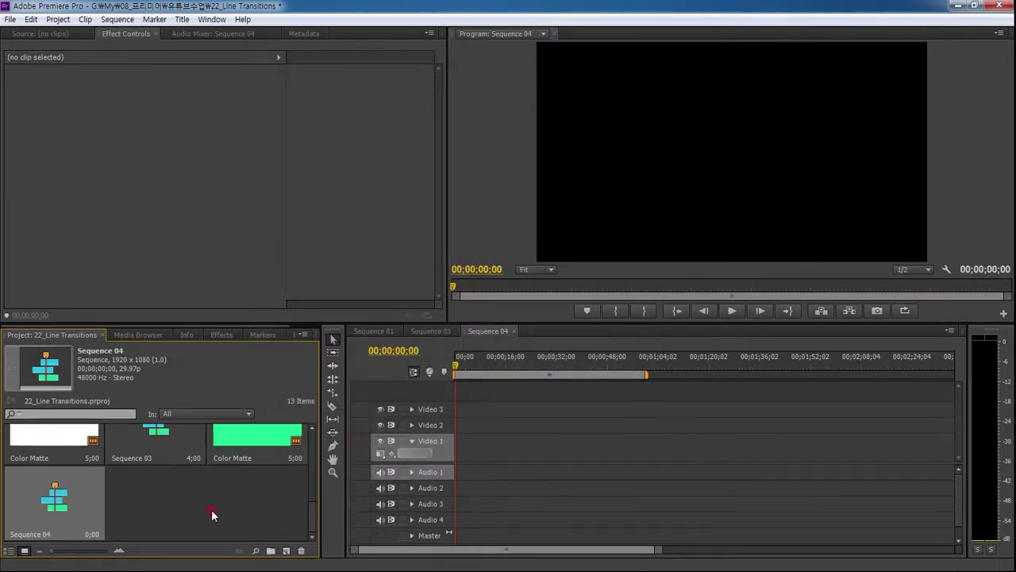
mouse_move(313, 495)
mouse_down()
mouse_move(312, 516)
mouse_move(309, 443)
mouse_move(521, 442)
mouse_up()
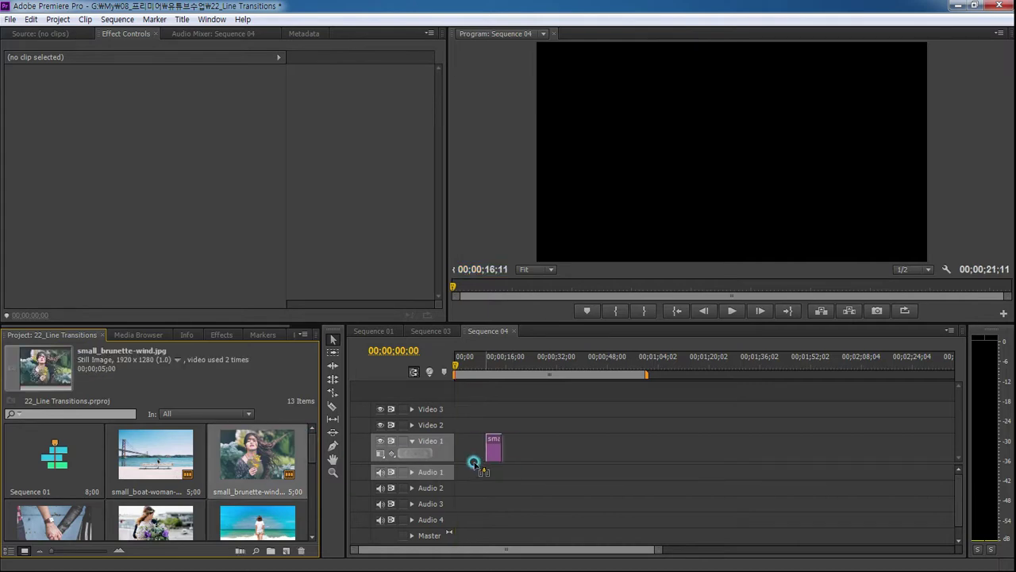
Set the brunette-wind clip's duration to 4 seconds (400) via Speed/Duration.
click(590, 457)
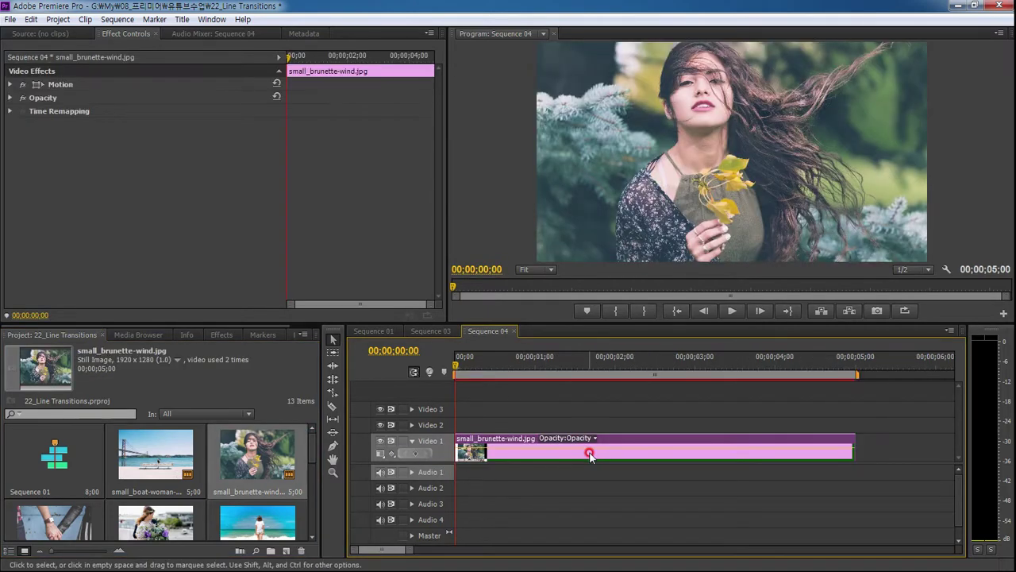
key(ctrl+r)
click(515, 271)
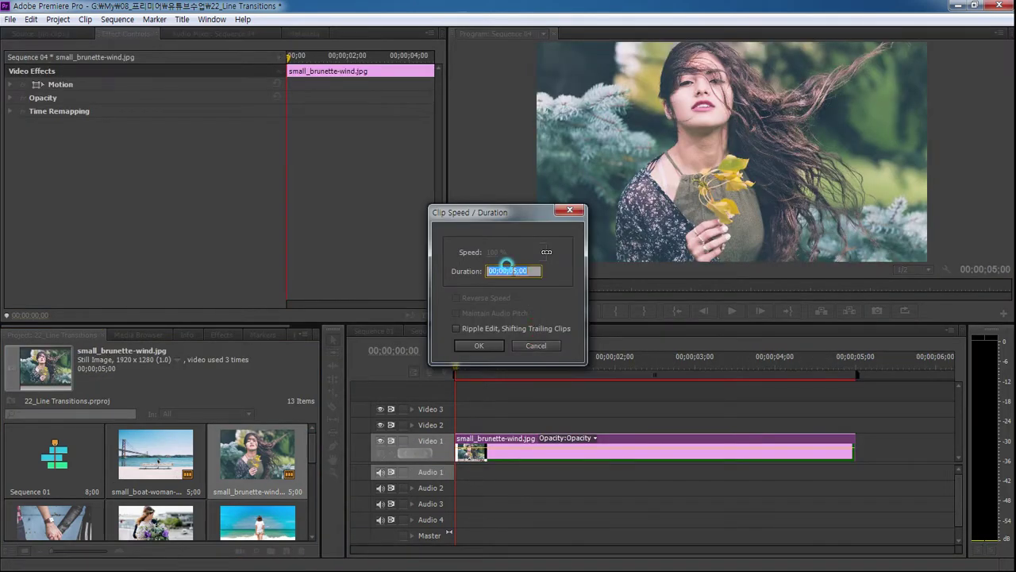
text(400)
key(Return)
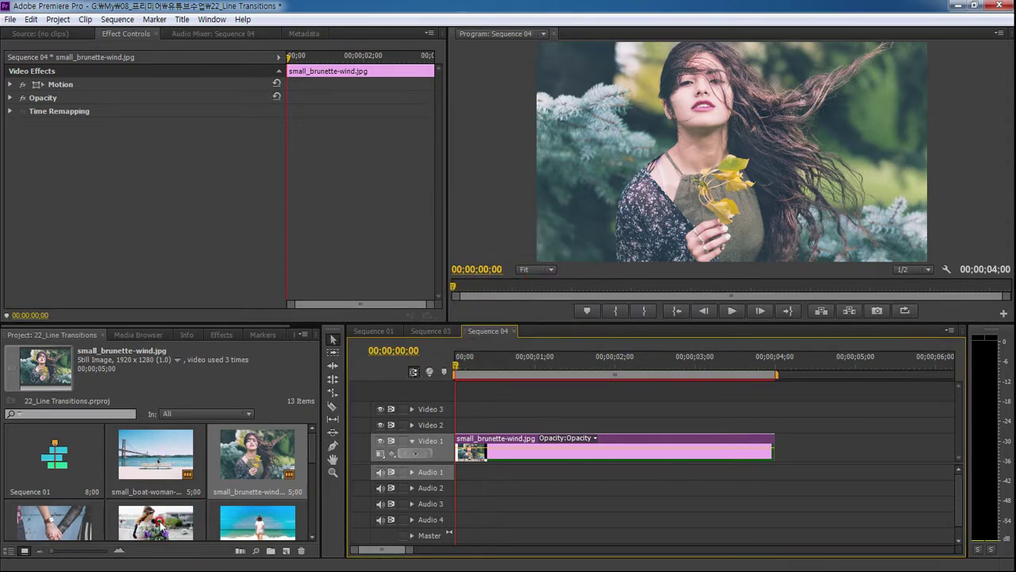
Place the couple-hands photo on Video 2, starting at 1;20 and trimmed to end at 4;00.
drag(81, 520, 551, 426)
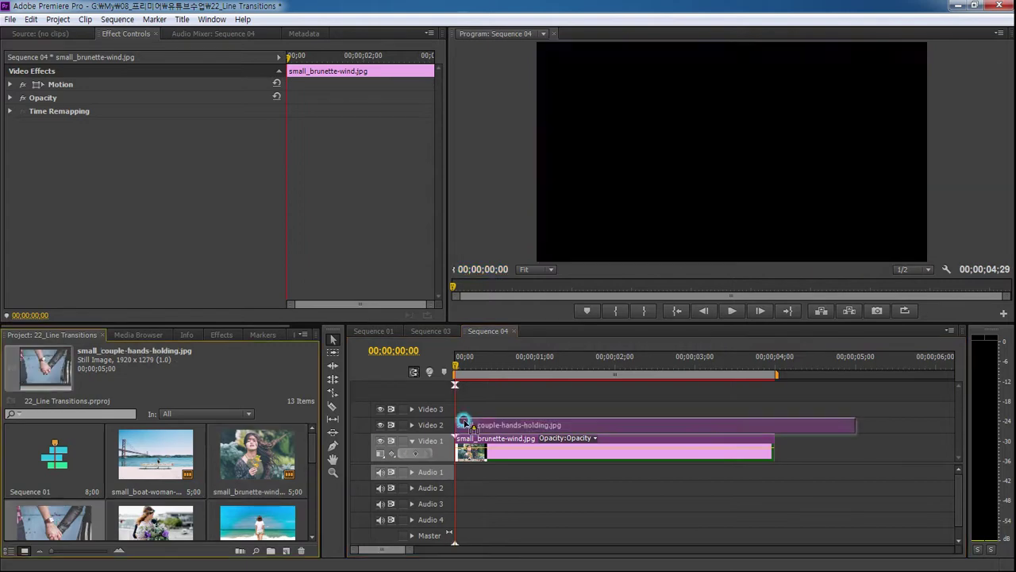
click(407, 350)
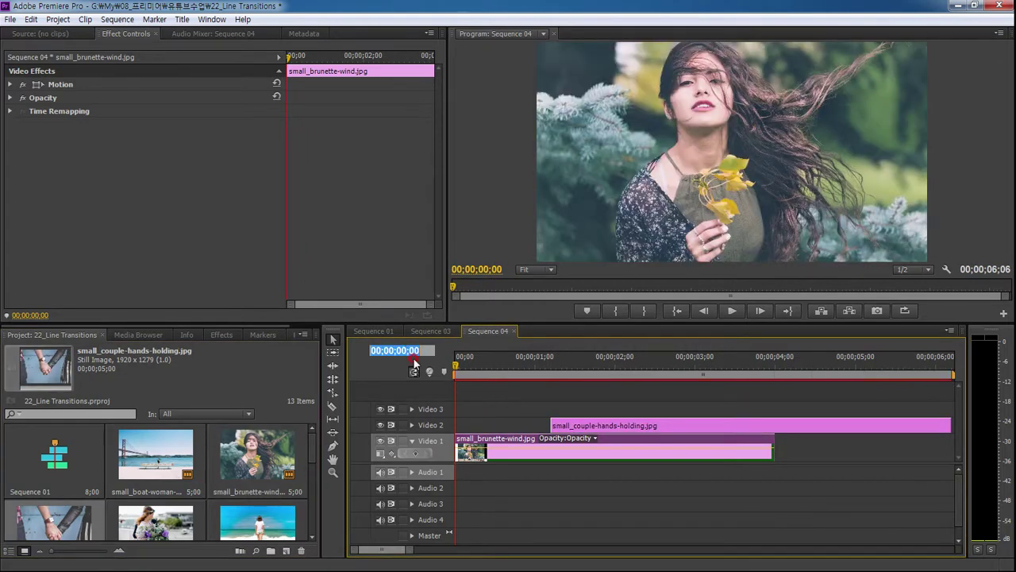
text(120)
key(Return)
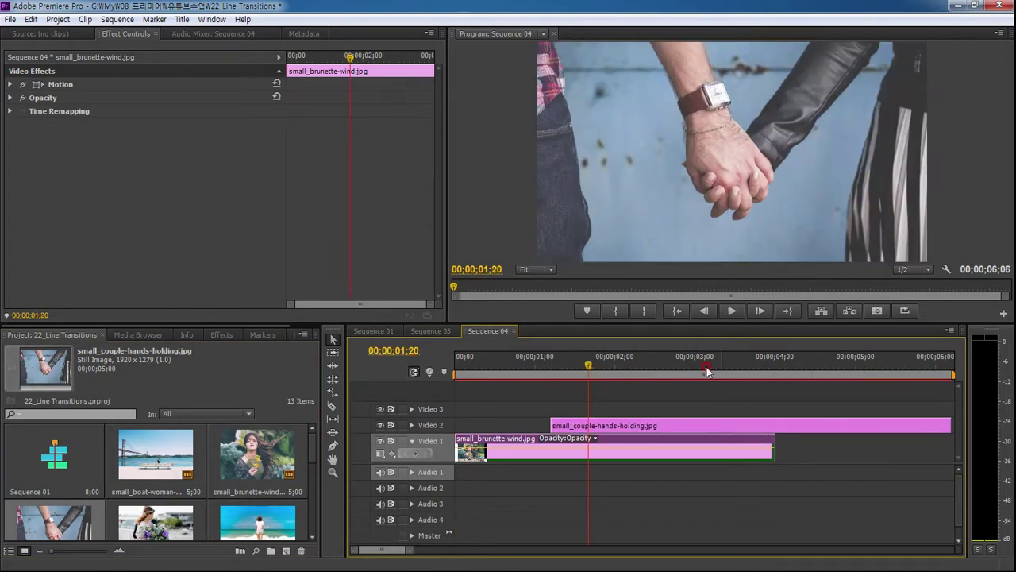
drag(593, 426, 634, 430)
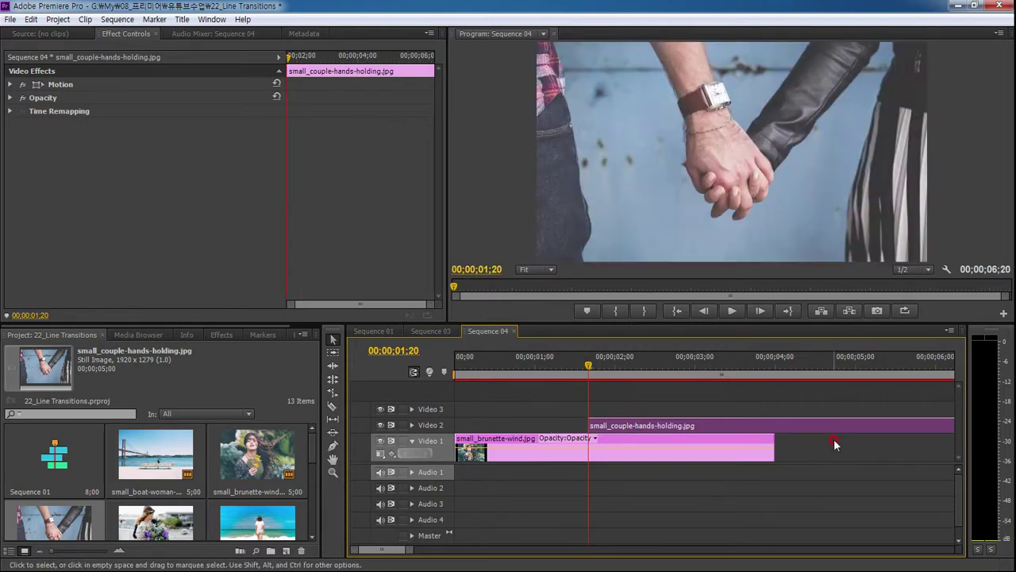
key(minus)
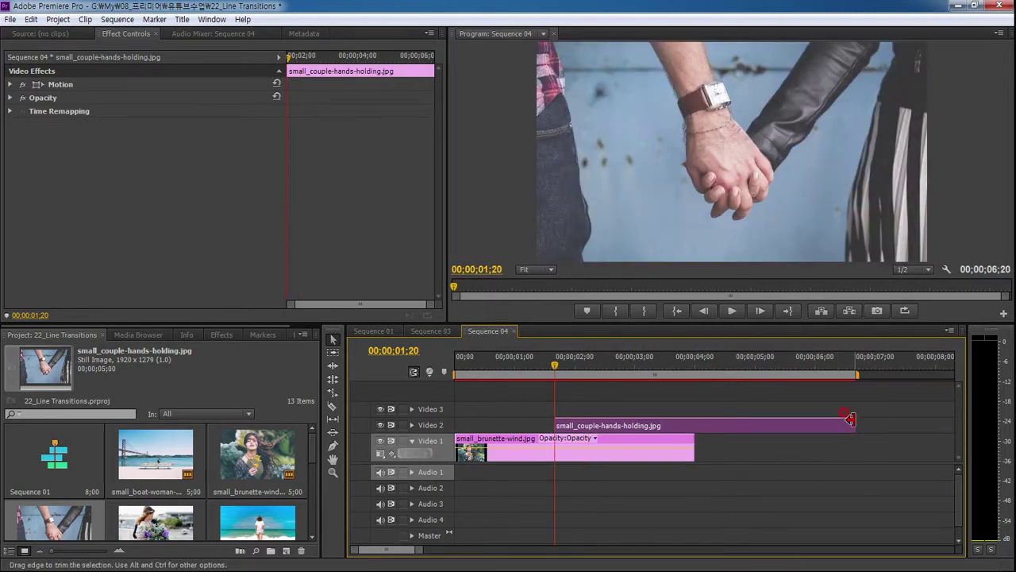
drag(854, 425, 694, 424)
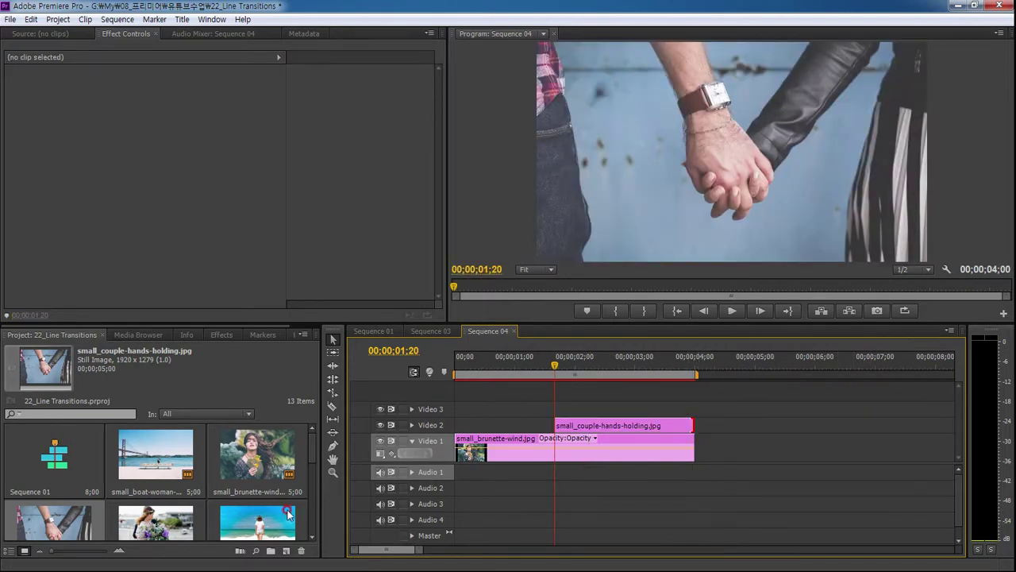
Add the green Color Matte on Video 3, trimmed to end at 4;00.
drag(312, 464, 315, 517)
drag(238, 468, 560, 410)
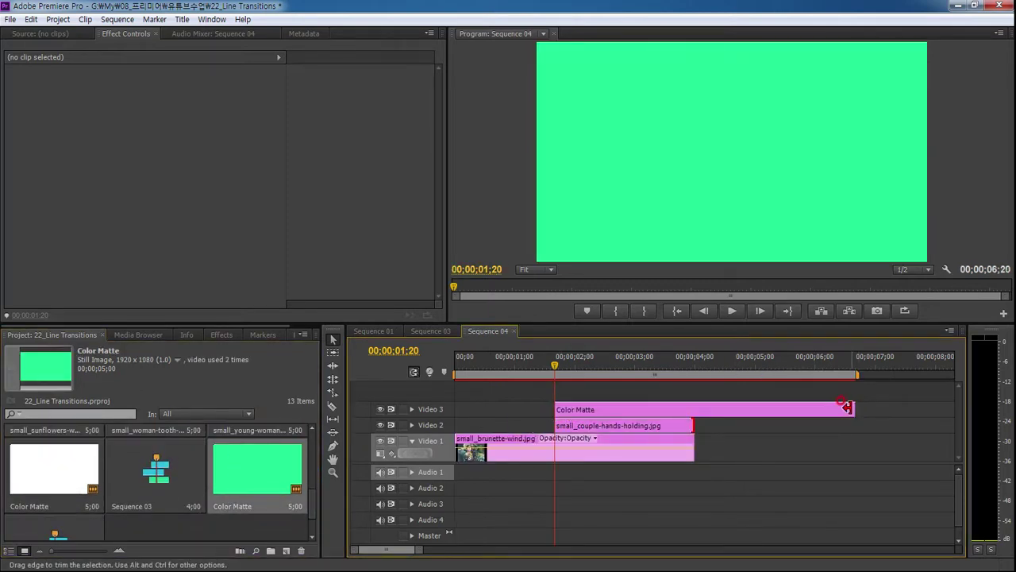
drag(854, 409, 688, 408)
key(=)
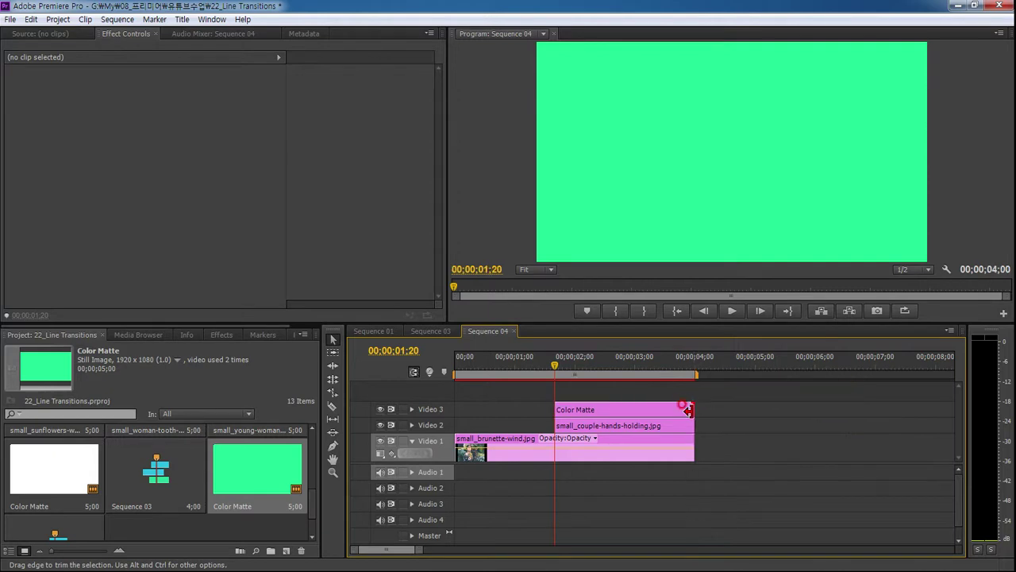
Add a Position keyframe at 2;05 on the colour matte, holding it at 960, 540.
click(684, 416)
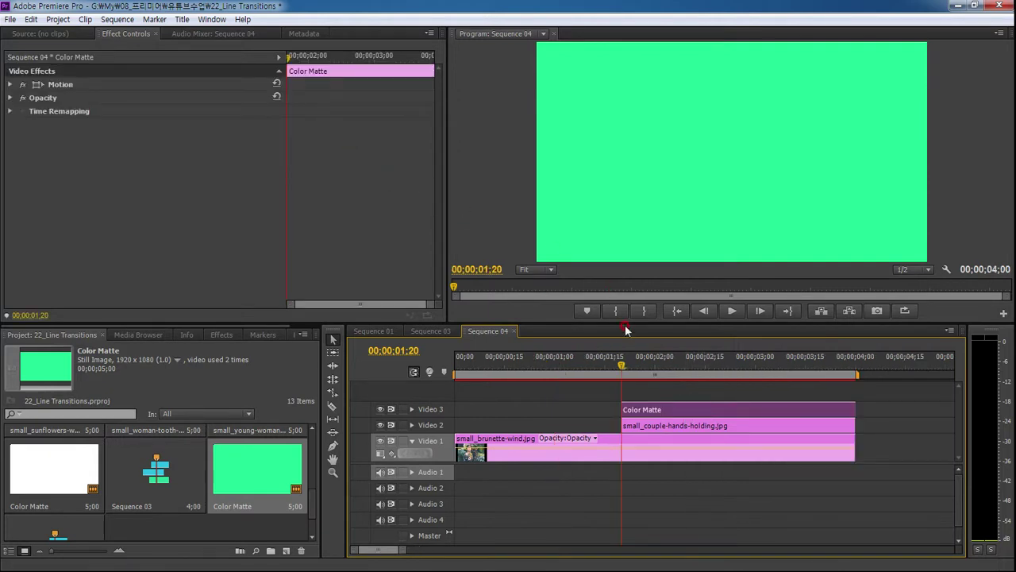
click(419, 350)
text(205)
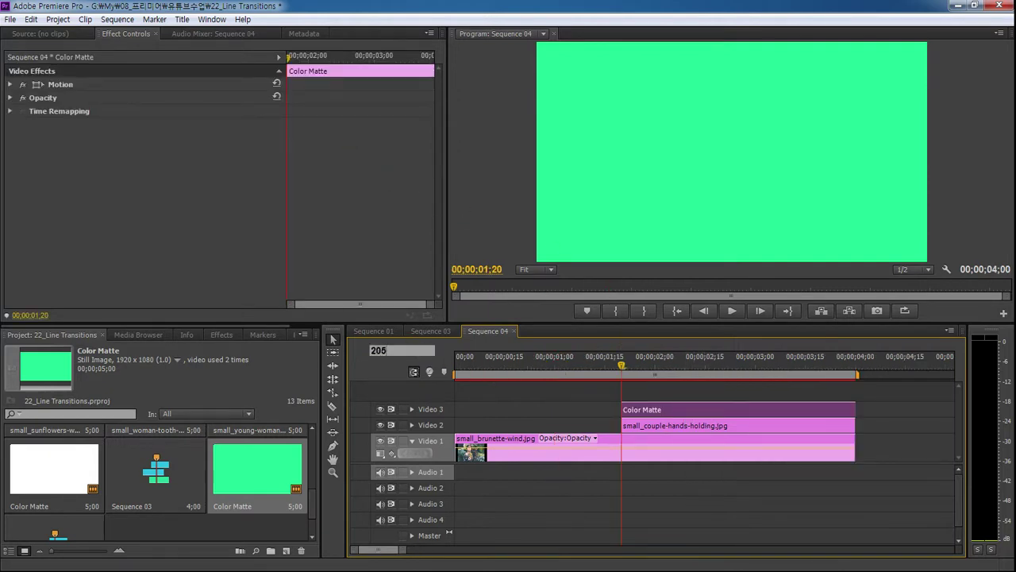
click(423, 391)
click(49, 86)
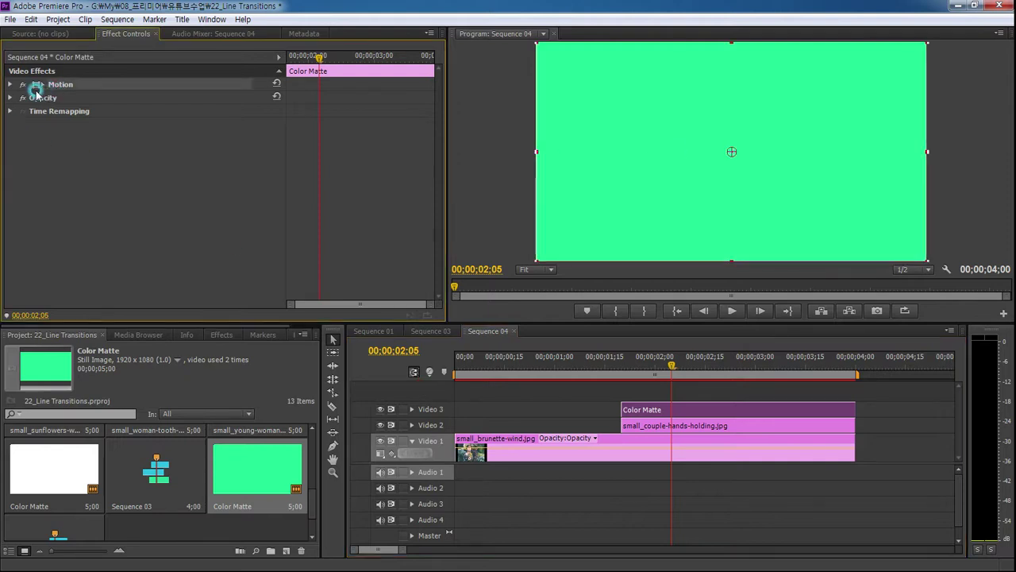
click(10, 84)
click(31, 98)
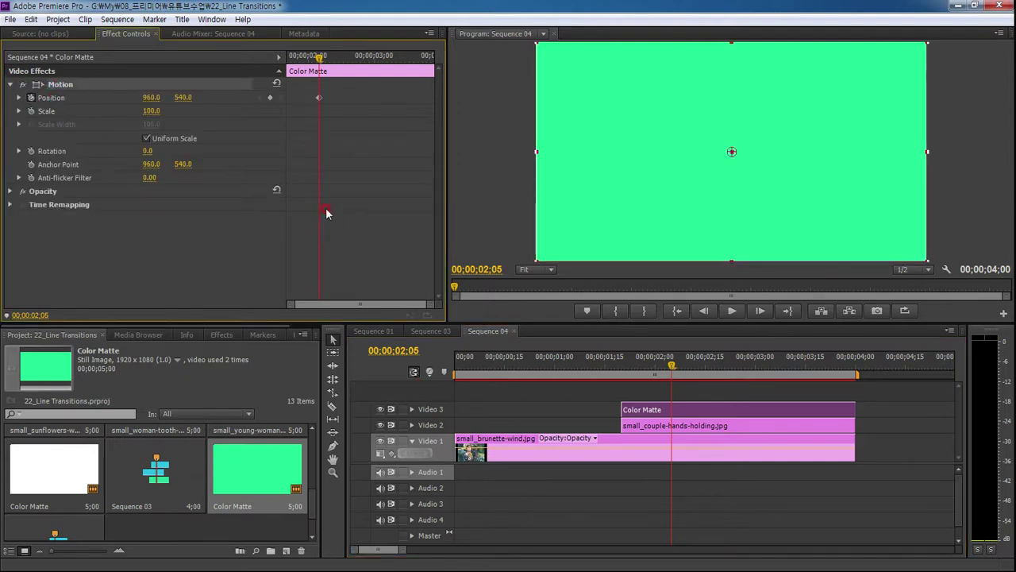
Return the playhead to 1;20, leaving the matte's position unchanged, and drag items in the lower panels.
drag(304, 74, 196, 74)
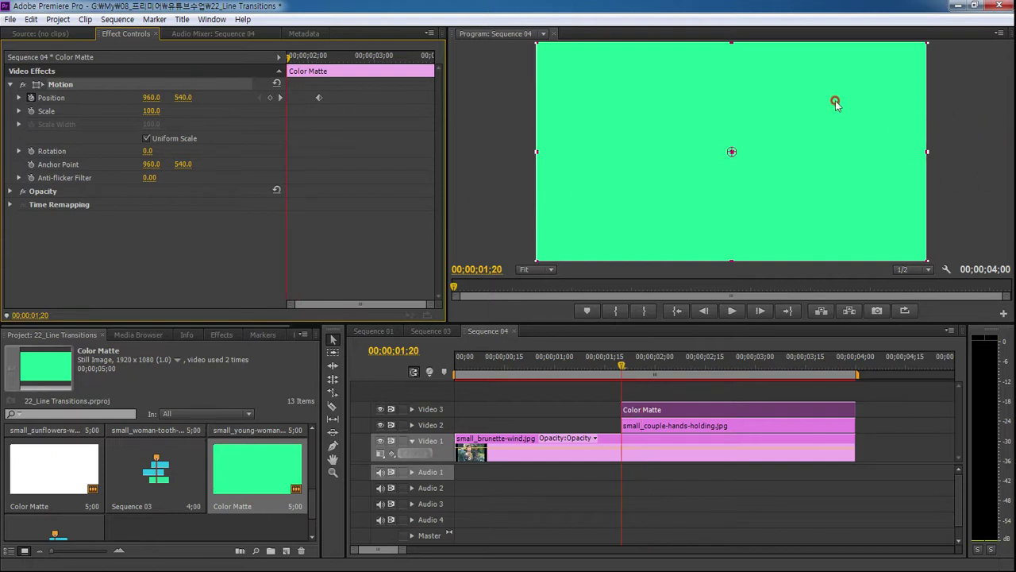
click(151, 98)
click(179, 213)
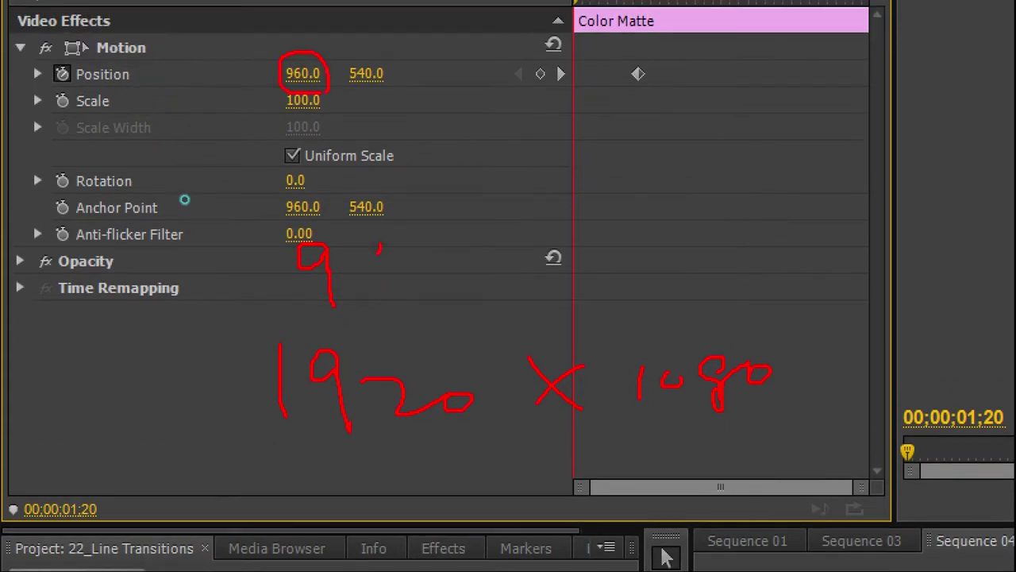
drag(458, 443, 490, 443)
drag(295, 519, 337, 520)
drag(359, 484, 349, 517)
drag(407, 474, 394, 515)
drag(473, 476, 524, 512)
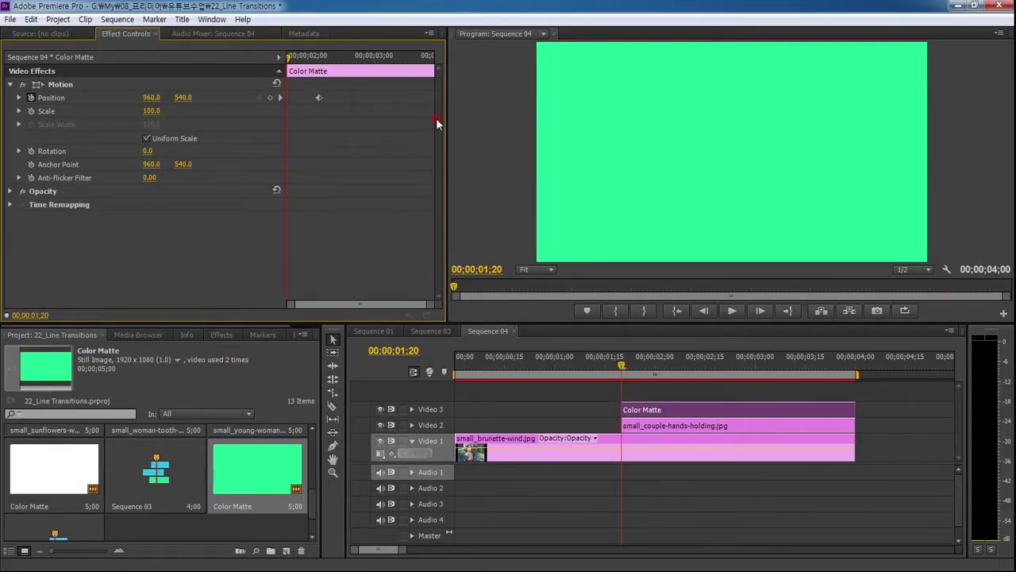
Set the matte's Position X to 2880 at 1;20 so it starts off-screen right.
click(152, 97)
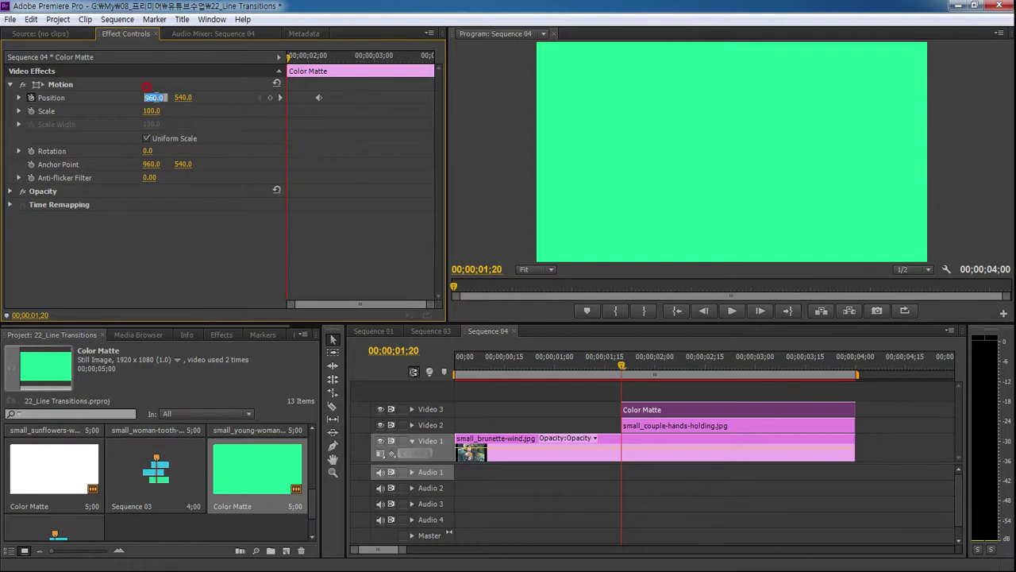
text(2880)
click(145, 151)
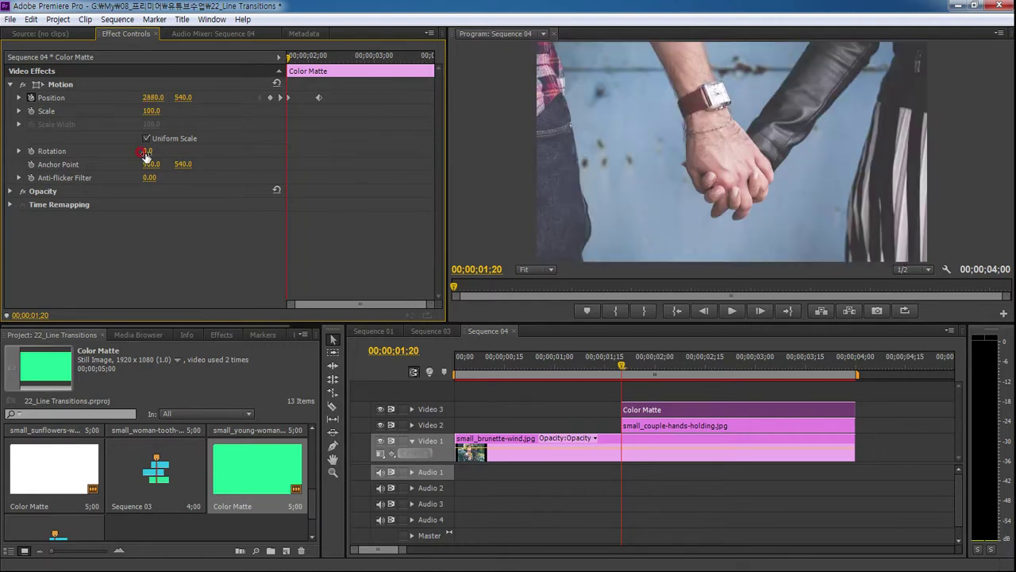
drag(623, 367, 664, 372)
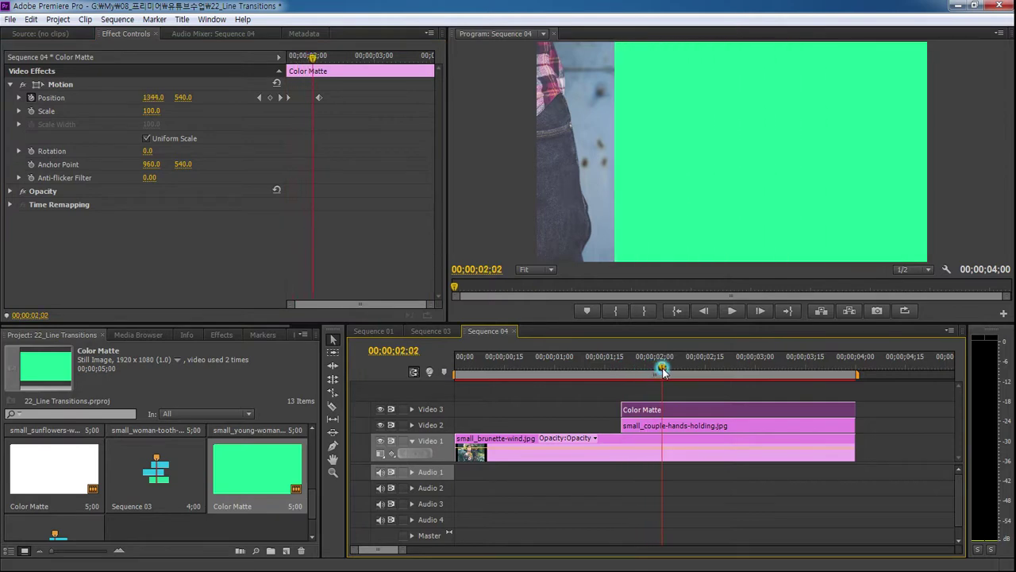
click(347, 170)
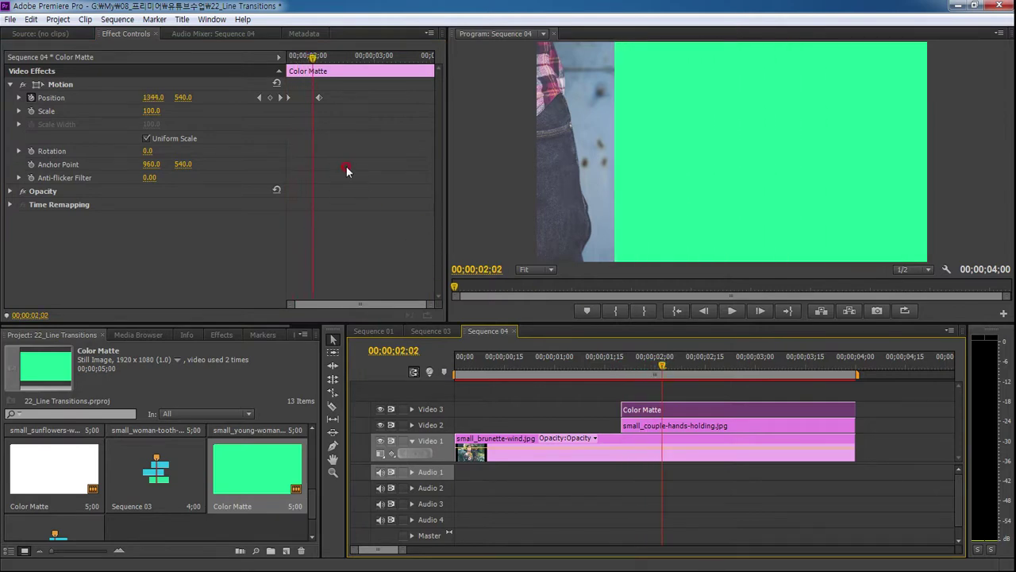
Give the 2;05 keyframe a stronger Ease In, then Alt-copy the matte onto a new Video 4.
right_click(317, 99)
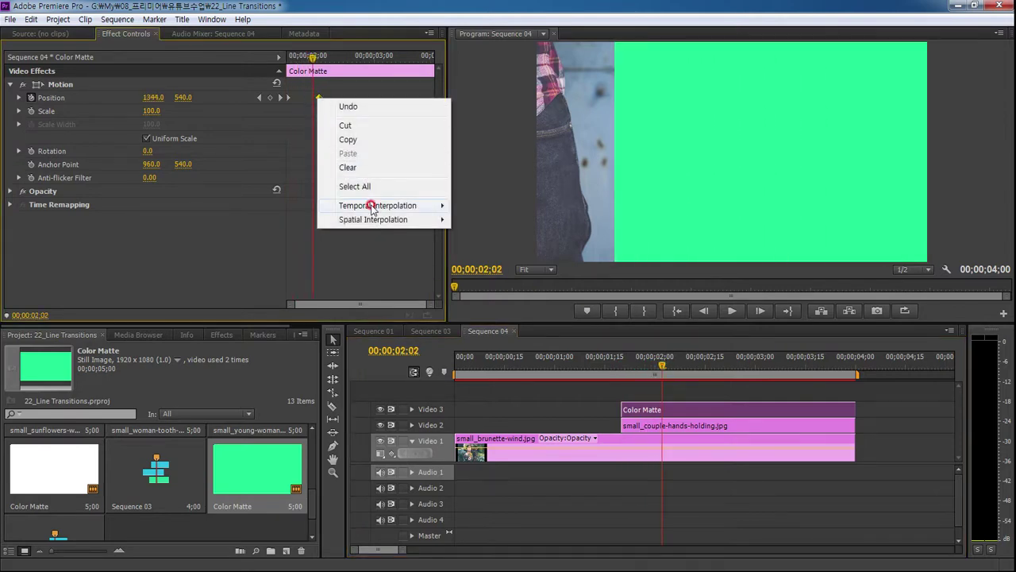
mouse_move(371, 207)
click(501, 282)
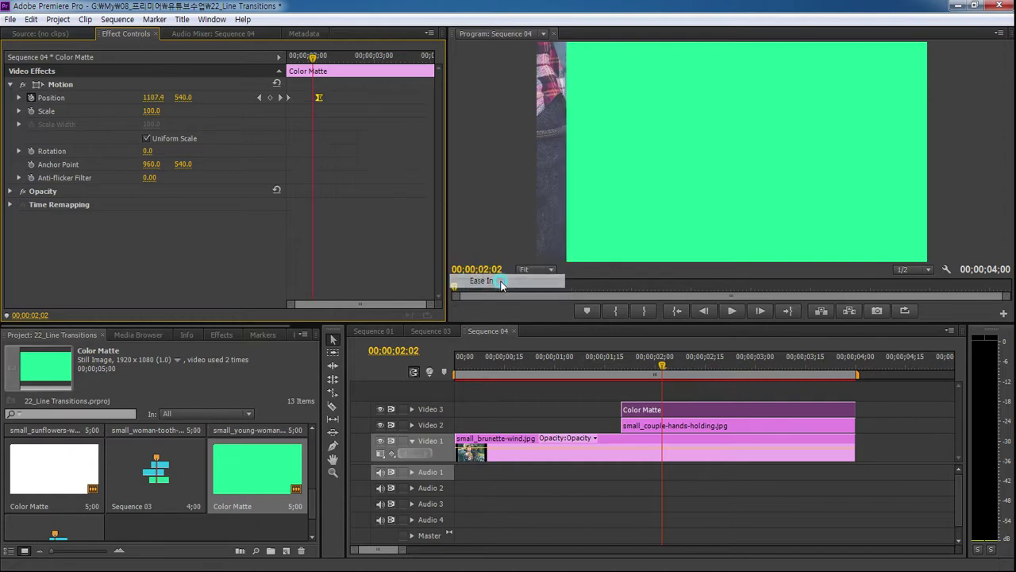
click(19, 97)
click(302, 142)
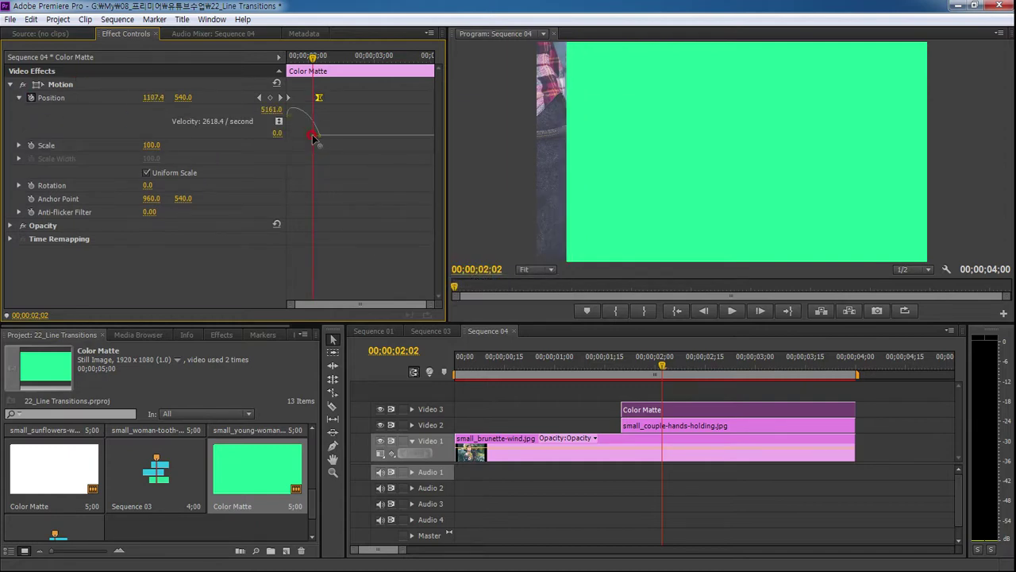
drag(313, 138, 289, 141)
click(650, 412)
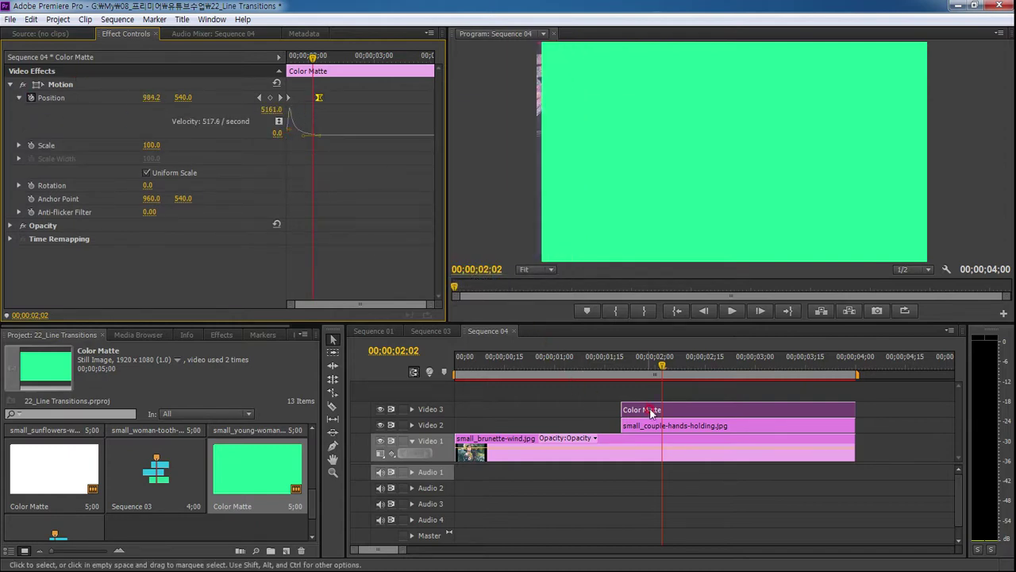
drag(650, 412, 650, 395)
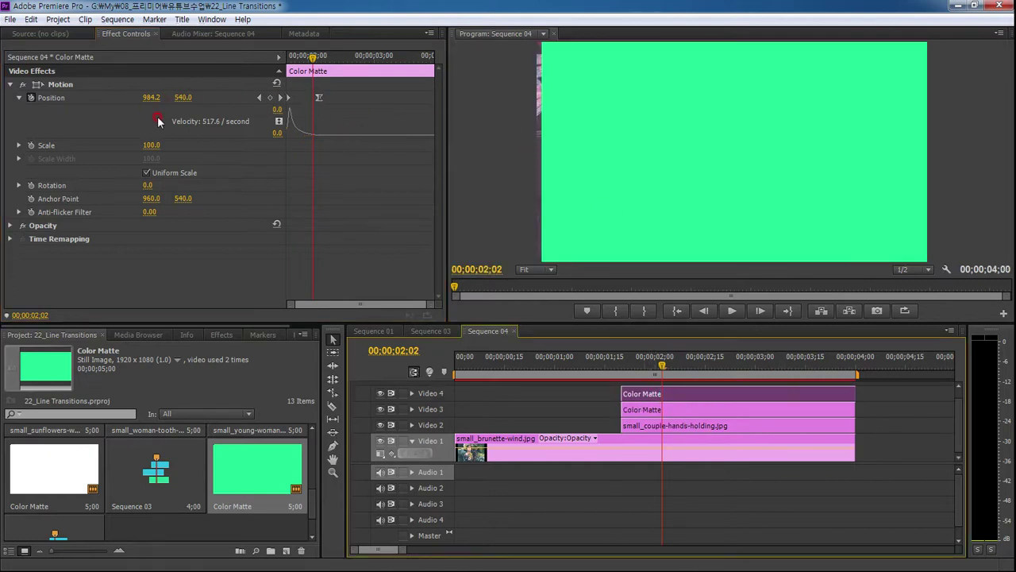
Unlink scale and set the Video 4 matte's width to 0.5, hiding Video 3 to preview the line.
click(146, 175)
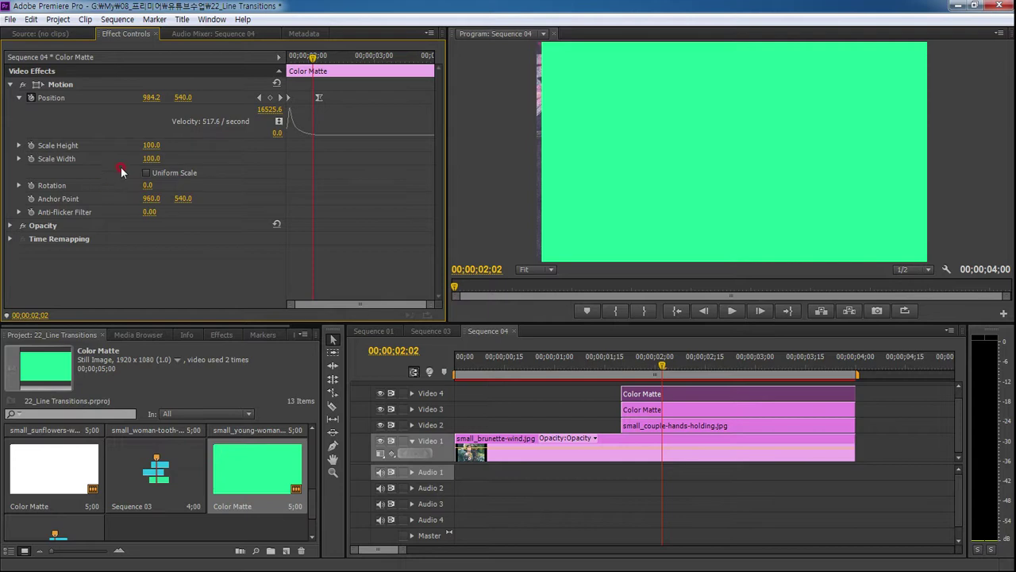
click(155, 158)
text(0.5)
key(Return)
click(380, 409)
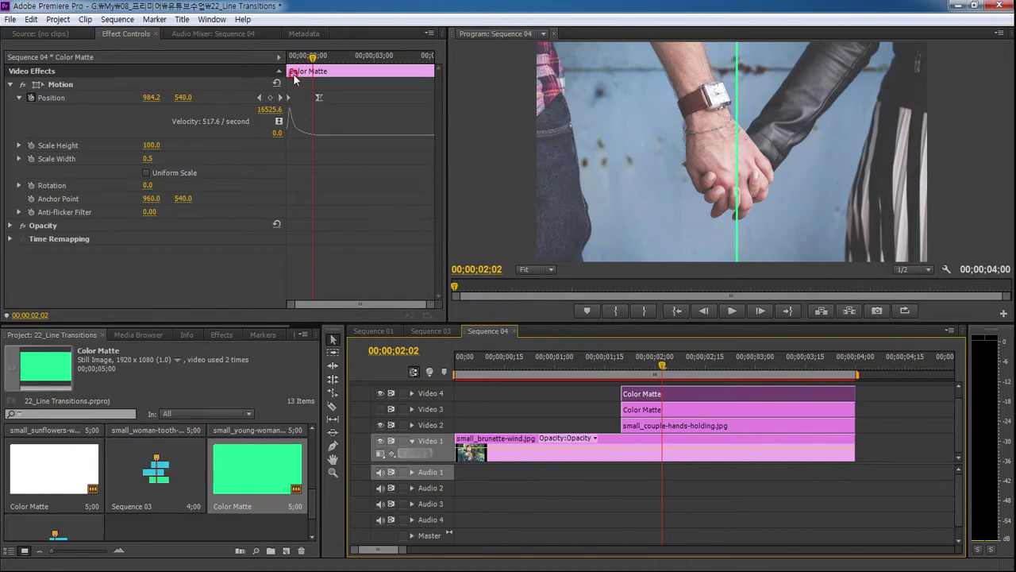
Set the line's Position X keyframes to 1925 at 01;20 and -5 at 02;05, then scrub to check.
click(257, 97)
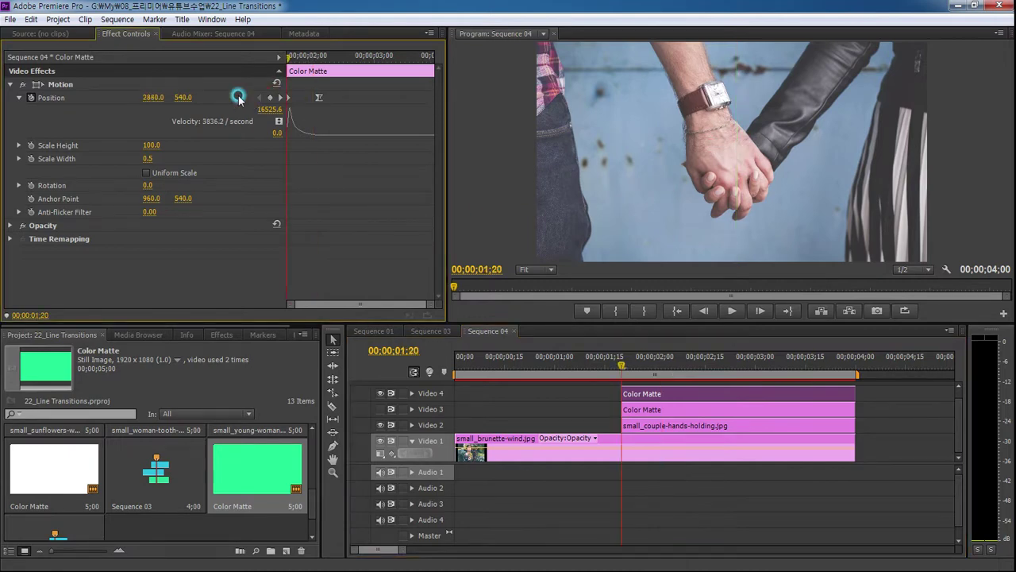
click(153, 97)
text(1925)
click(157, 125)
click(280, 97)
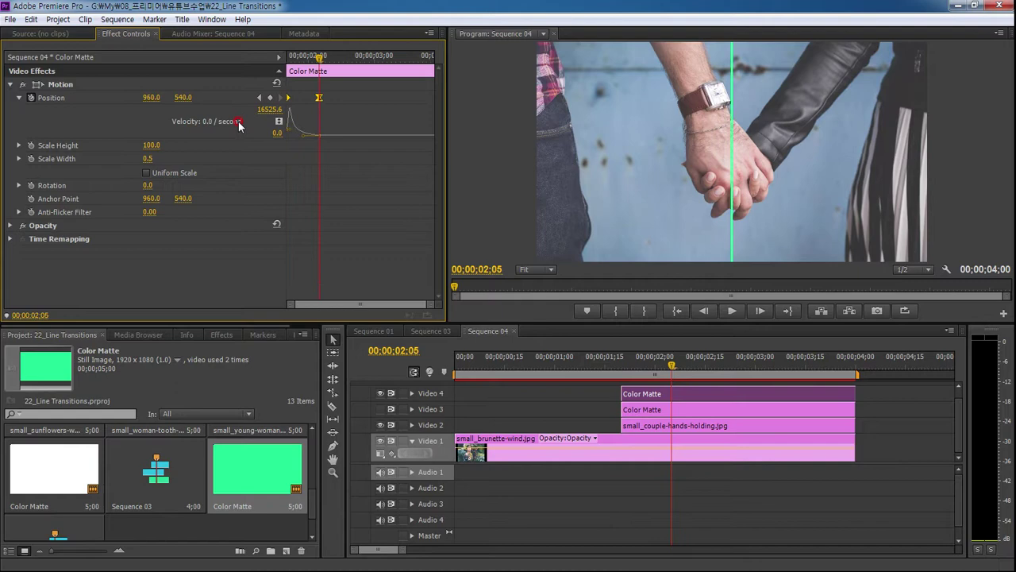
click(148, 98)
text(-5)
click(363, 219)
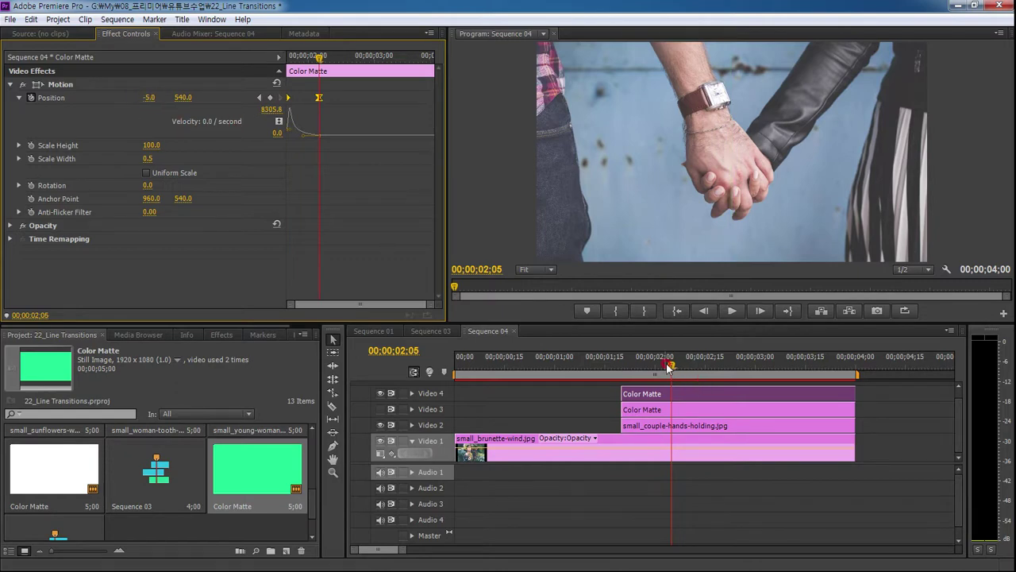
drag(619, 373, 679, 373)
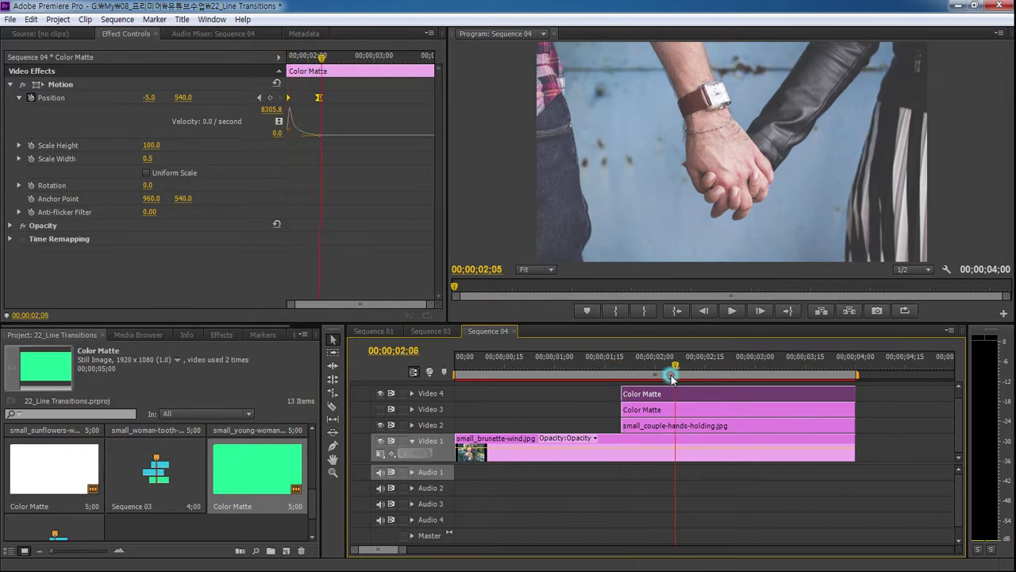
Show Video 3 again and apply Track Matte Key, found by searching 'track', to the Video 2 couple-hands clip.
click(380, 409)
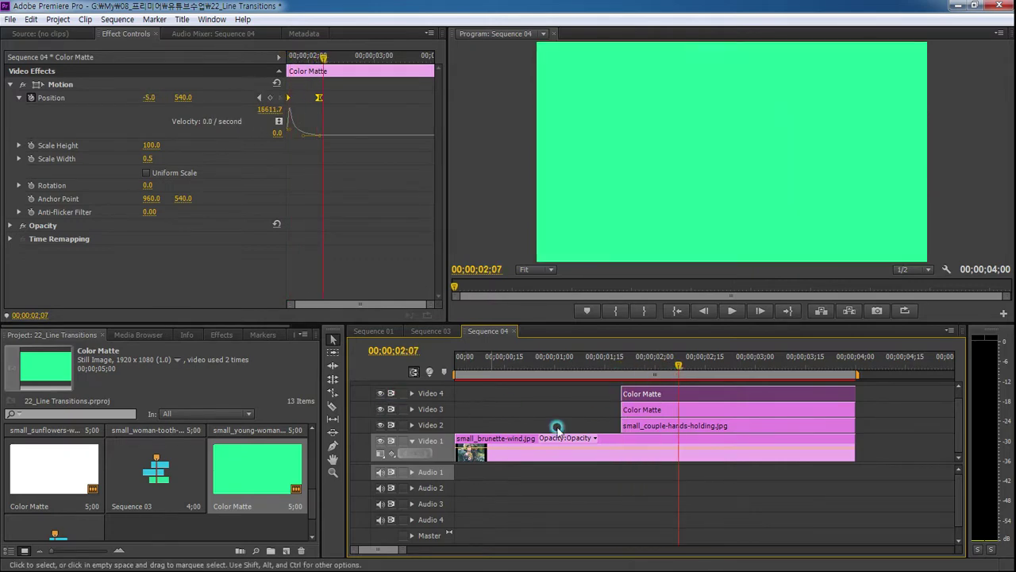
click(674, 425)
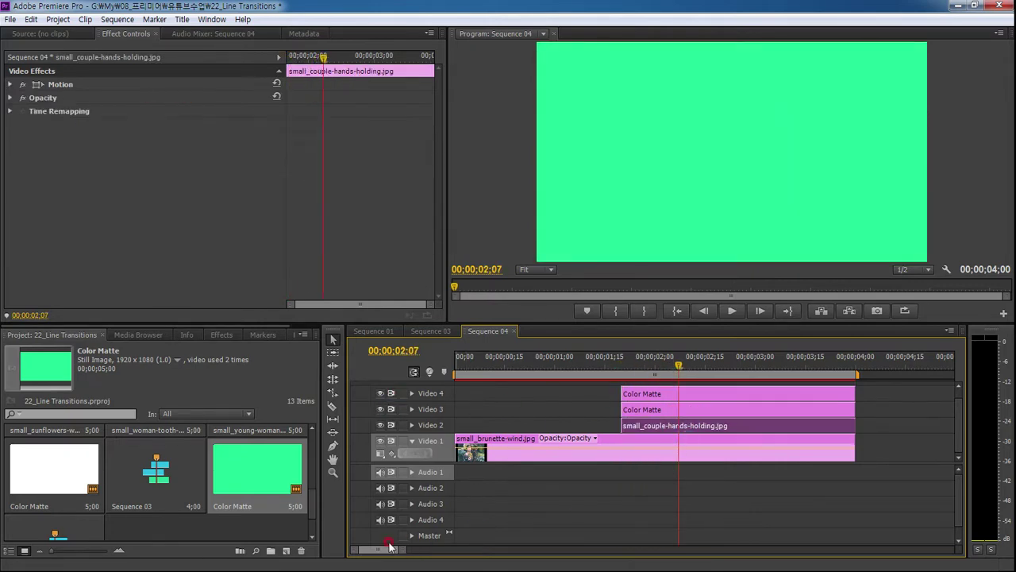
click(240, 338)
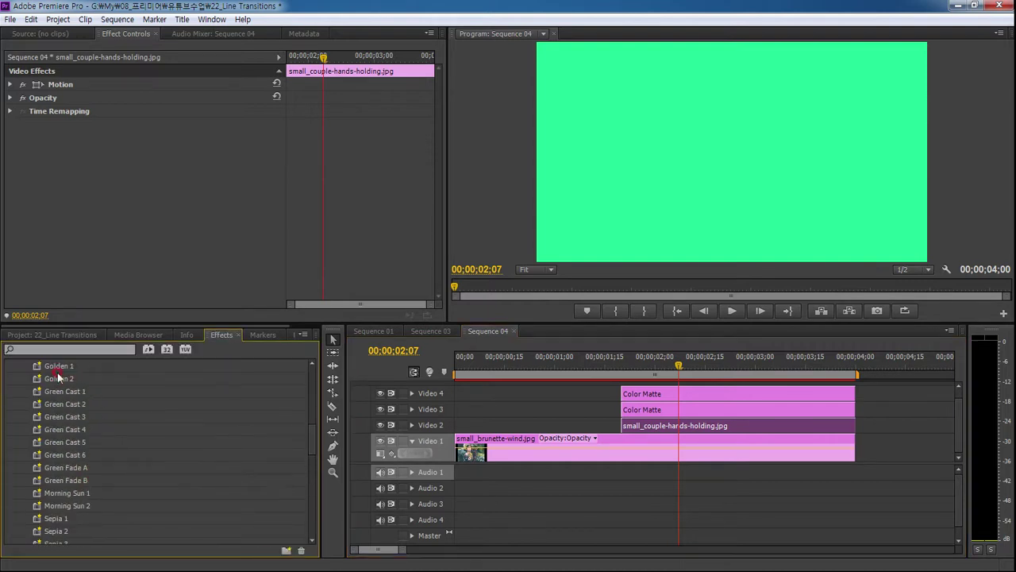
scroll(58, 375, up, 5)
click(48, 349)
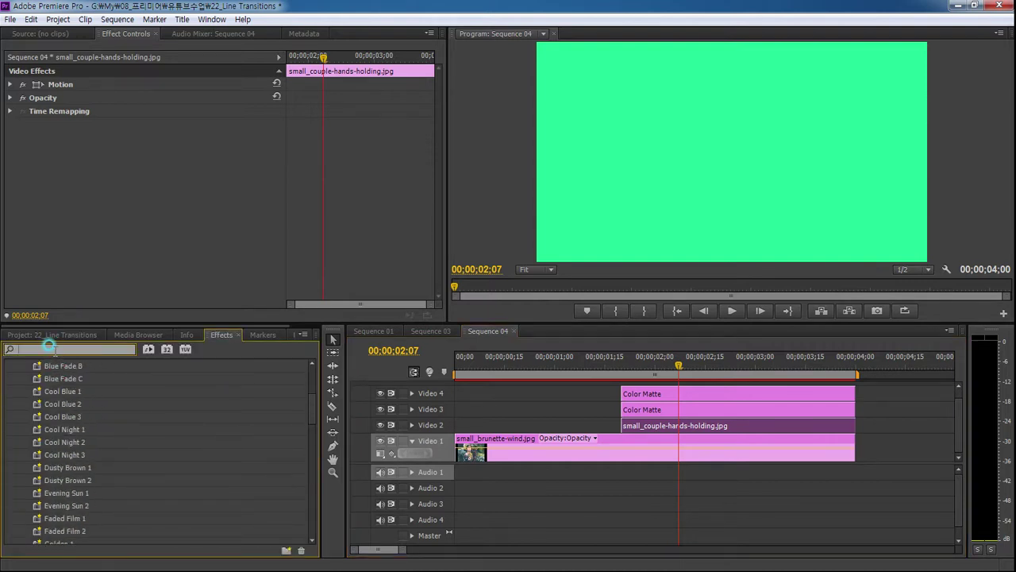
text(track)
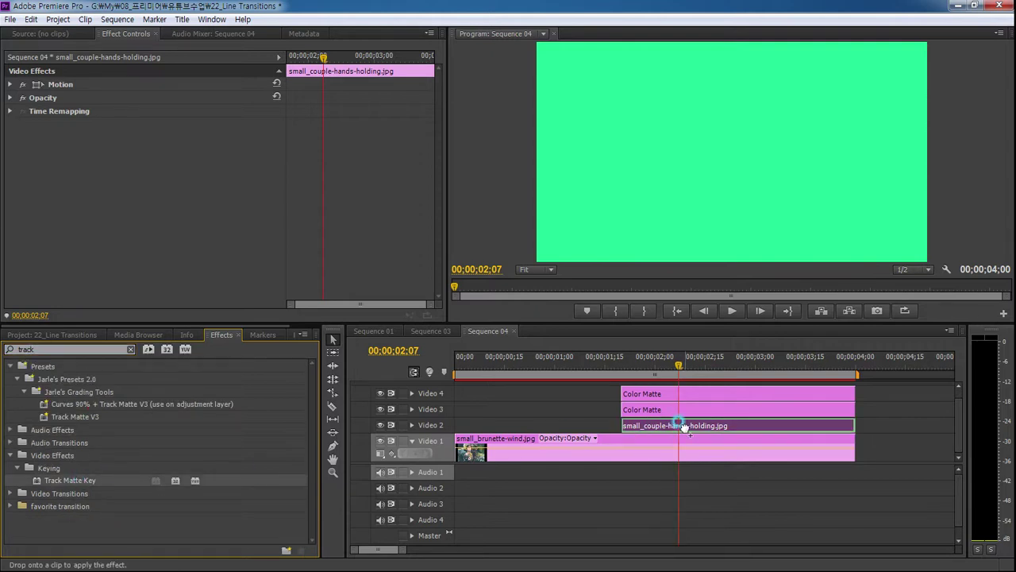
drag(79, 480, 680, 425)
Set the Track Matte Key's matte to Video 3 and play the wipe from the sequence start.
click(161, 138)
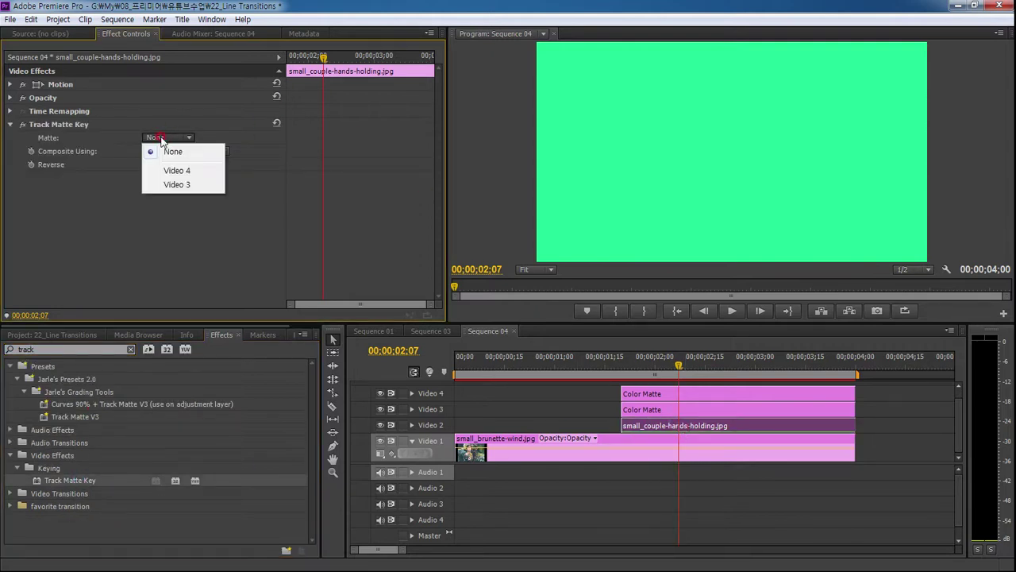
click(184, 186)
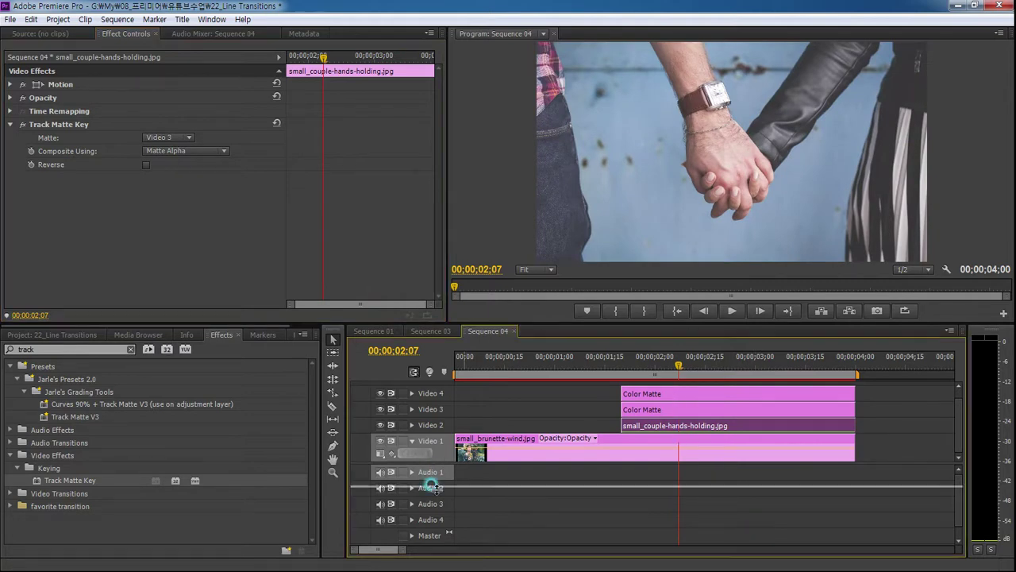
scroll(426, 482, up, 2)
click(481, 377)
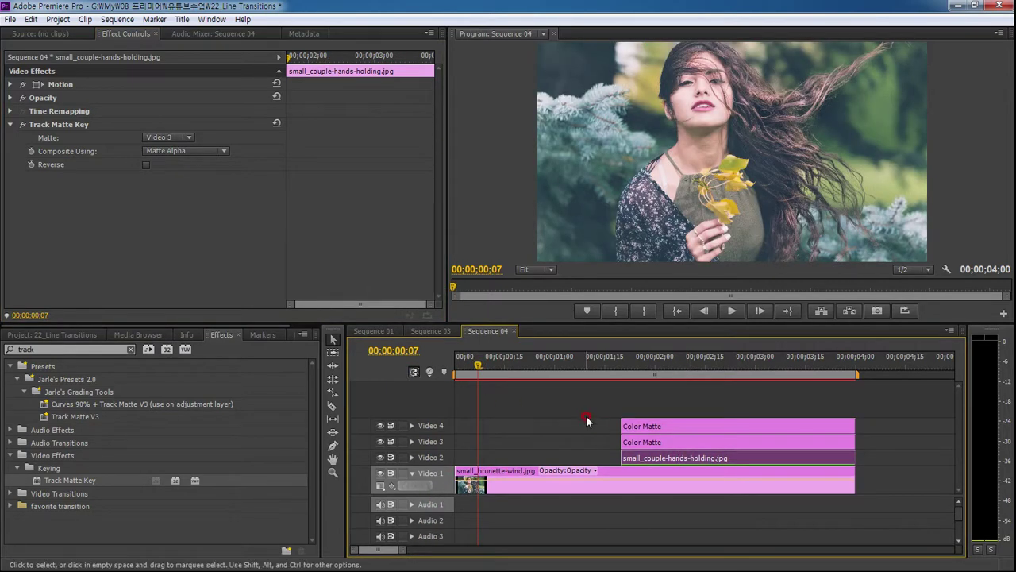
key(Home)
key(space)
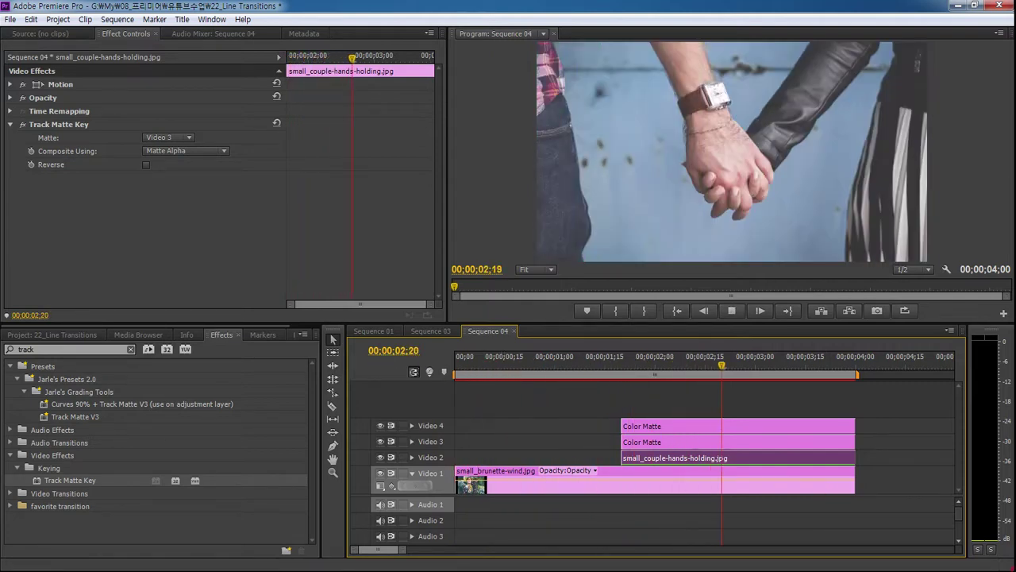
key(space)
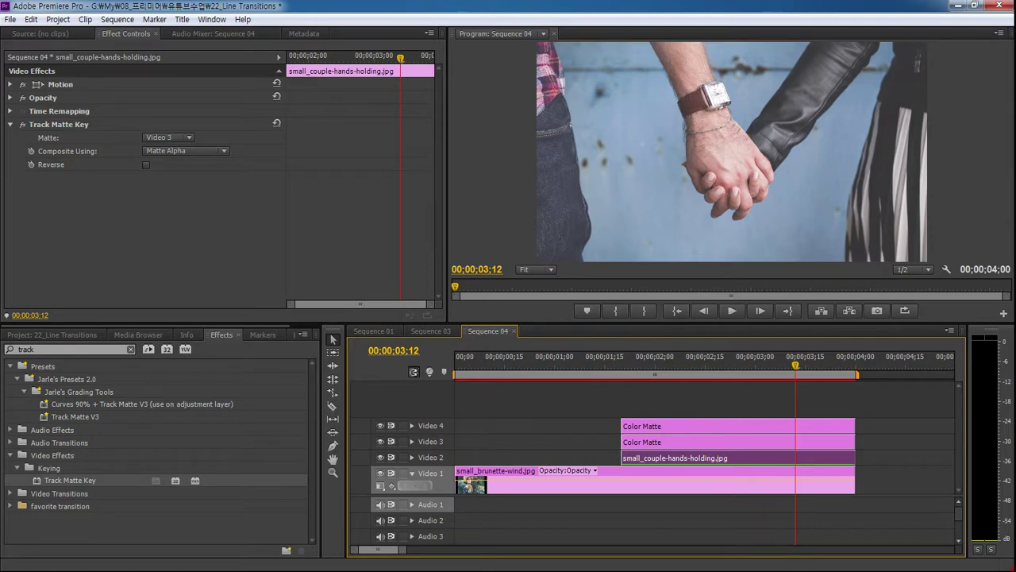
click(709, 493)
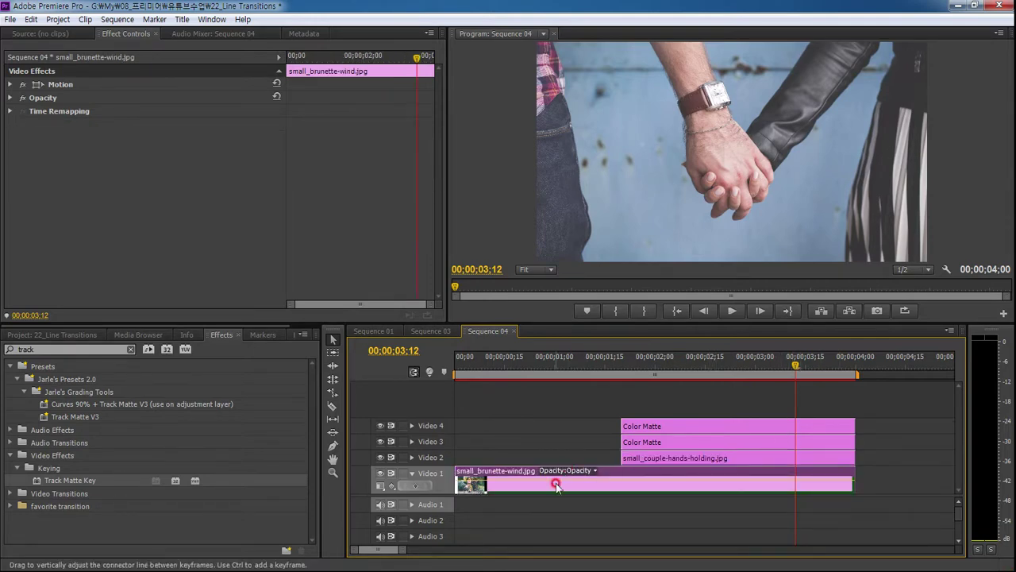
Replace the Video 1 brunette-wind clip with small_couple-hands-holding.jpg from the Project bin.
click(49, 334)
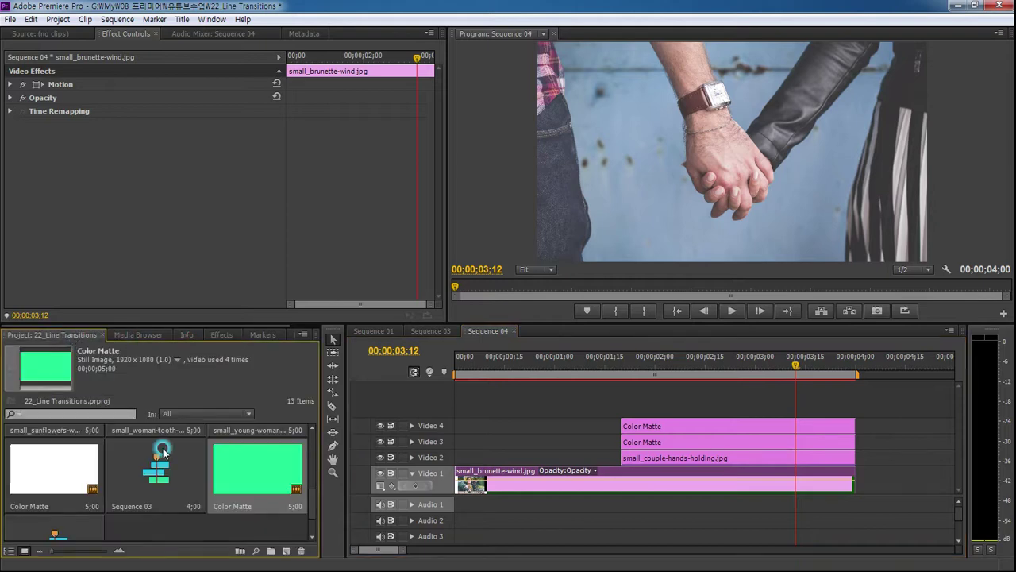
scroll(311, 516, down, 1)
scroll(312, 503, up, 1)
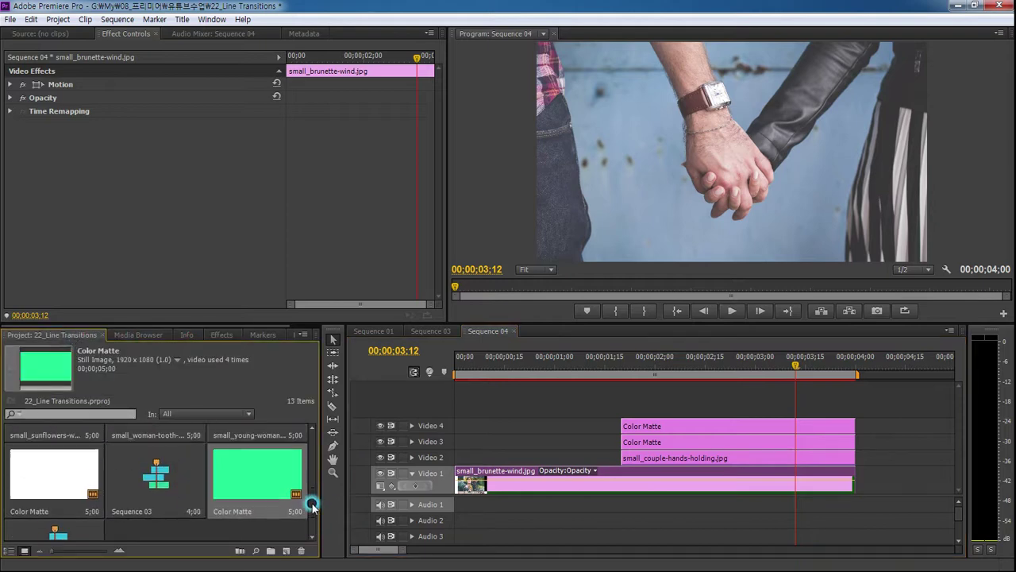
scroll(318, 486, up, 2)
scroll(317, 476, up, 1)
scroll(313, 462, up, 1)
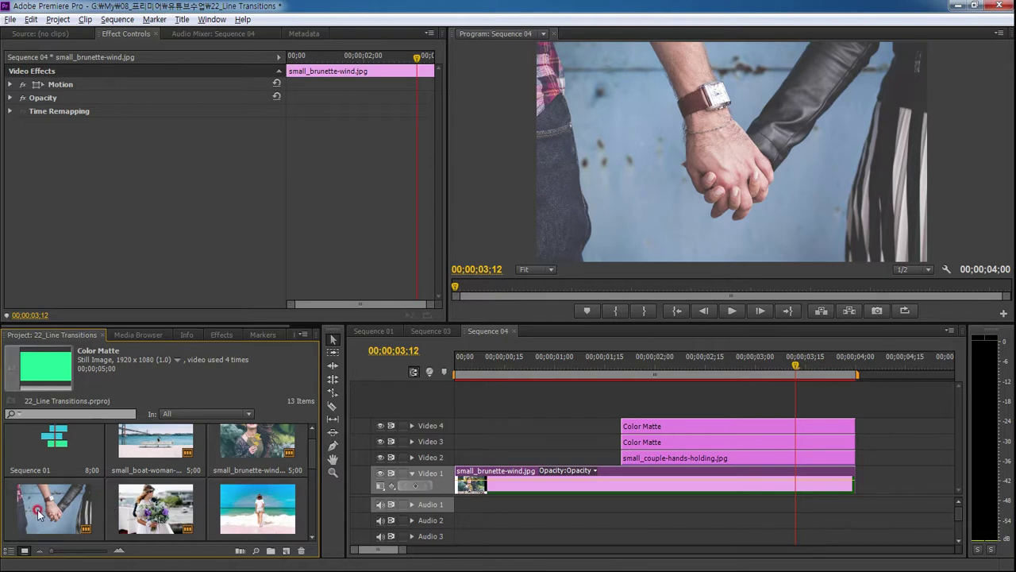
drag(41, 514, 487, 483)
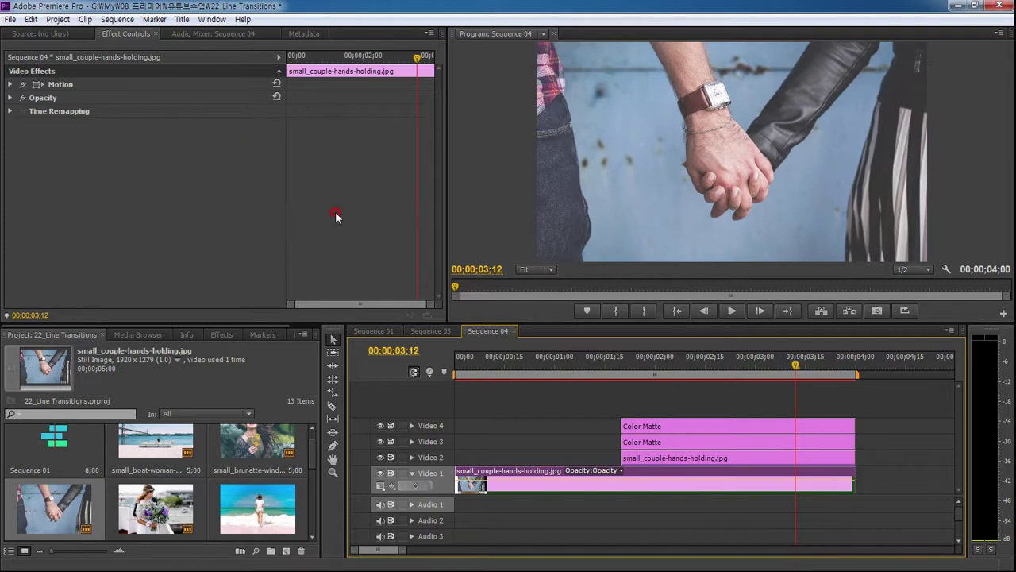
click(222, 334)
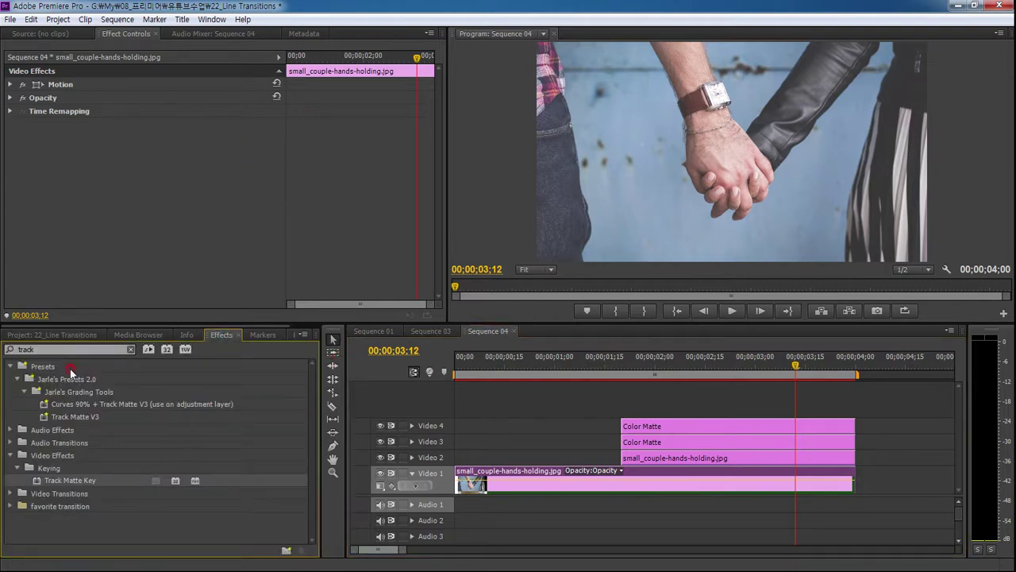
Apply the Black & White effect, found by searching 'blac', to the Video 1 couple-hands clip.
click(28, 350)
text(blac)
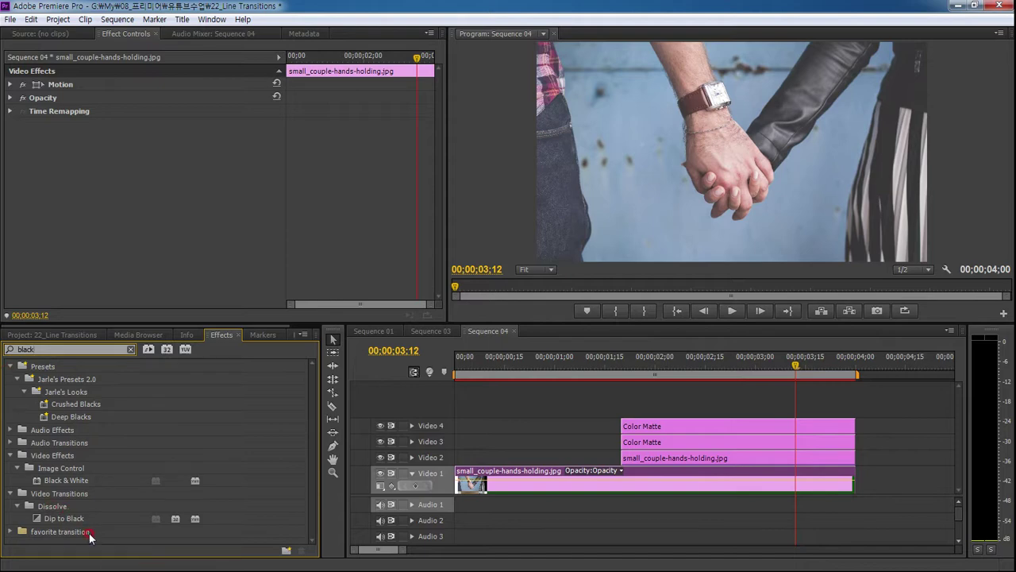
drag(74, 480, 476, 483)
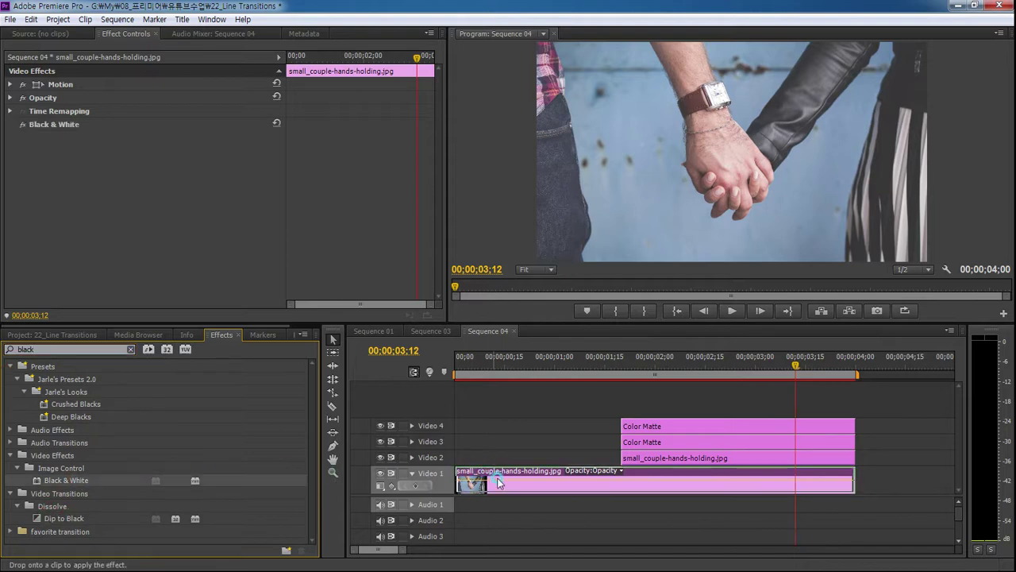
Play and scrub the sequence from the start to check the colour wipe, then deselect the clips.
click(788, 368)
drag(787, 369, 458, 373)
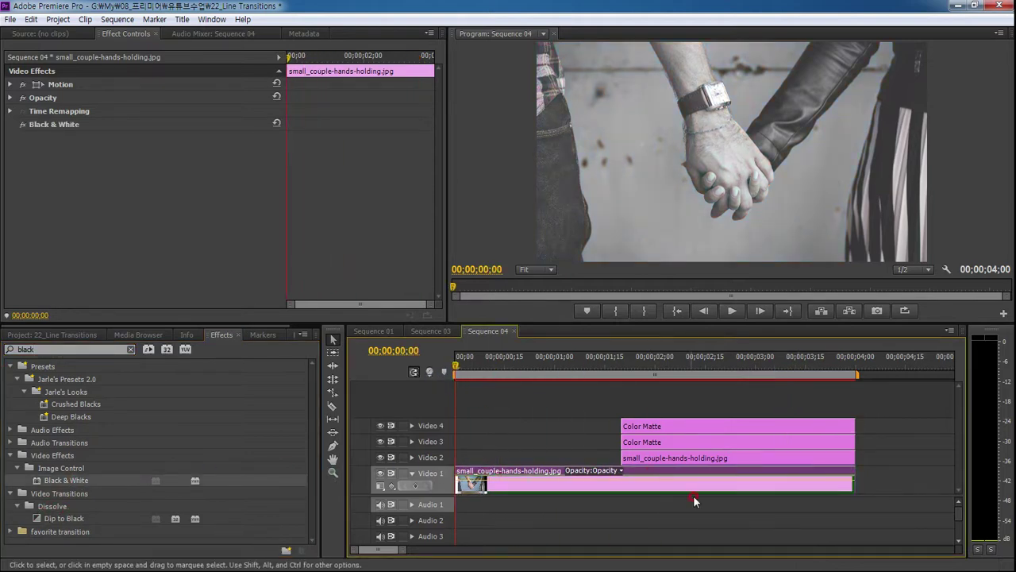
key(space)
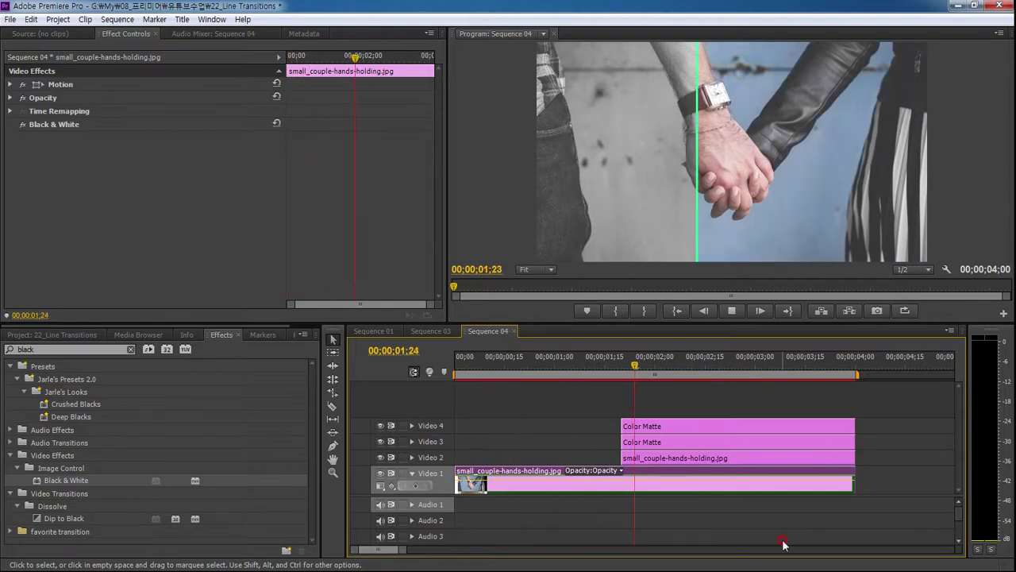
key(space)
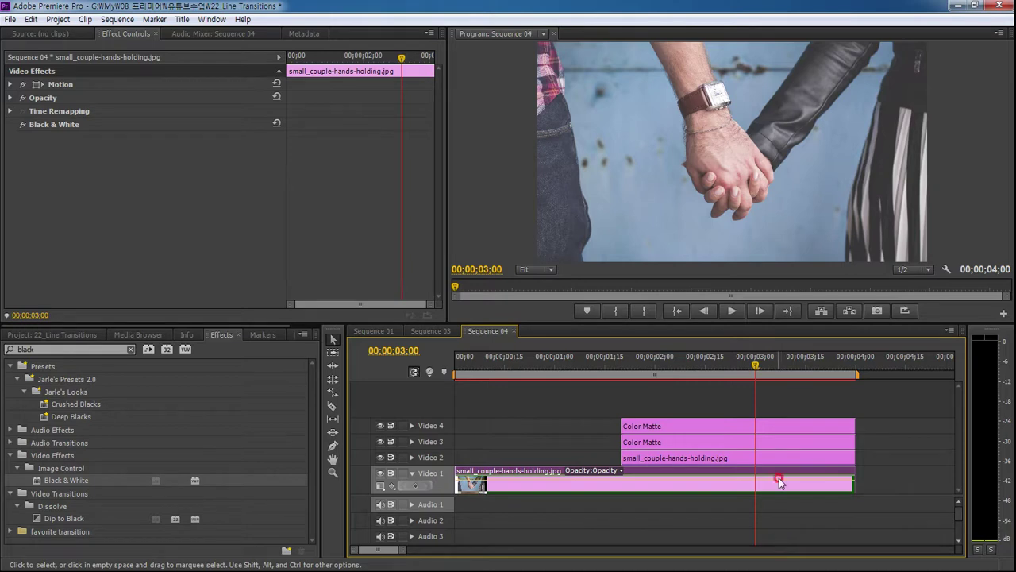
drag(755, 367, 679, 380)
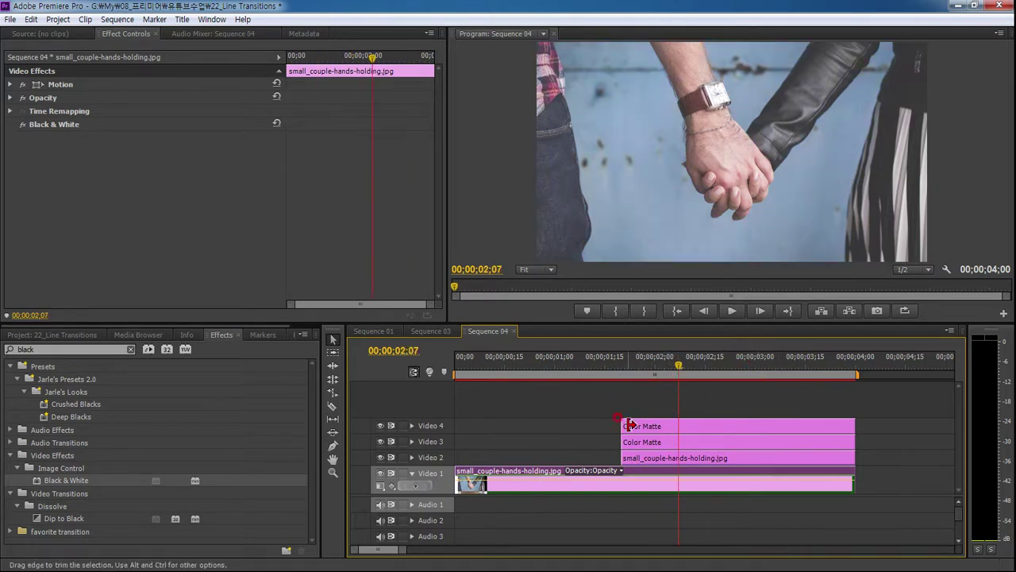
click(624, 486)
click(565, 454)
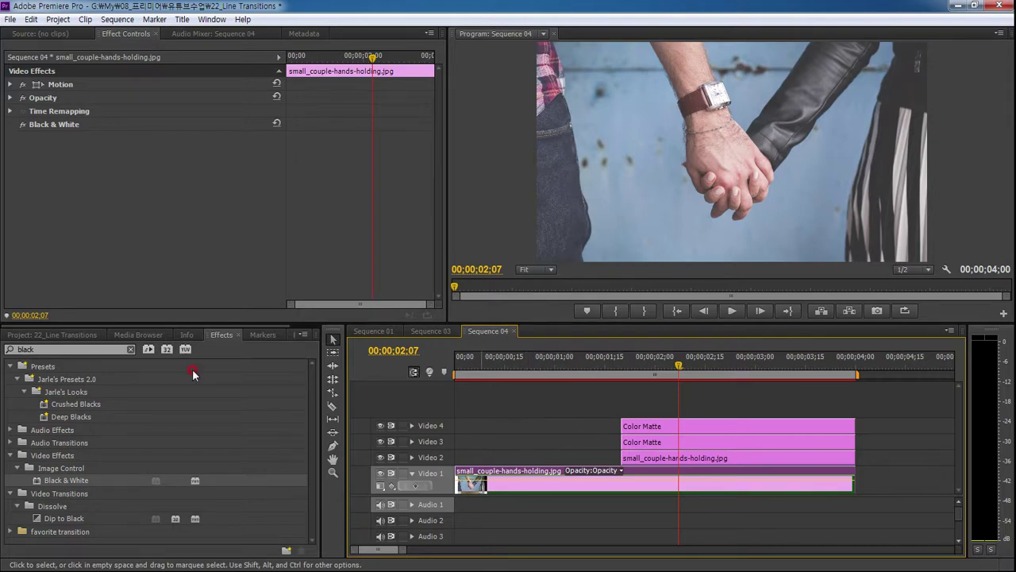